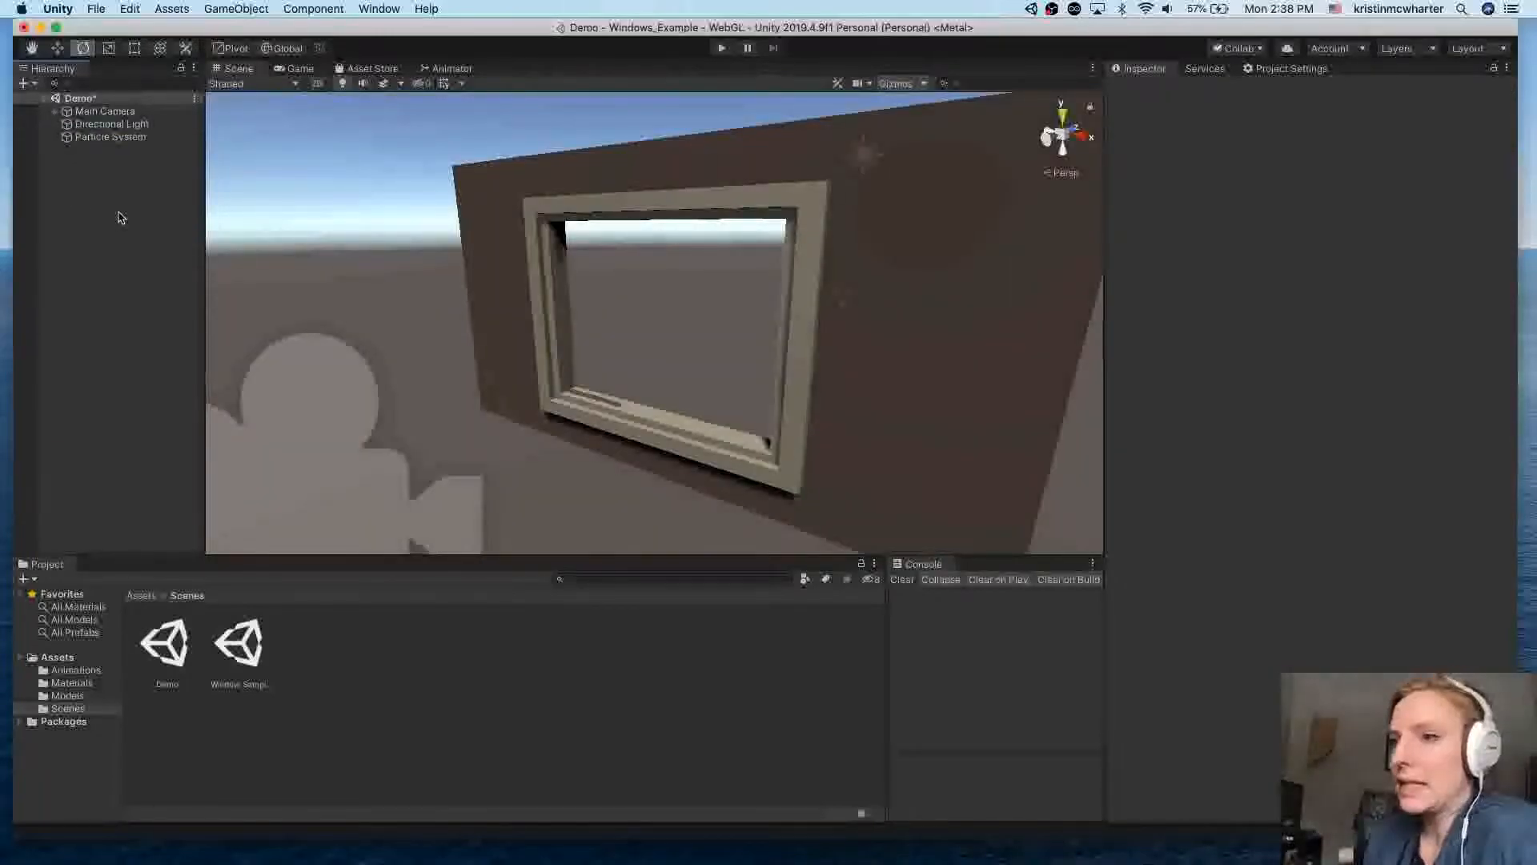
# Step: Add a cube primitive to the Demo scene
pyautogui.rightClick(95, 197)
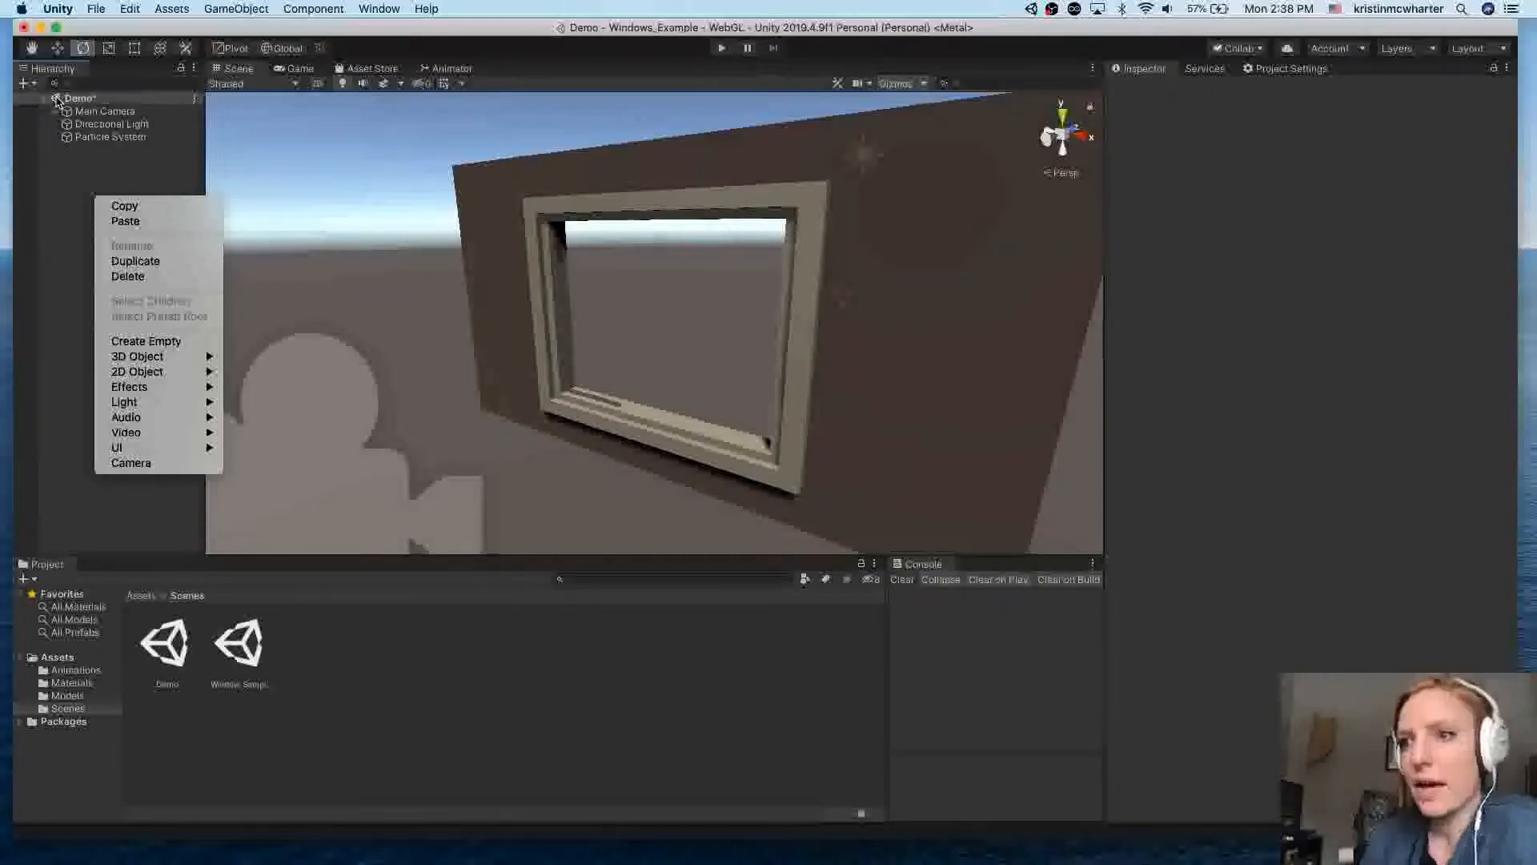
pyautogui.moveTo(160, 362)
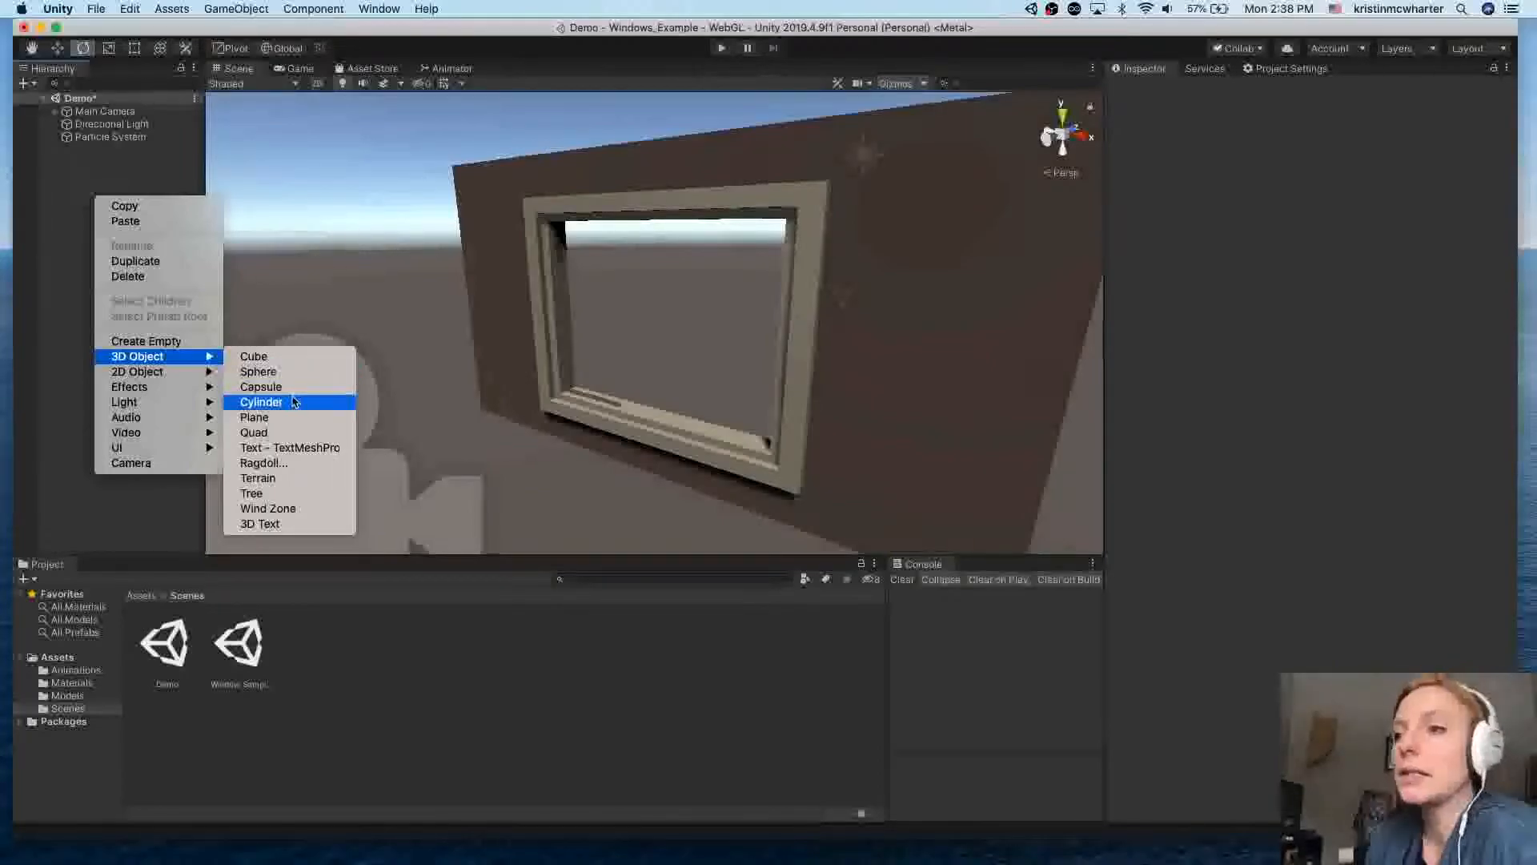
pyautogui.click(255, 356)
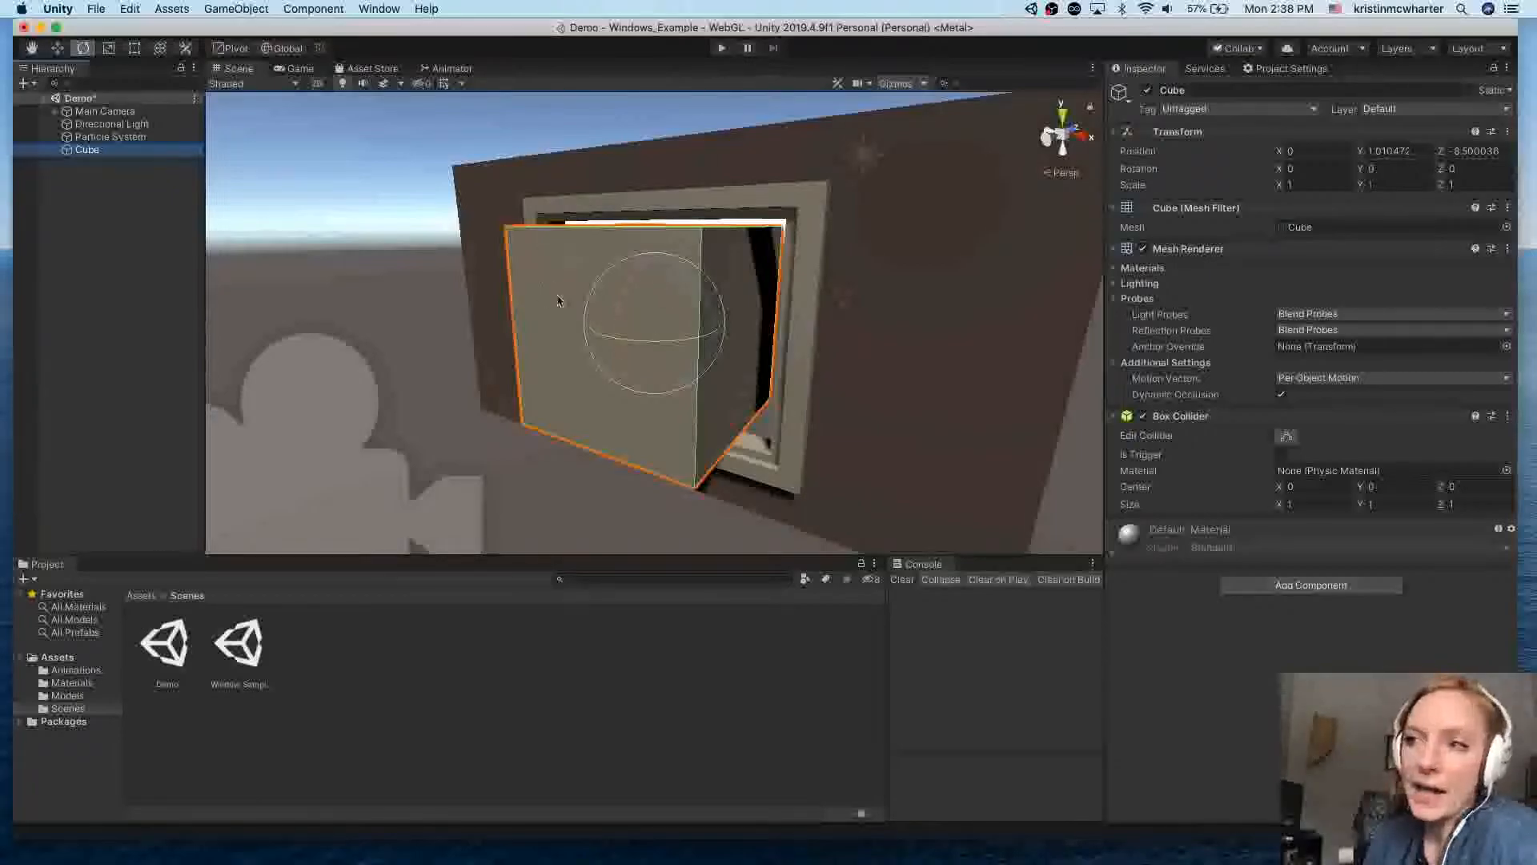
pyautogui.keyDown('alt'); pyautogui.moveTo(825, 363); pyautogui.dragTo(781, 413); pyautogui.keyUp('alt')
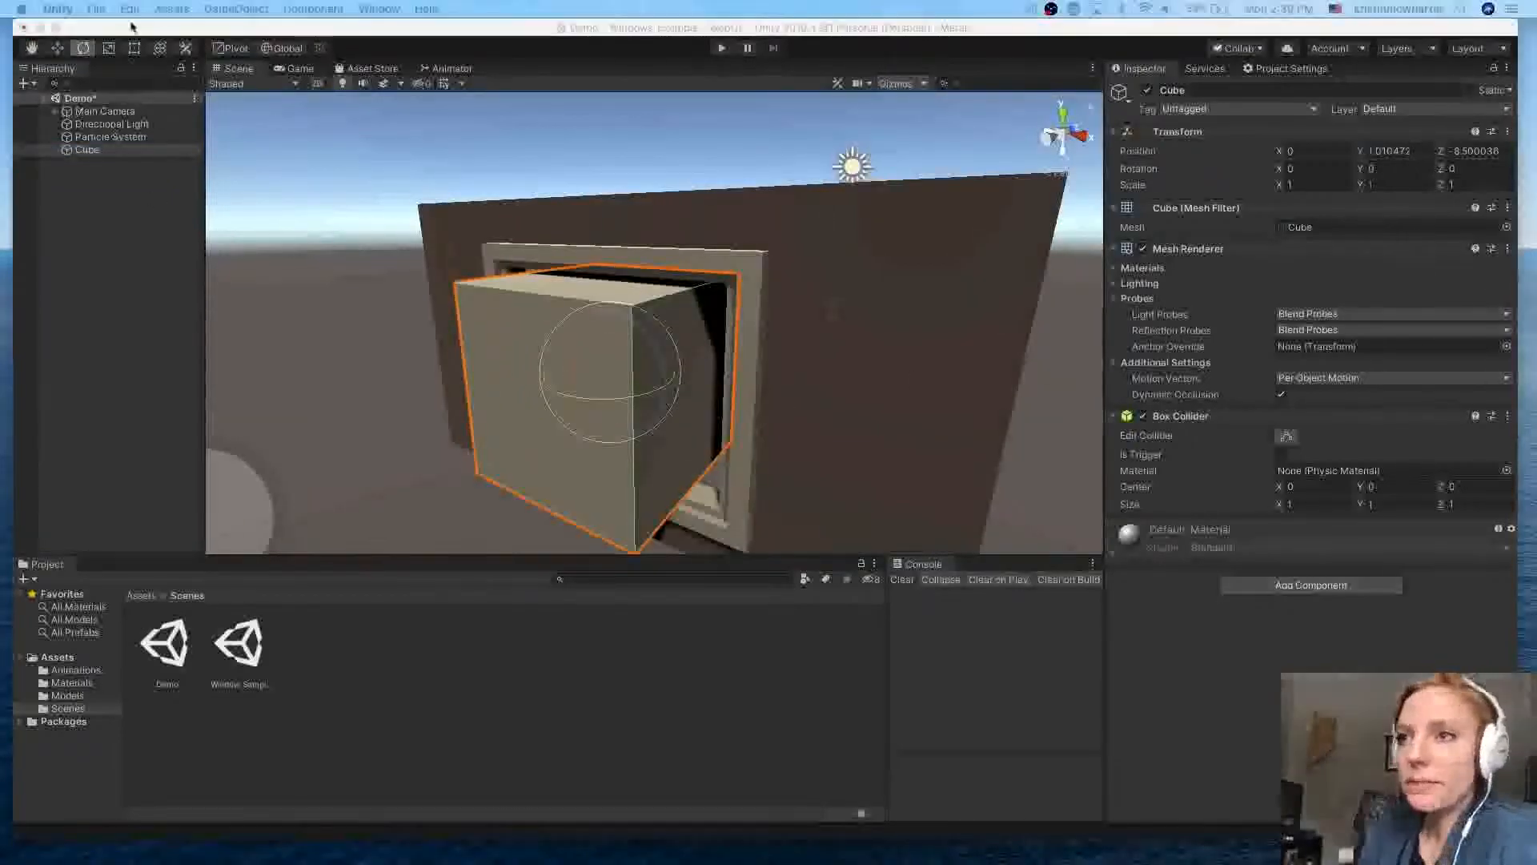
# Step: Scale the cube into a thin vertical bar spanning the window opening, about 0.027 × 1.16 × 0.017
pyautogui.click(110, 49)
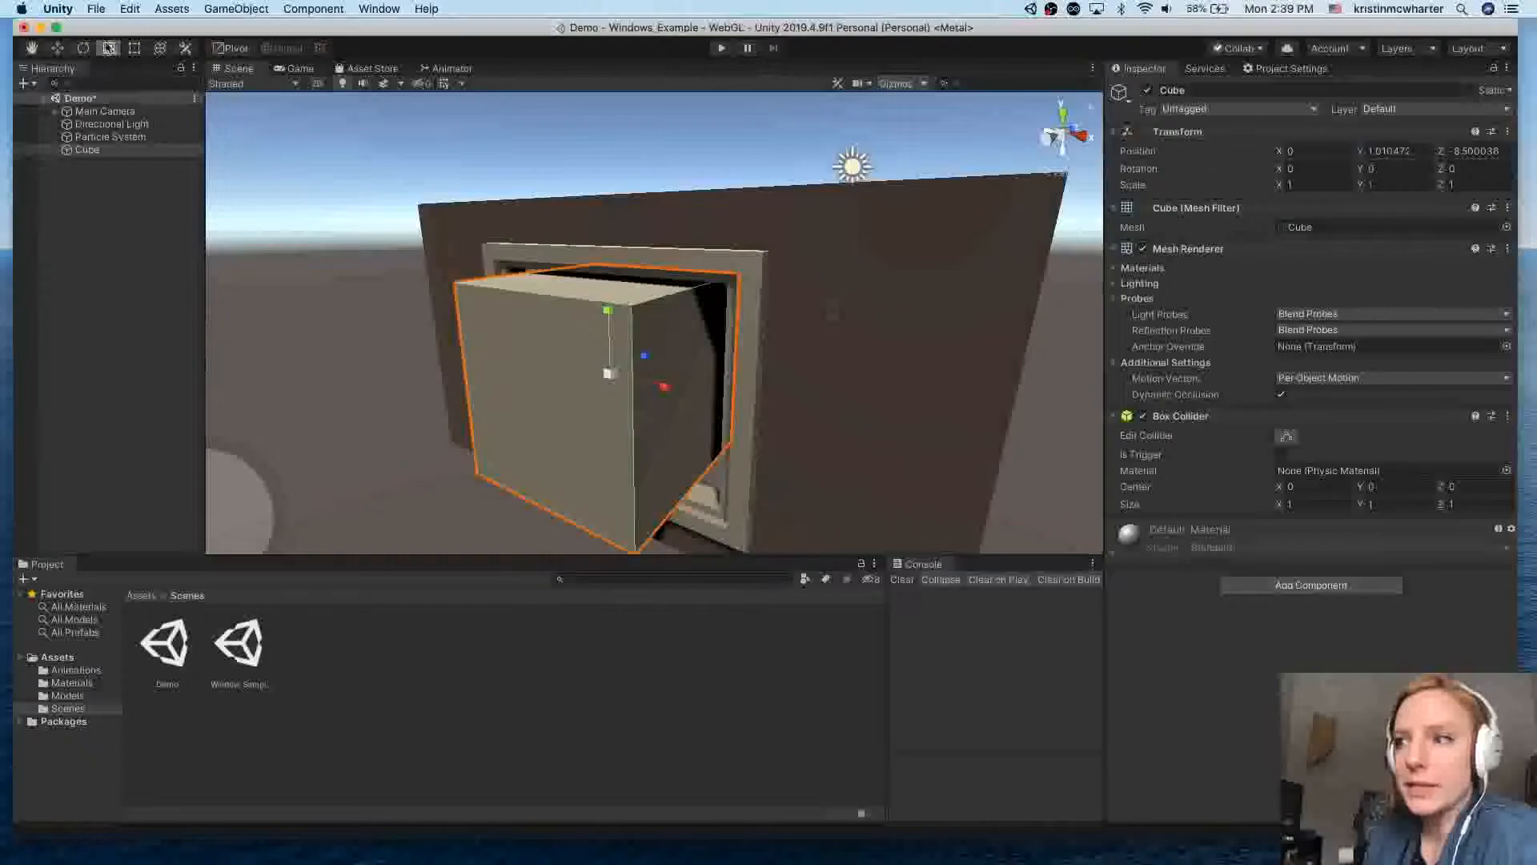
pyautogui.moveTo(671, 393); pyautogui.dragTo(619, 378)
pyautogui.moveTo(609, 310); pyautogui.dragTo(286, 235)
pyautogui.click(178, 210)
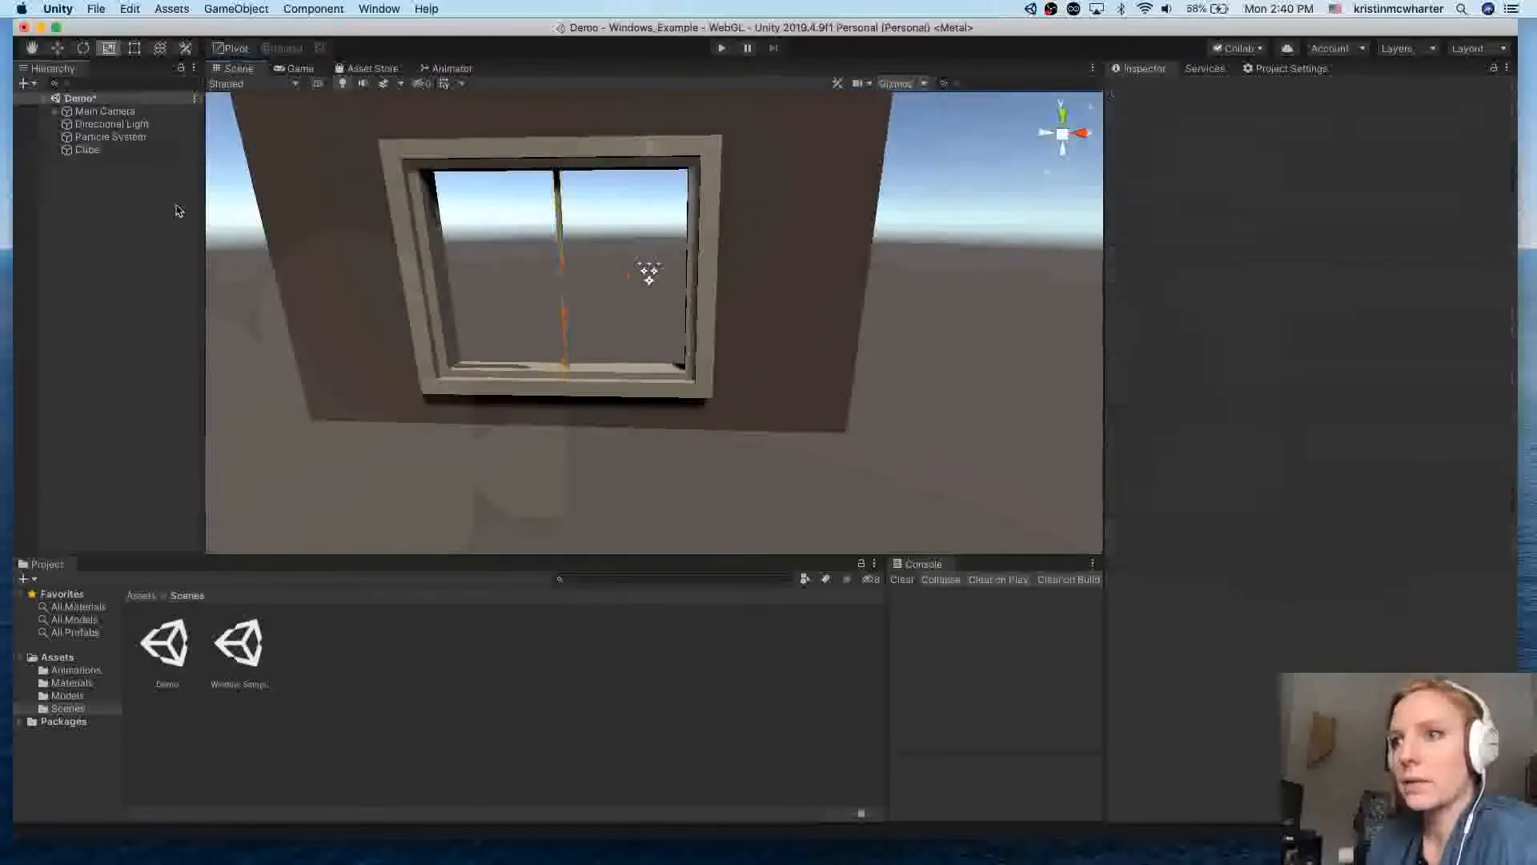
# Step: Duplicate the thin vertical bar in the window
pyautogui.click(565, 299)
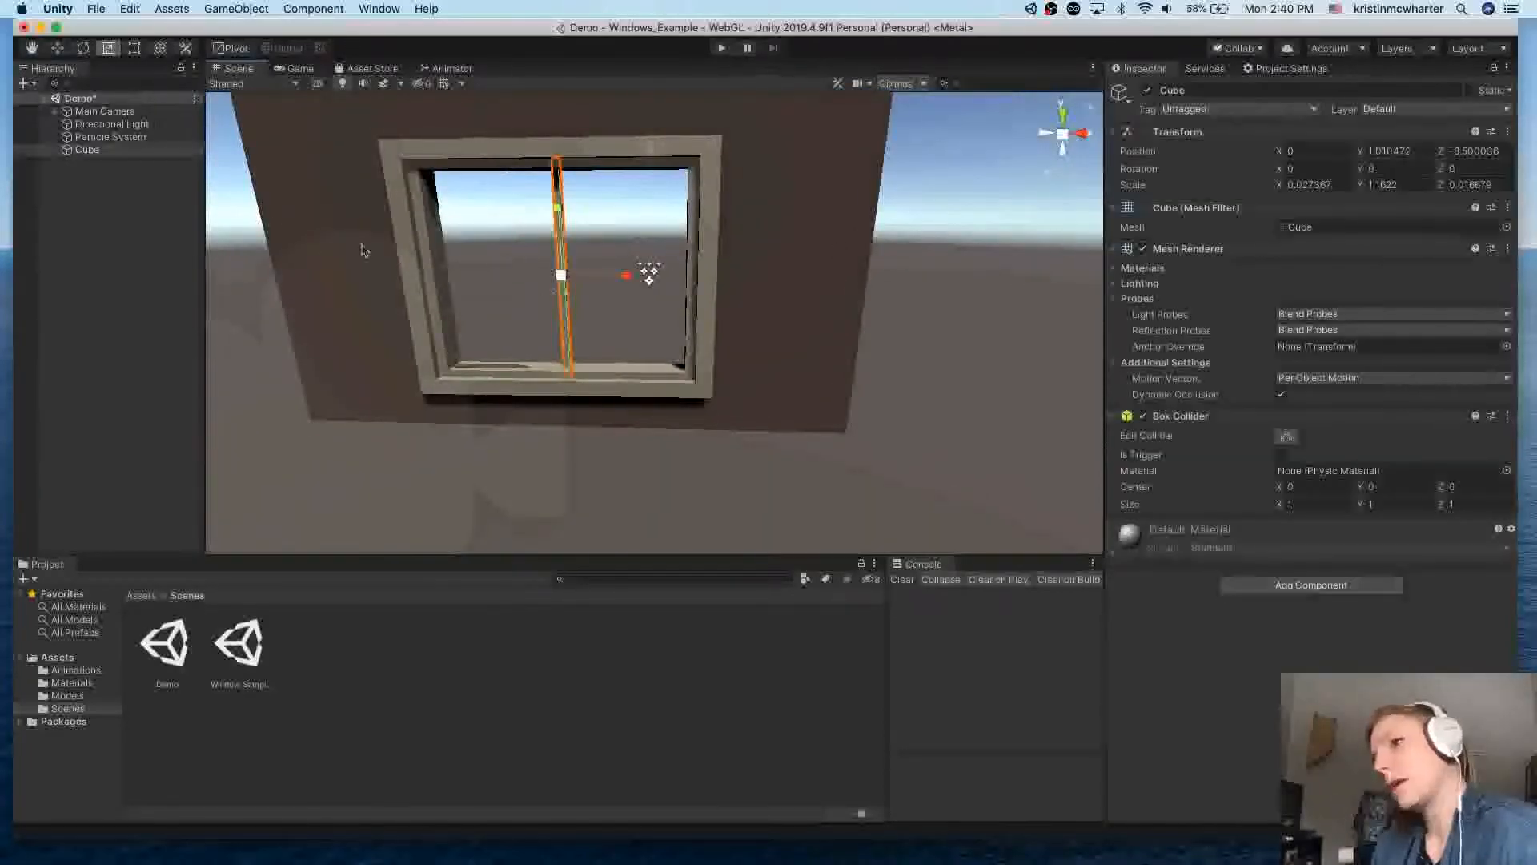
pyautogui.rightClick(108, 159)
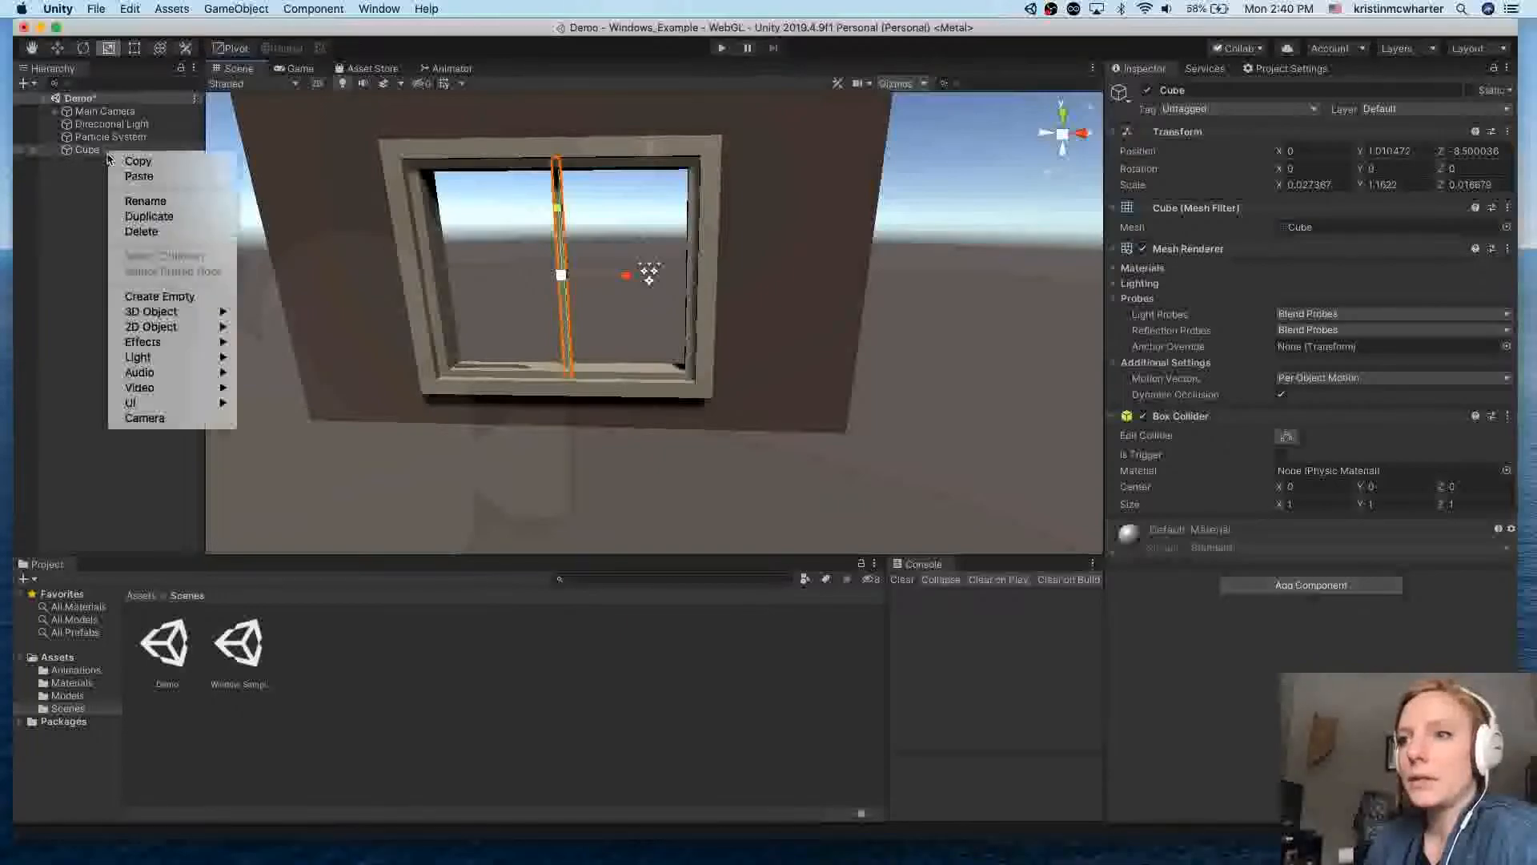
pyautogui.click(147, 167)
pyautogui.rightClick(103, 152)
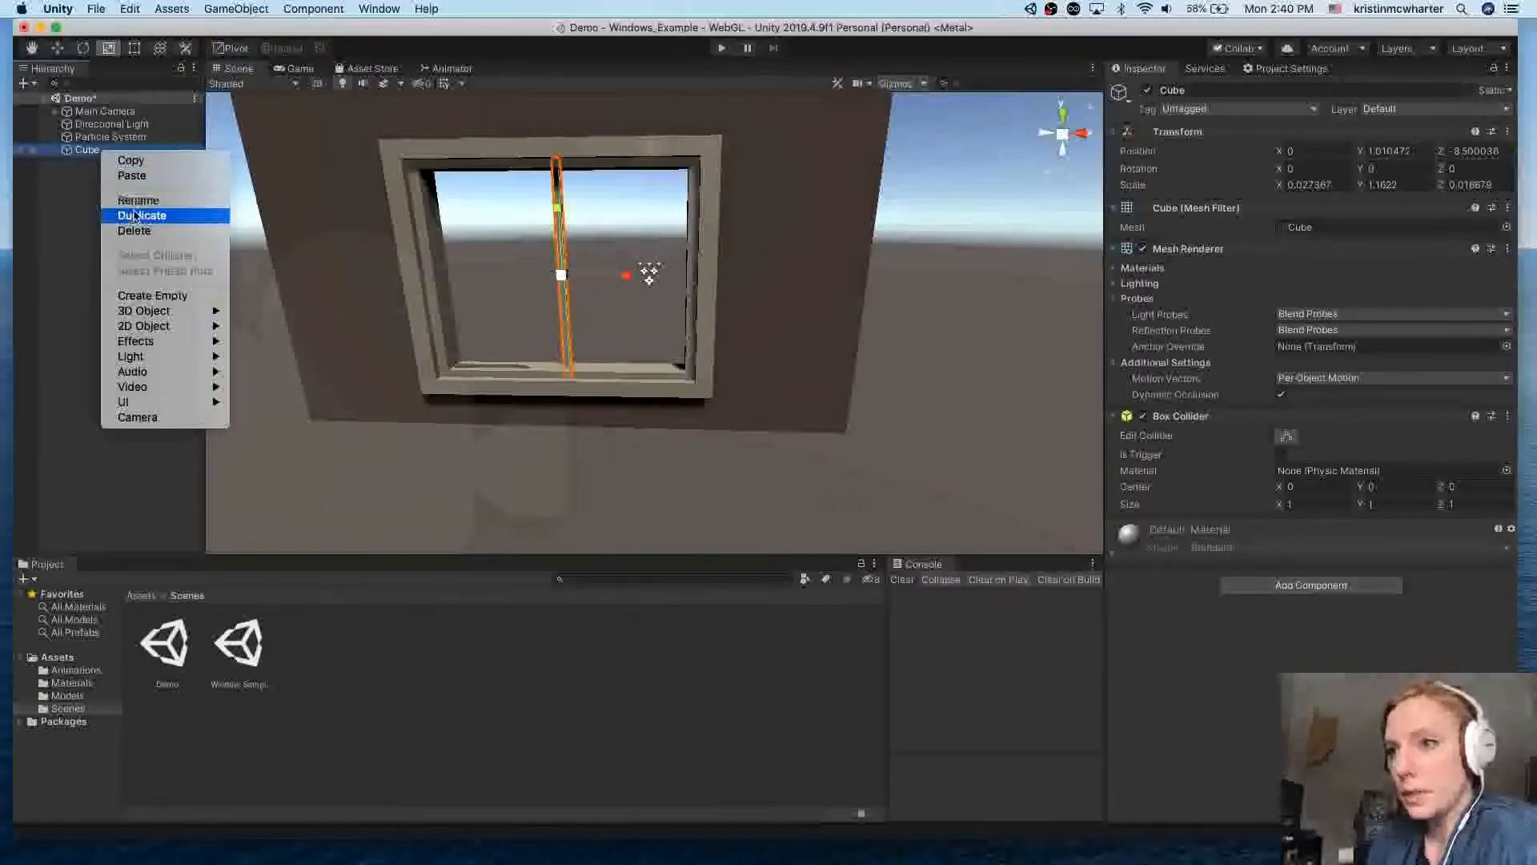
pyautogui.click(141, 216)
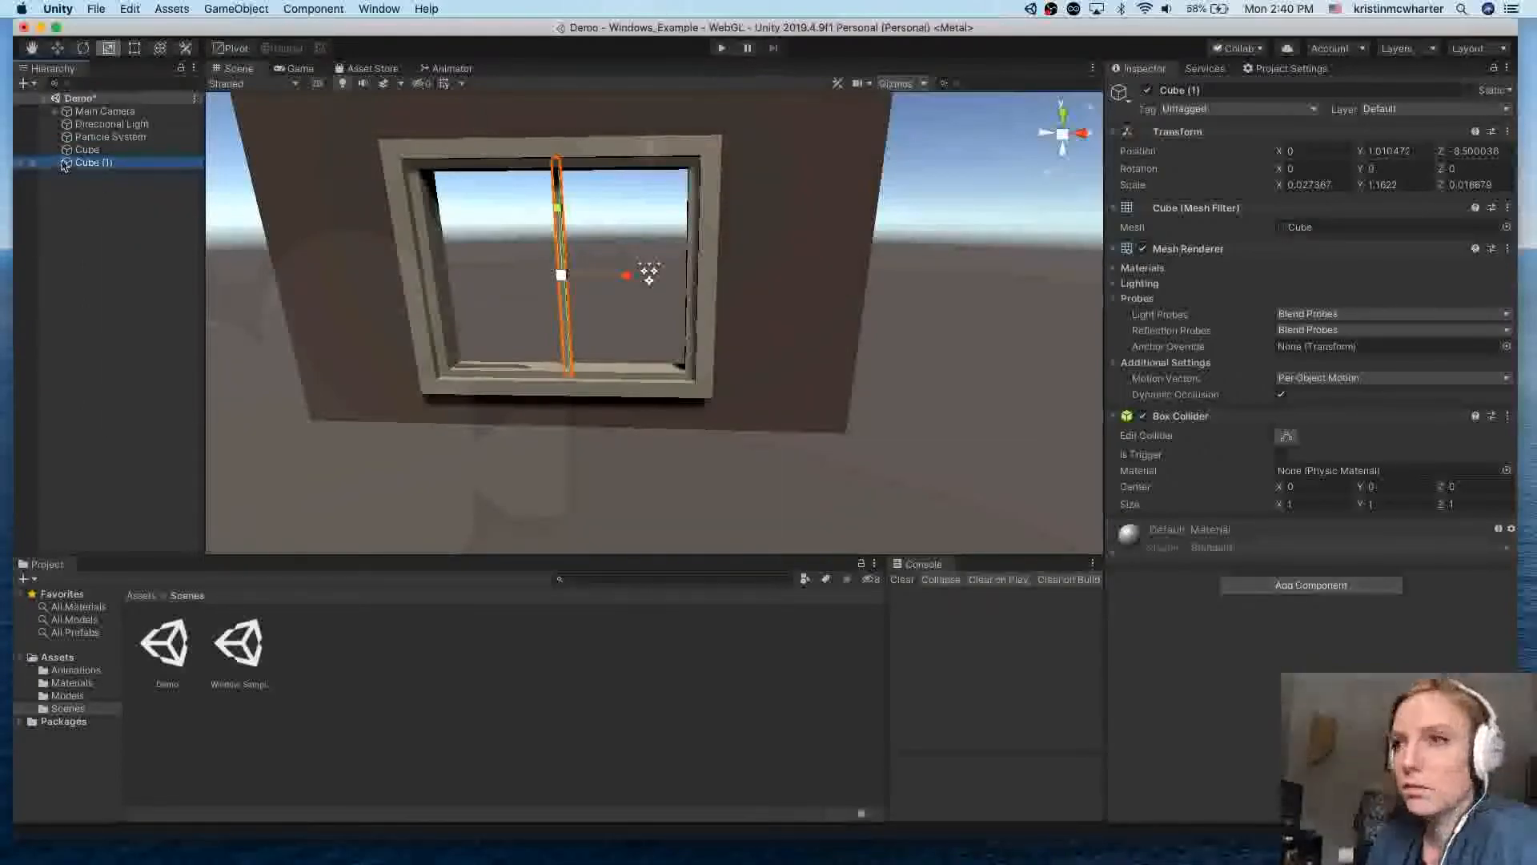
# Step: Rotate the duplicated bar to horizontal by setting its Z rotation to -90
pyautogui.click(84, 49)
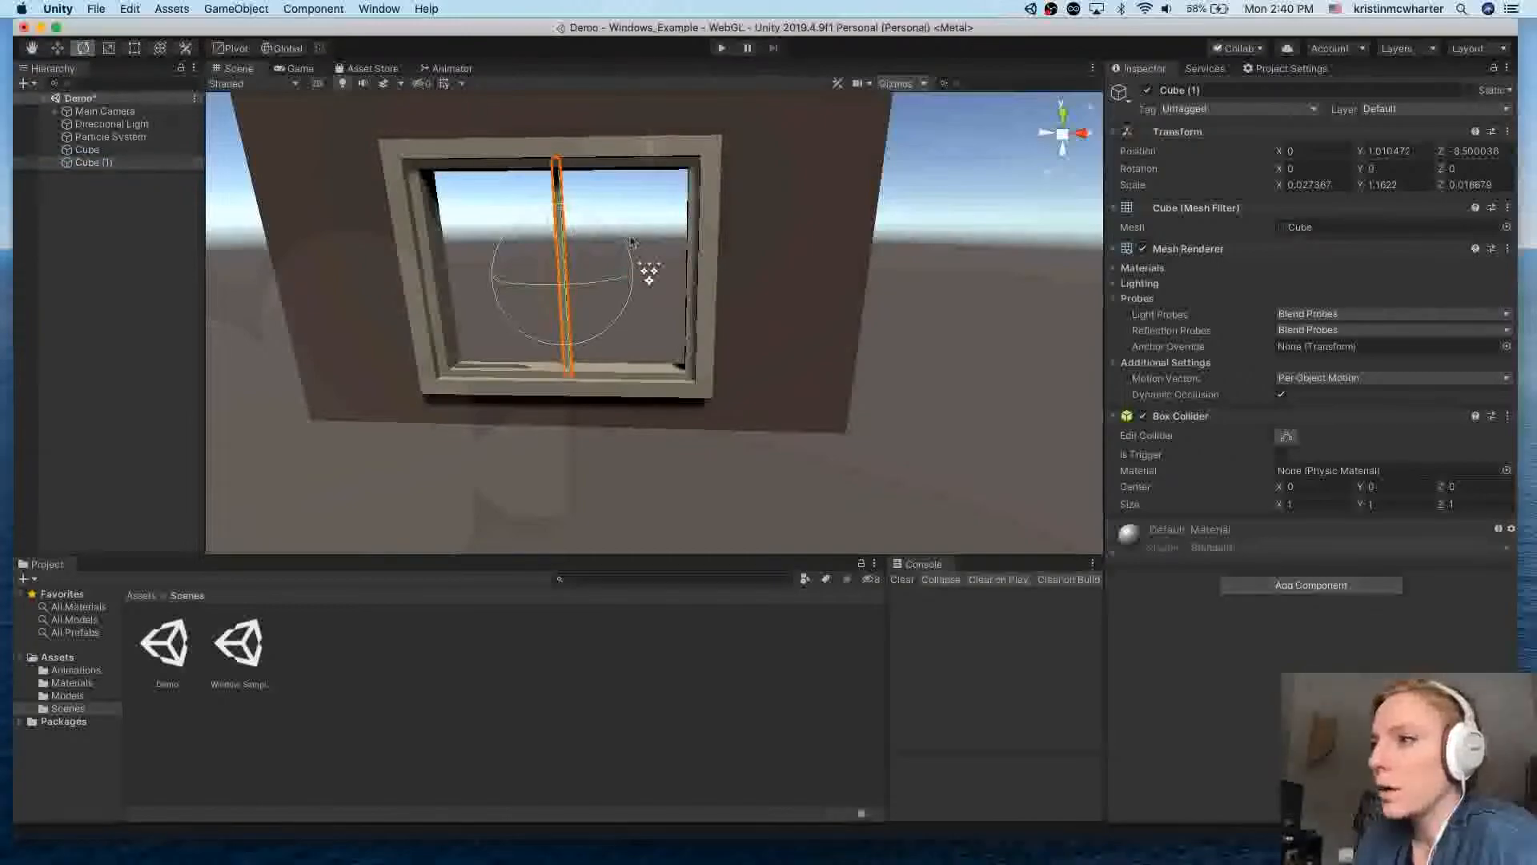
pyautogui.moveTo(604, 235); pyautogui.dragTo(747, 346)
pyautogui.click(1476, 168)
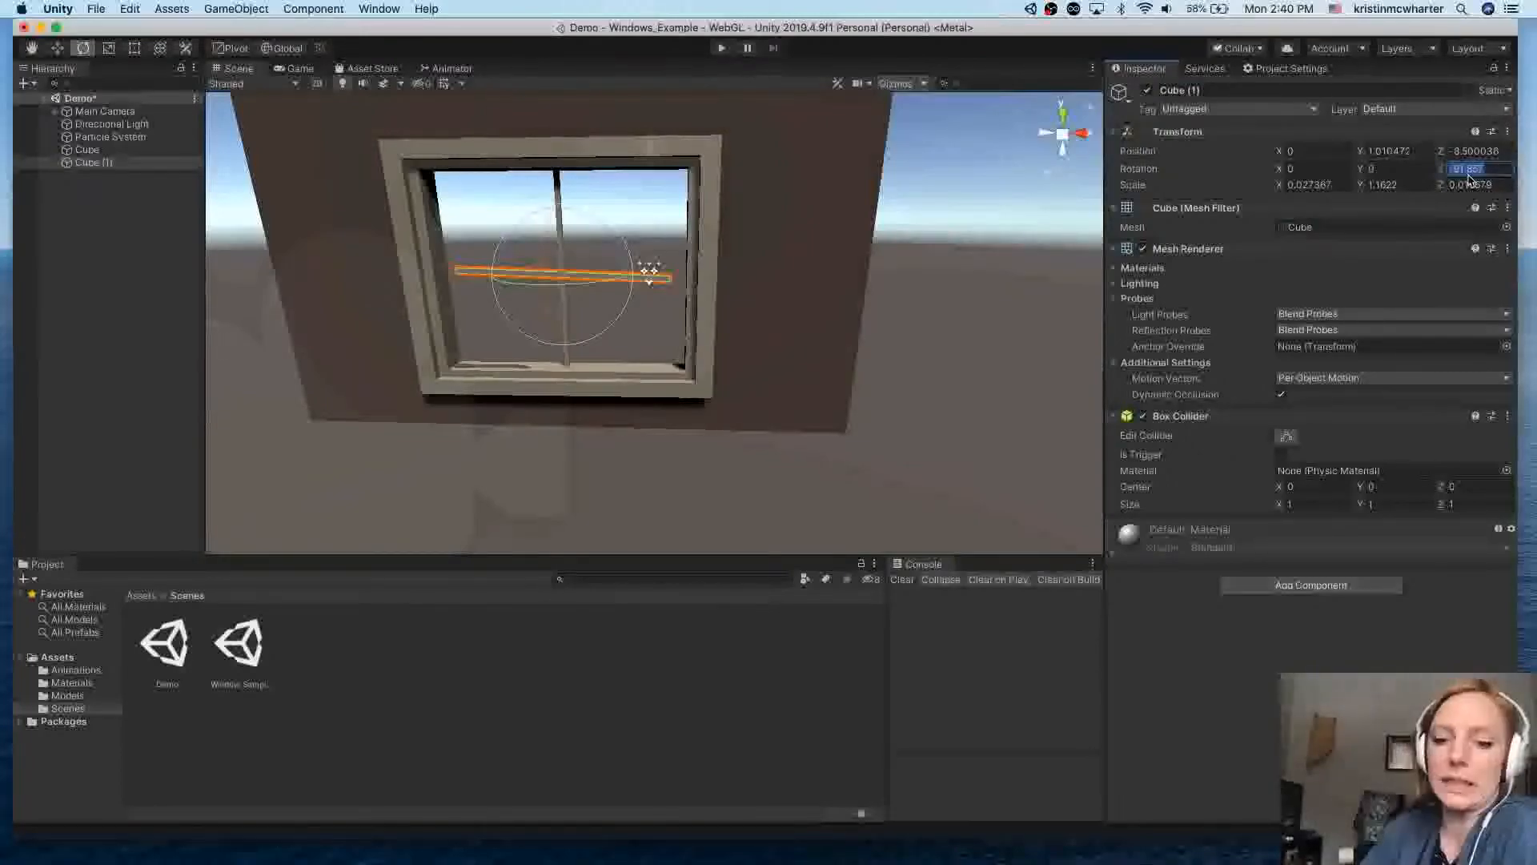
pyautogui.write('-90')
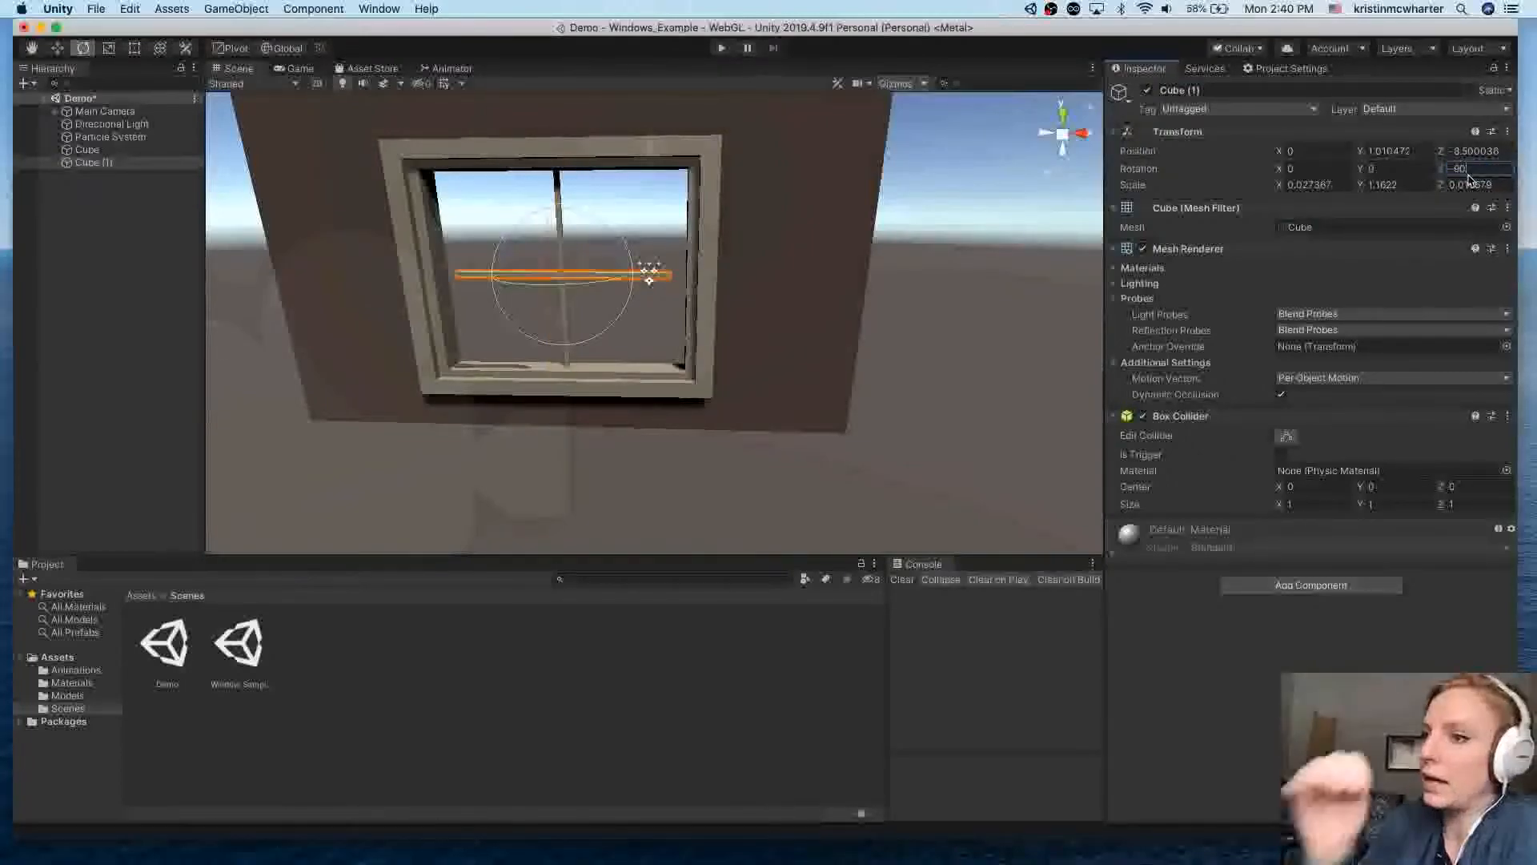
# Step: Stretch the horizontal bar lengthwise so that it reaches both sides of the window frame
pyautogui.click(109, 48)
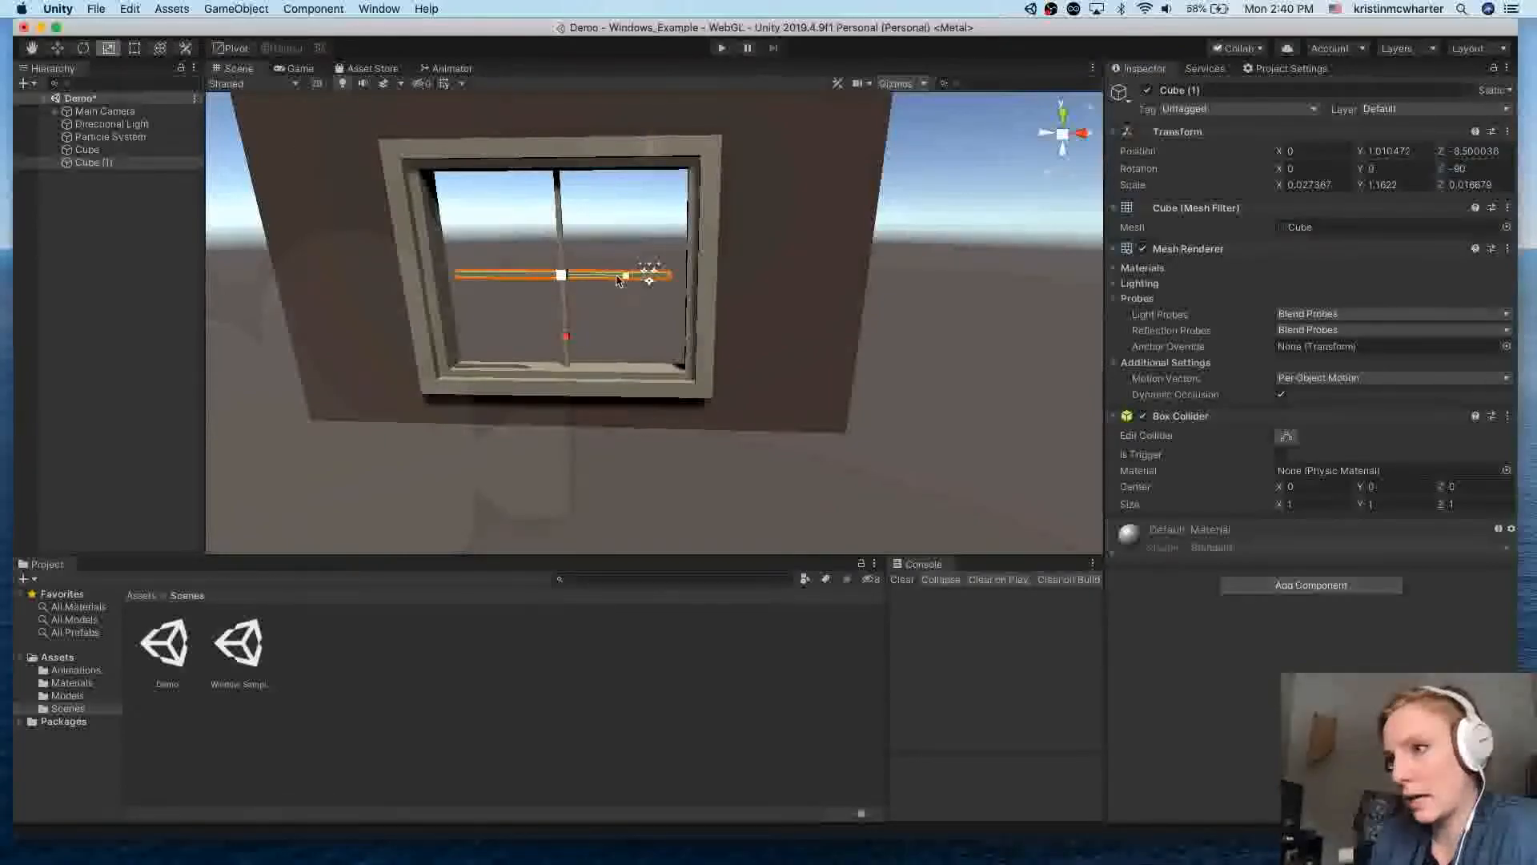
pyautogui.moveTo(625, 278); pyautogui.dragTo(646, 282)
pyautogui.click(915, 371)
pyautogui.moveTo(731, 460); pyautogui.dragTo(705, 374, button='right')
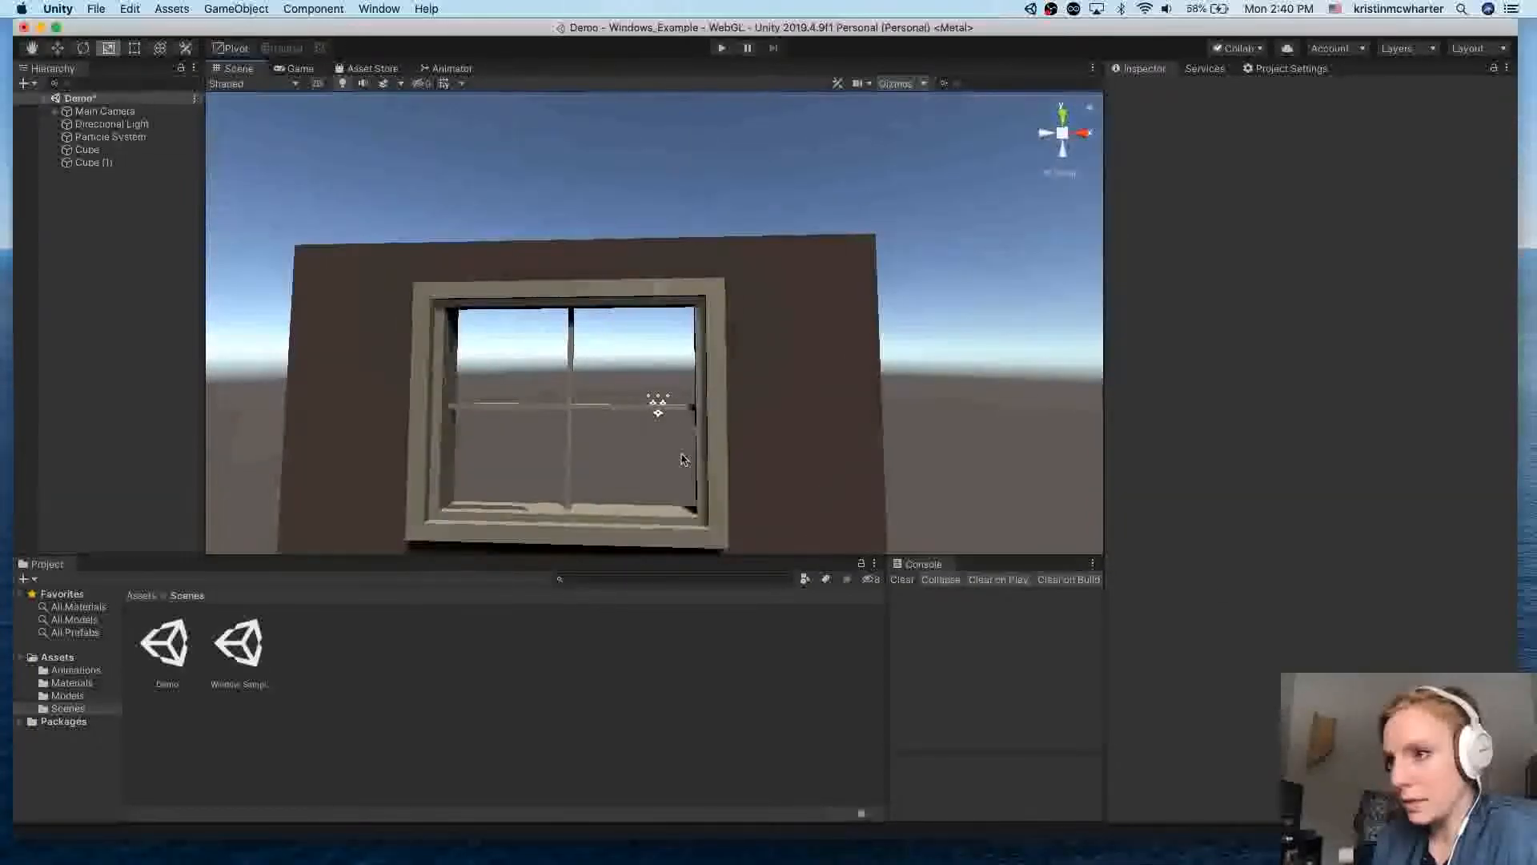
pyautogui.scroll(-1, 683, 459)
pyautogui.scroll(2, 679, 400)
pyautogui.scroll(-1, 650, 460)
pyautogui.moveTo(646, 507); pyautogui.dragTo(665, 376, button='middle')
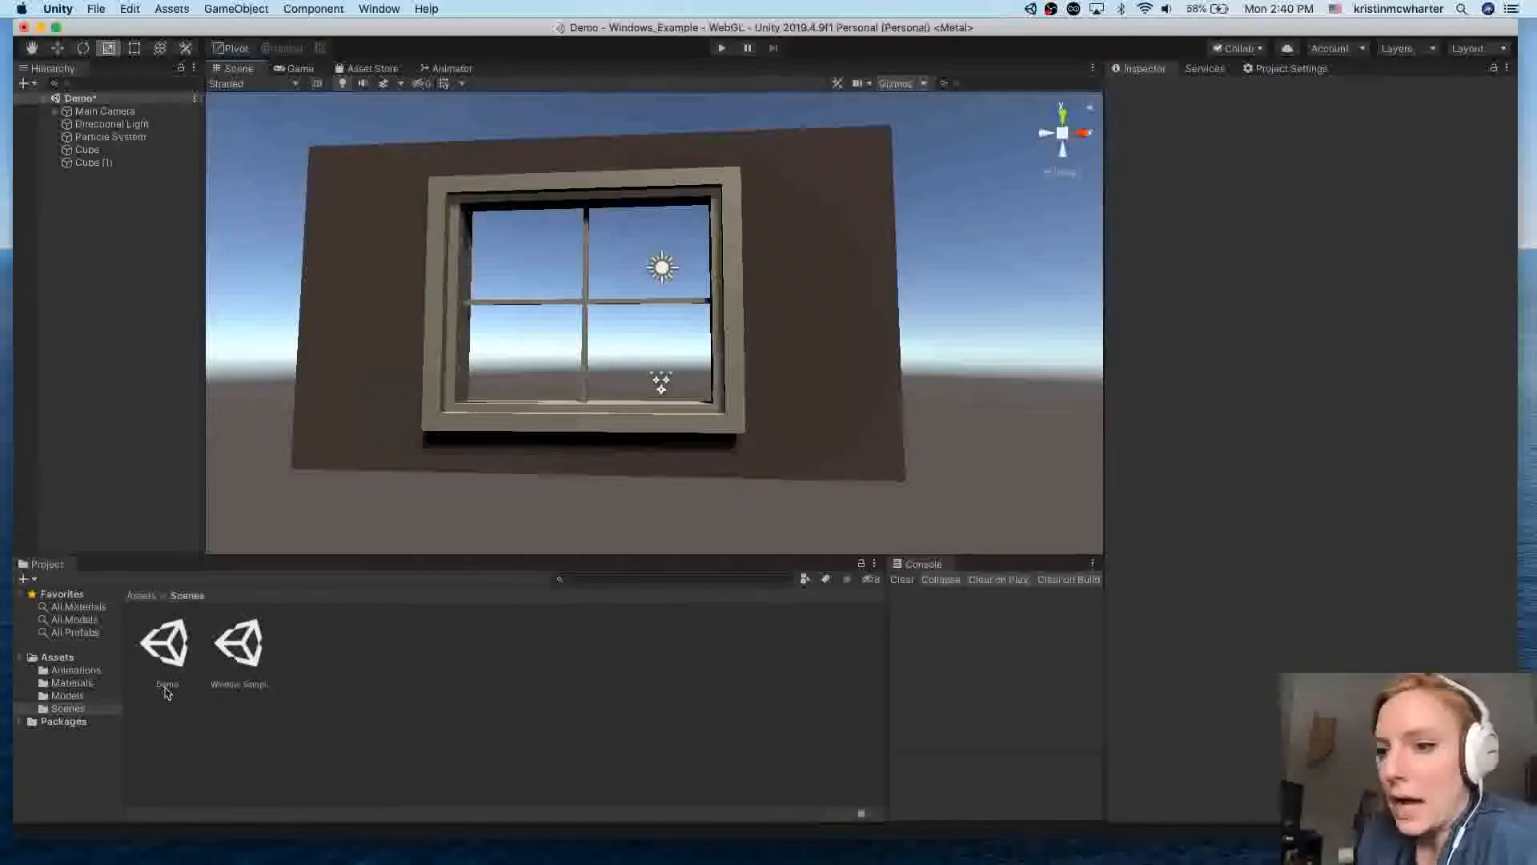
# Step: Examine the vertical bar's default material settings with the renderer and collider details collapsed
pyautogui.click(87, 150)
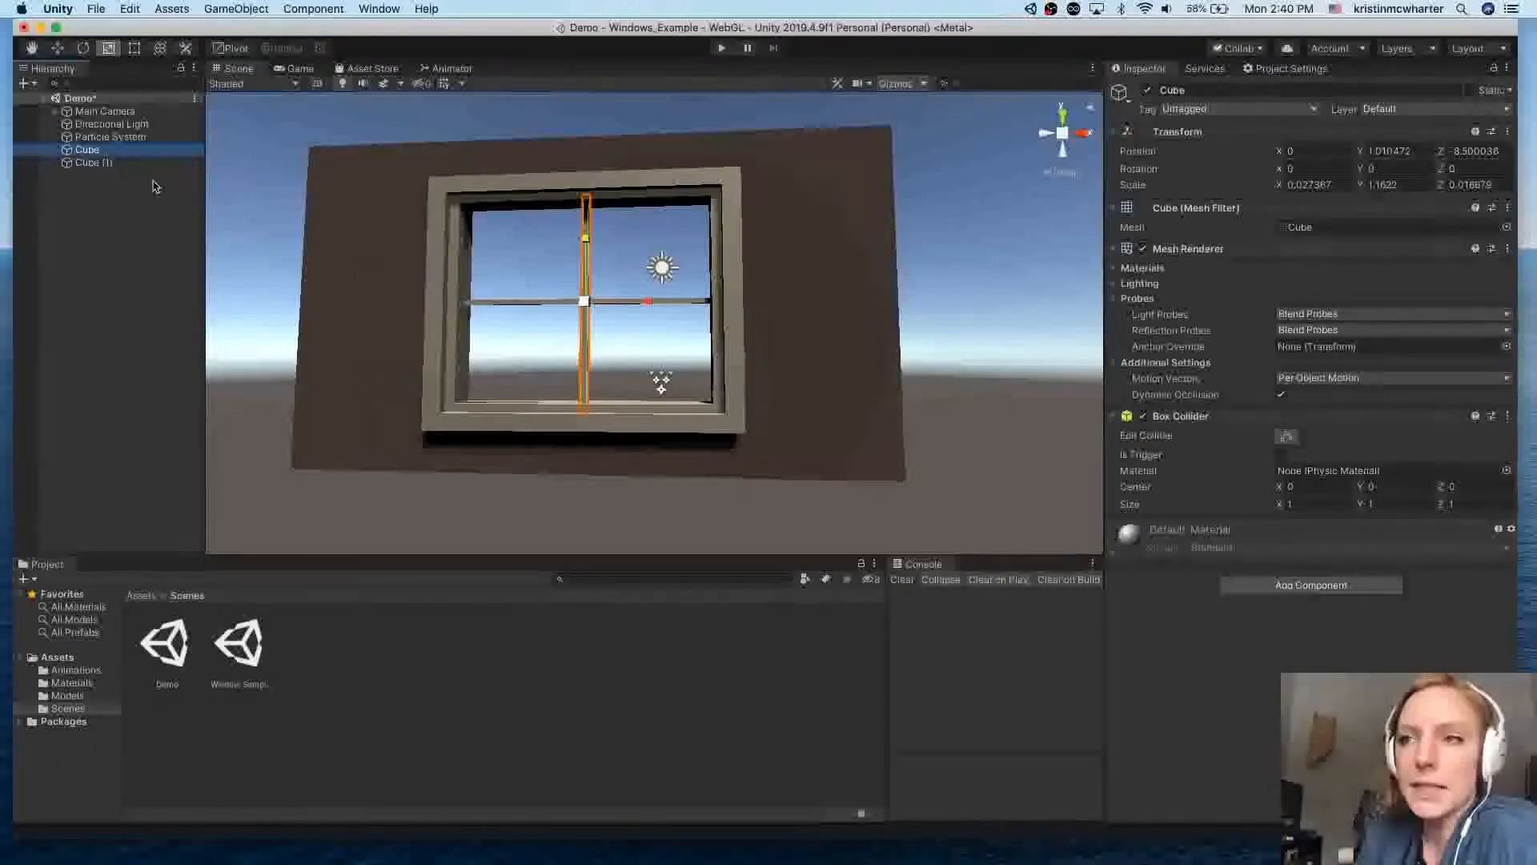
pyautogui.click(1113, 248)
pyautogui.click(1113, 266)
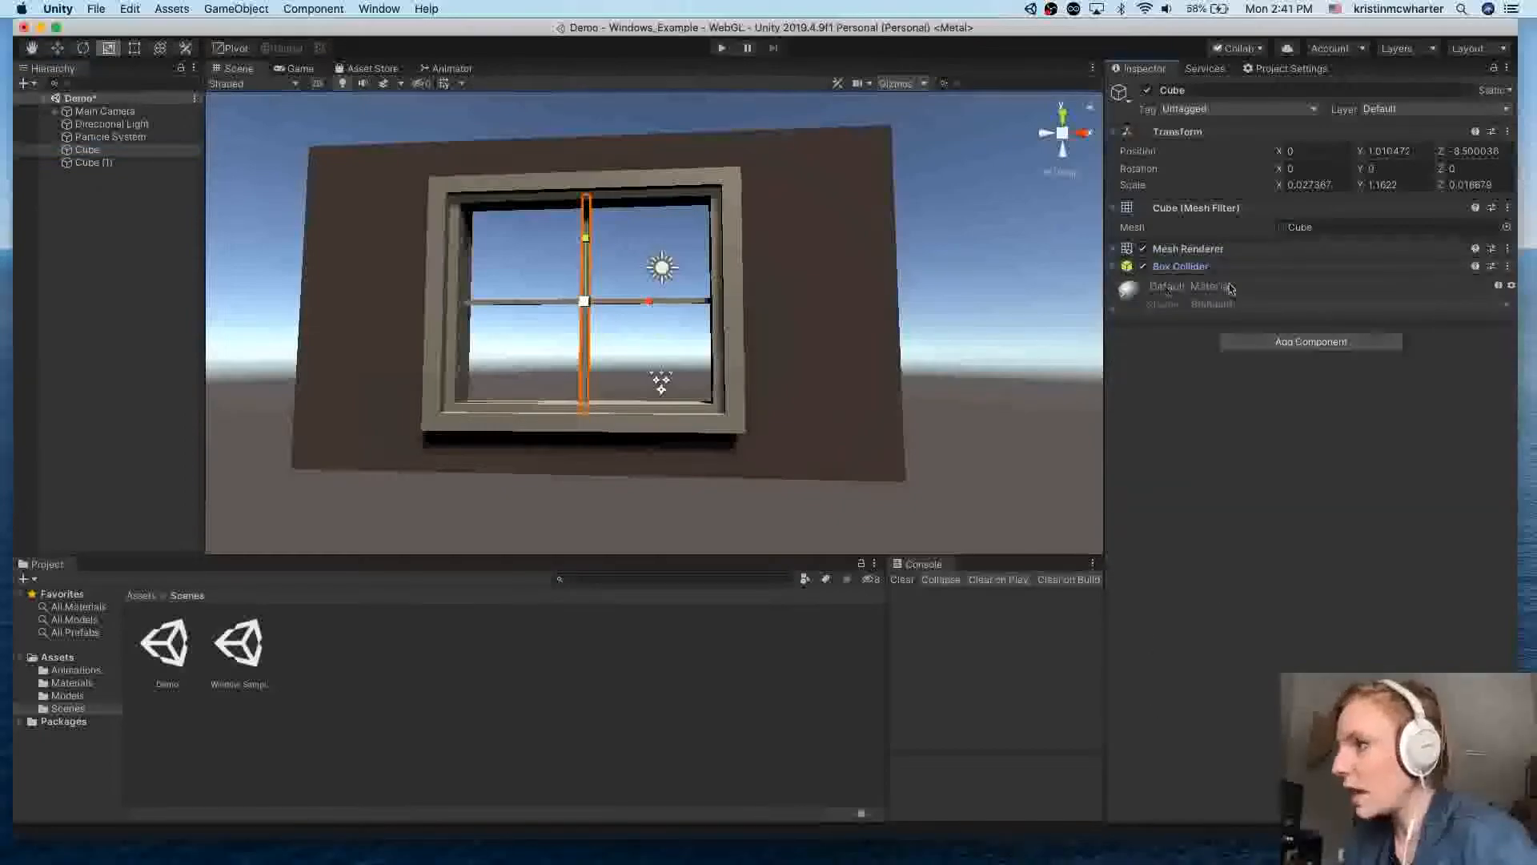
pyautogui.click(1115, 313)
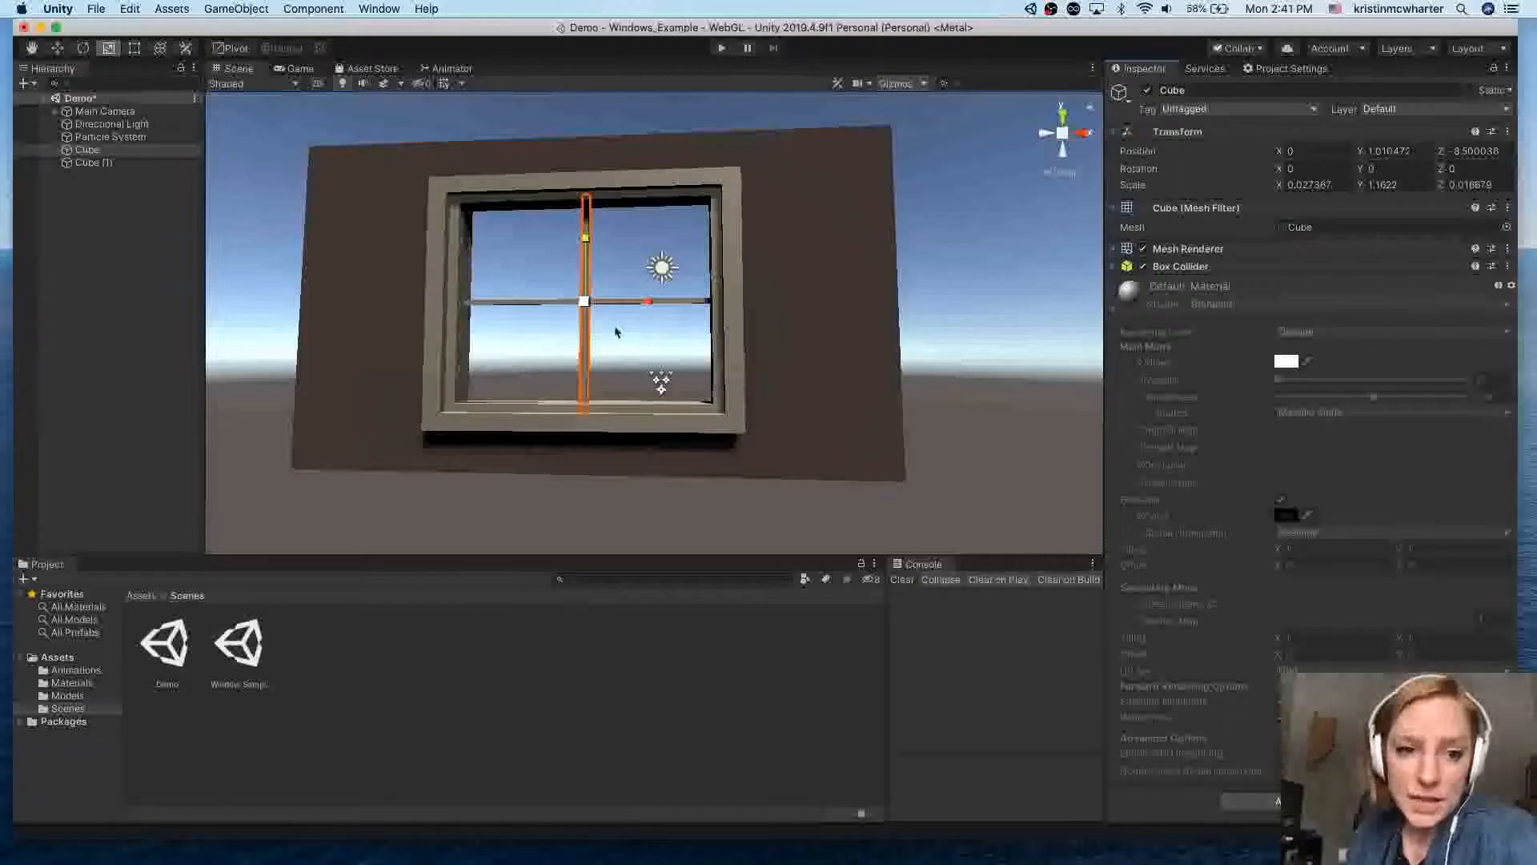
pyautogui.moveTo(646, 240); pyautogui.dragTo(678, 248, button='middle')
pyautogui.moveTo(679, 248); pyautogui.dragTo(678, 283, button='right')
pyautogui.moveTo(691, 229); pyautogui.dragTo(655, 319, button='middle')
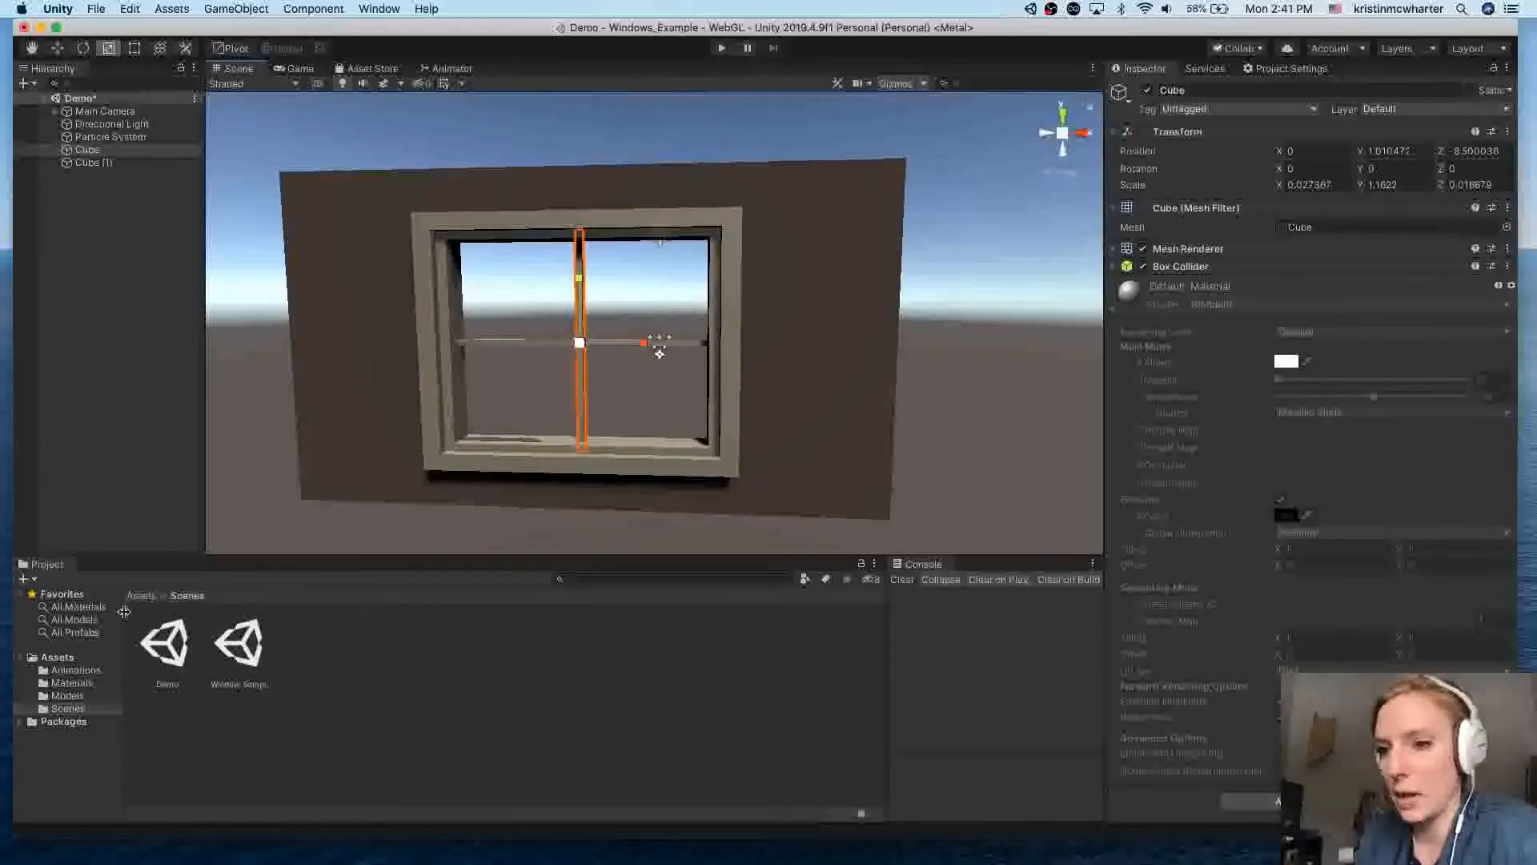
# Step: Create a new material named crossSupport in the Materials folder
pyautogui.click(71, 683)
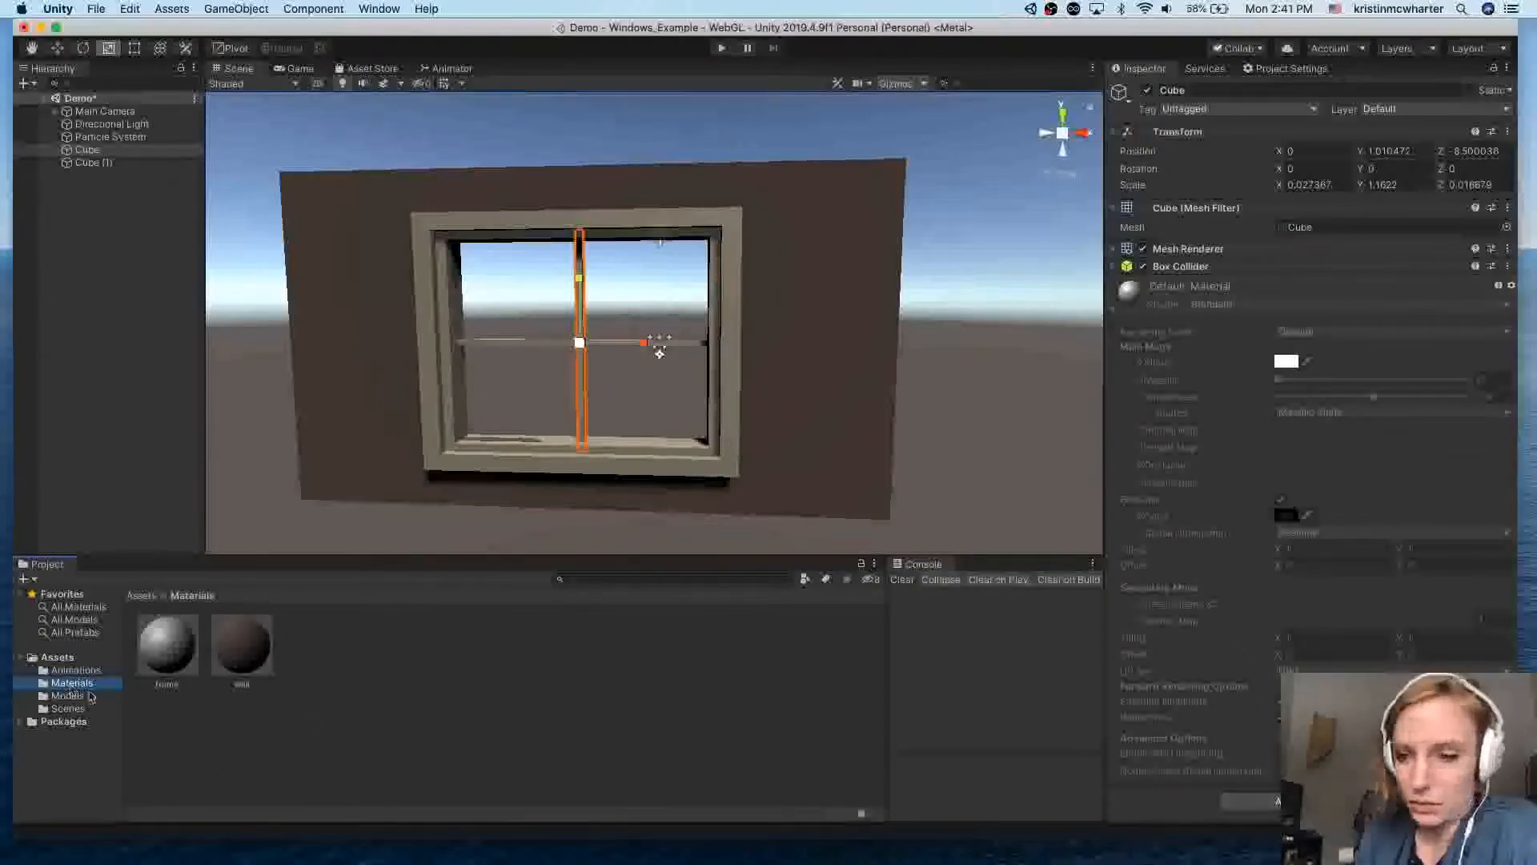
pyautogui.click(350, 678)
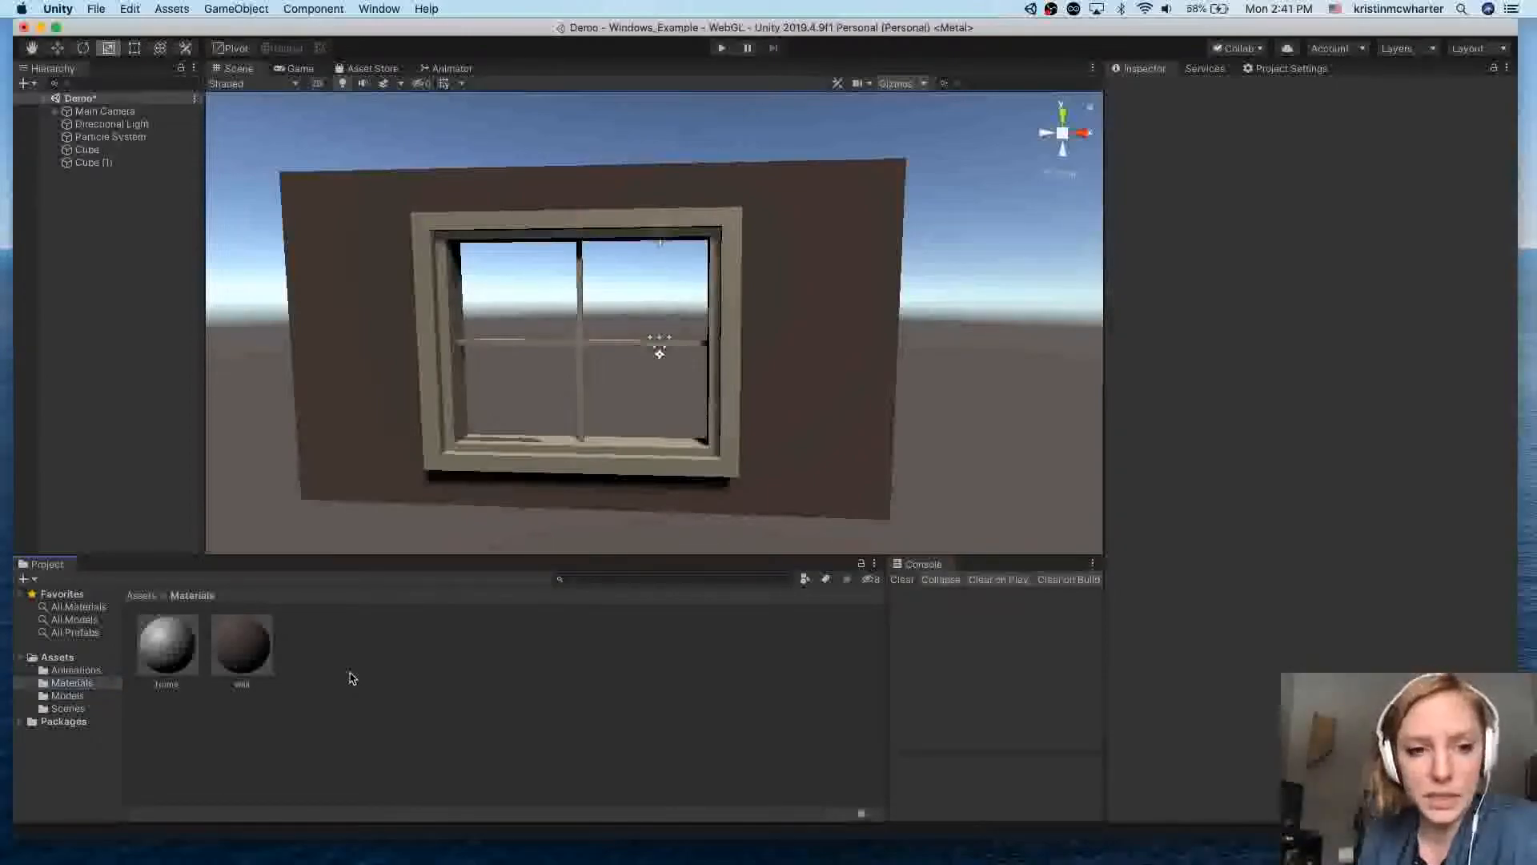
pyautogui.rightClick(318, 662)
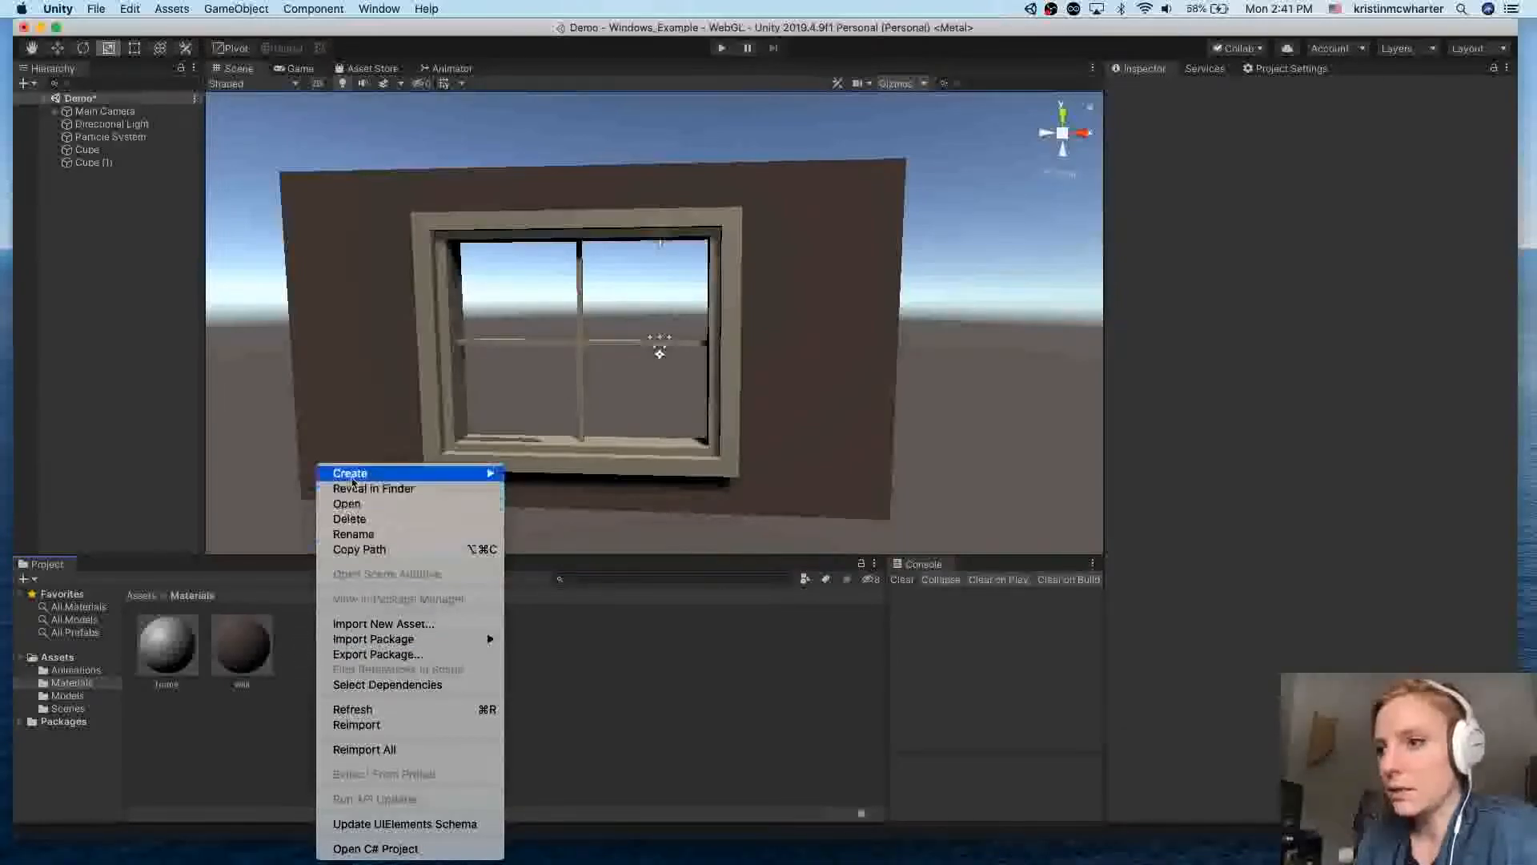
pyautogui.moveTo(352, 480)
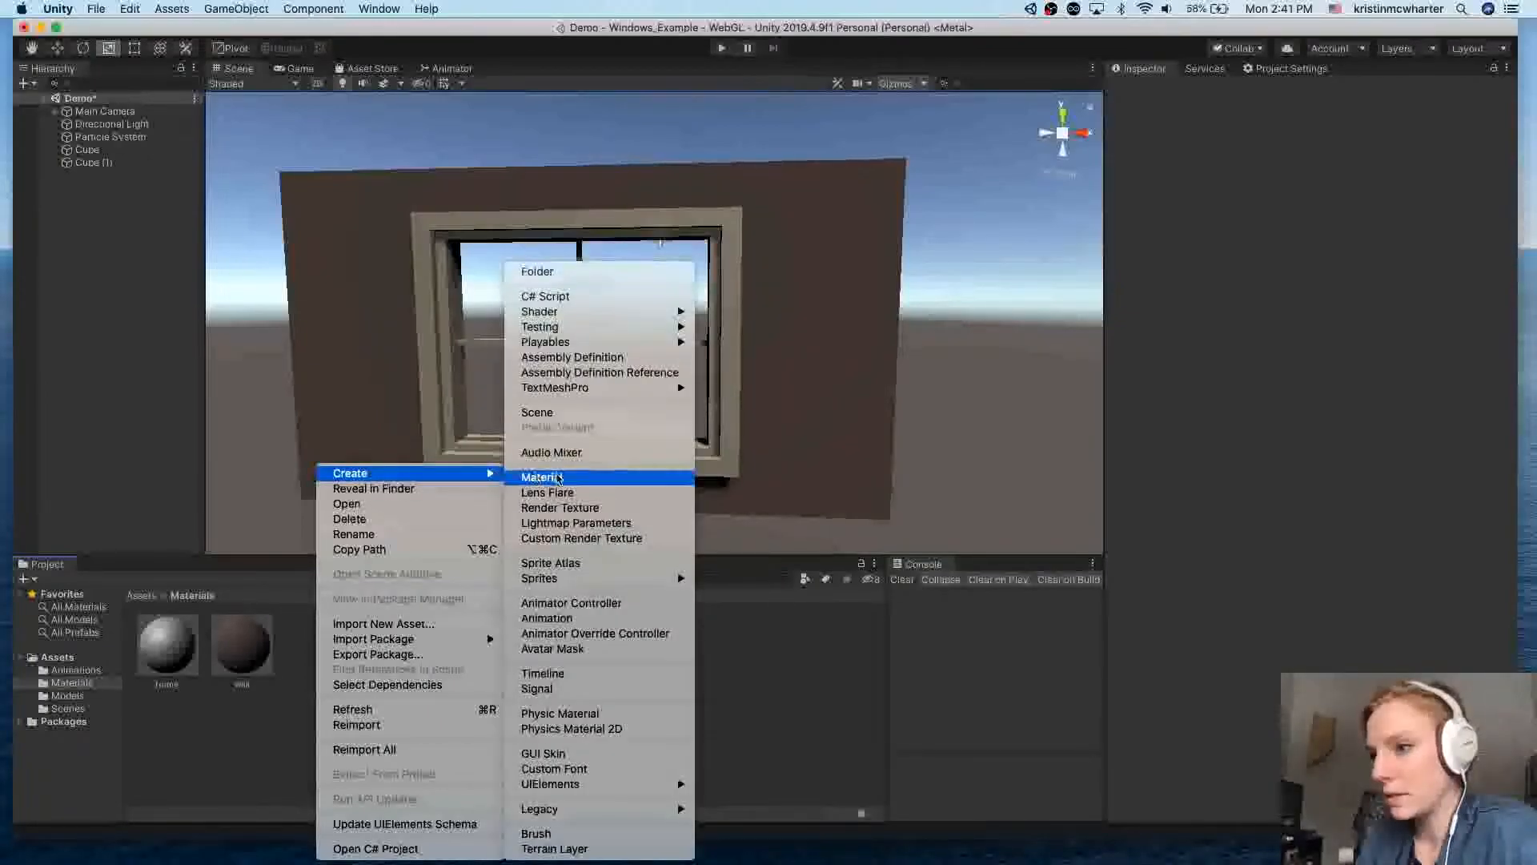
pyautogui.click(586, 478)
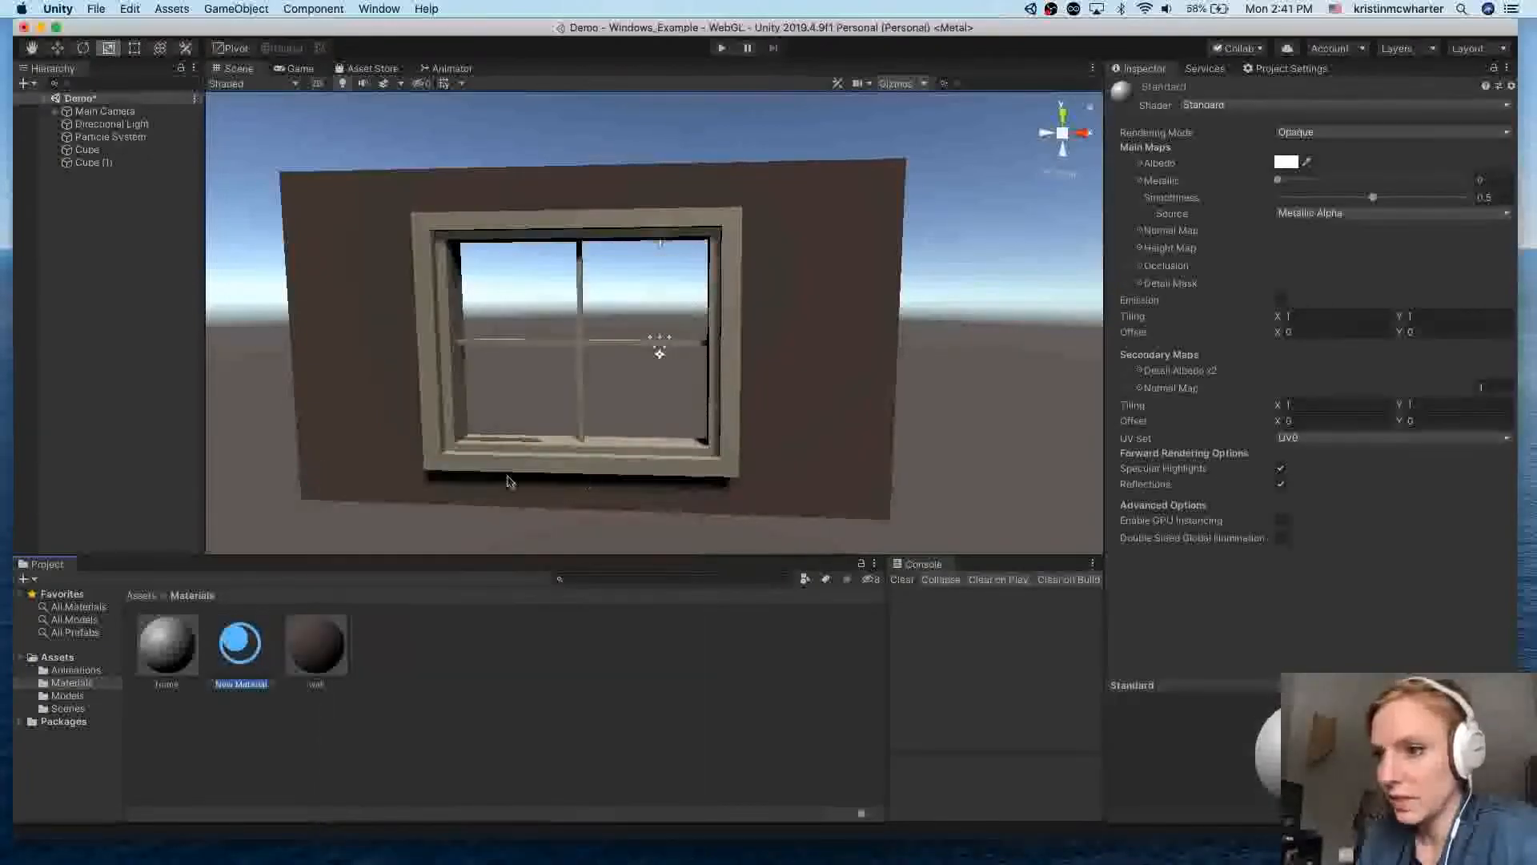
pyautogui.write('silSupport')
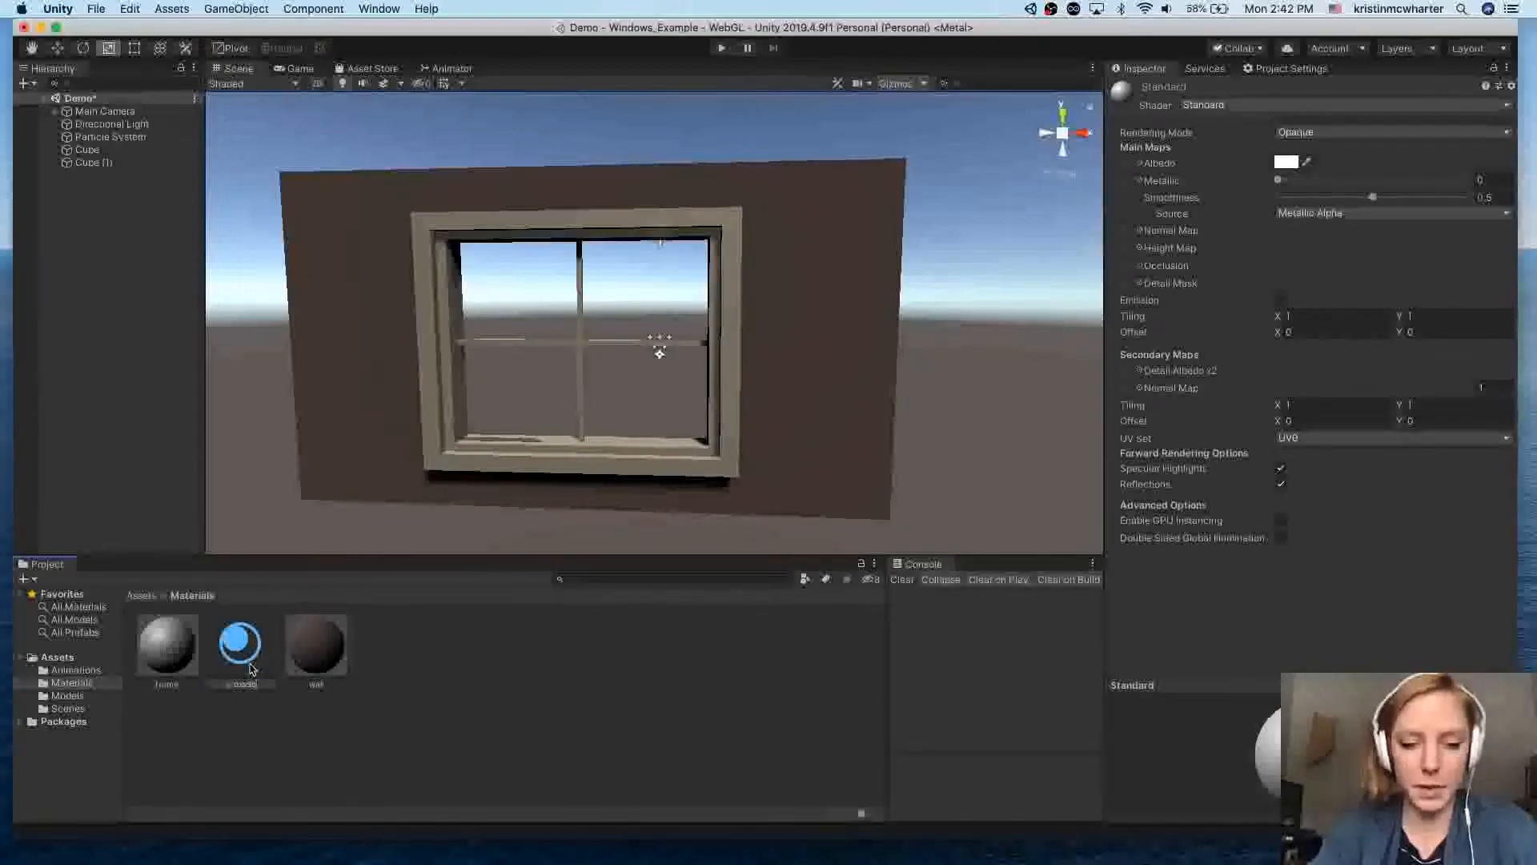
pyautogui.press('Return')
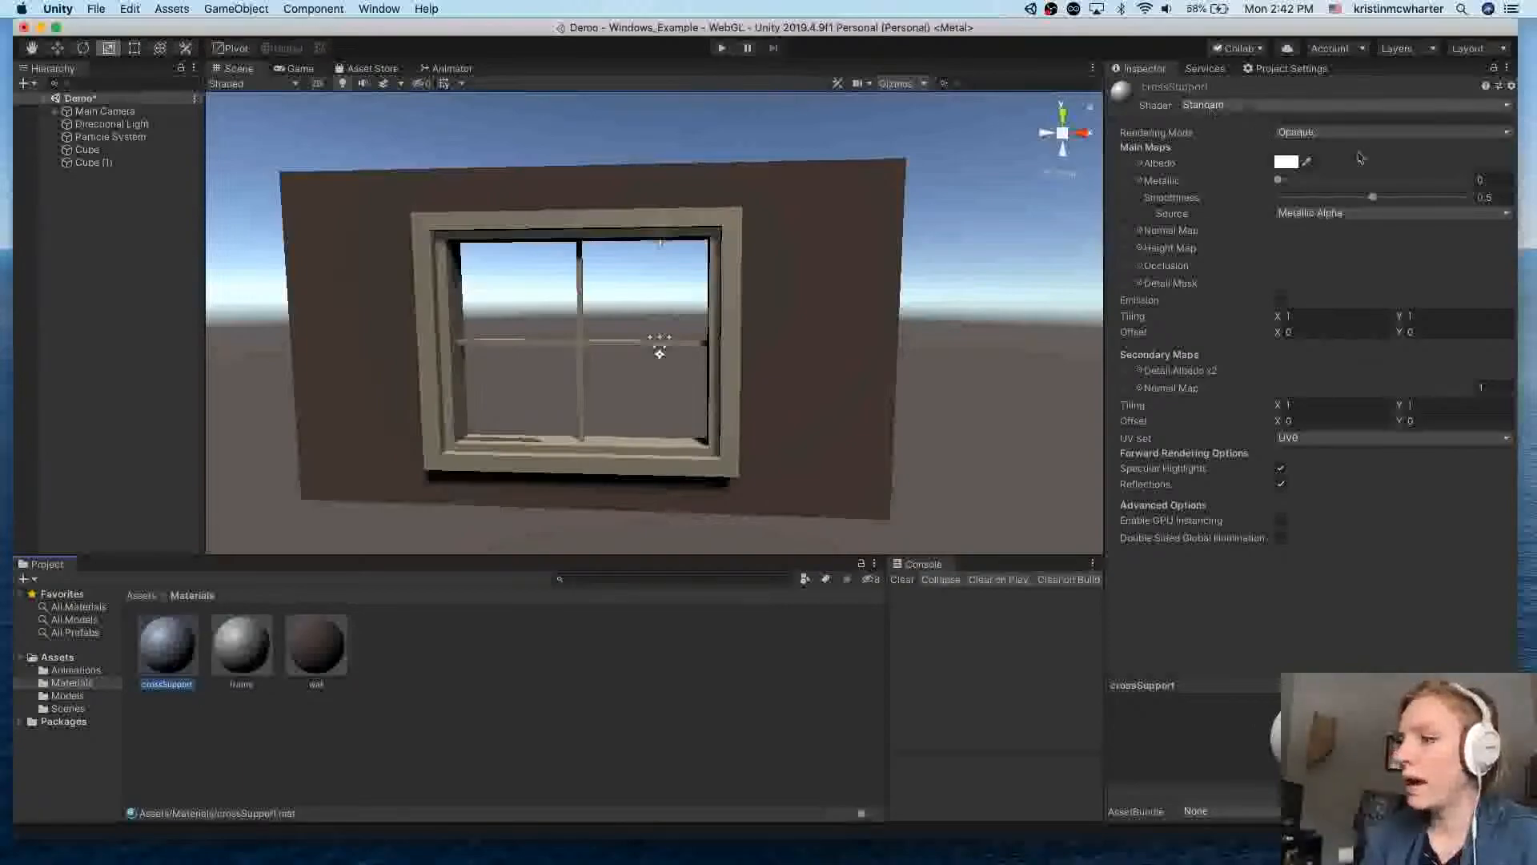
# Step: Give the crossSupport material the Standard shader, a black albedo (000000), metallic of about 0.196 and smoothness of about 0.811
pyautogui.click(1215, 108)
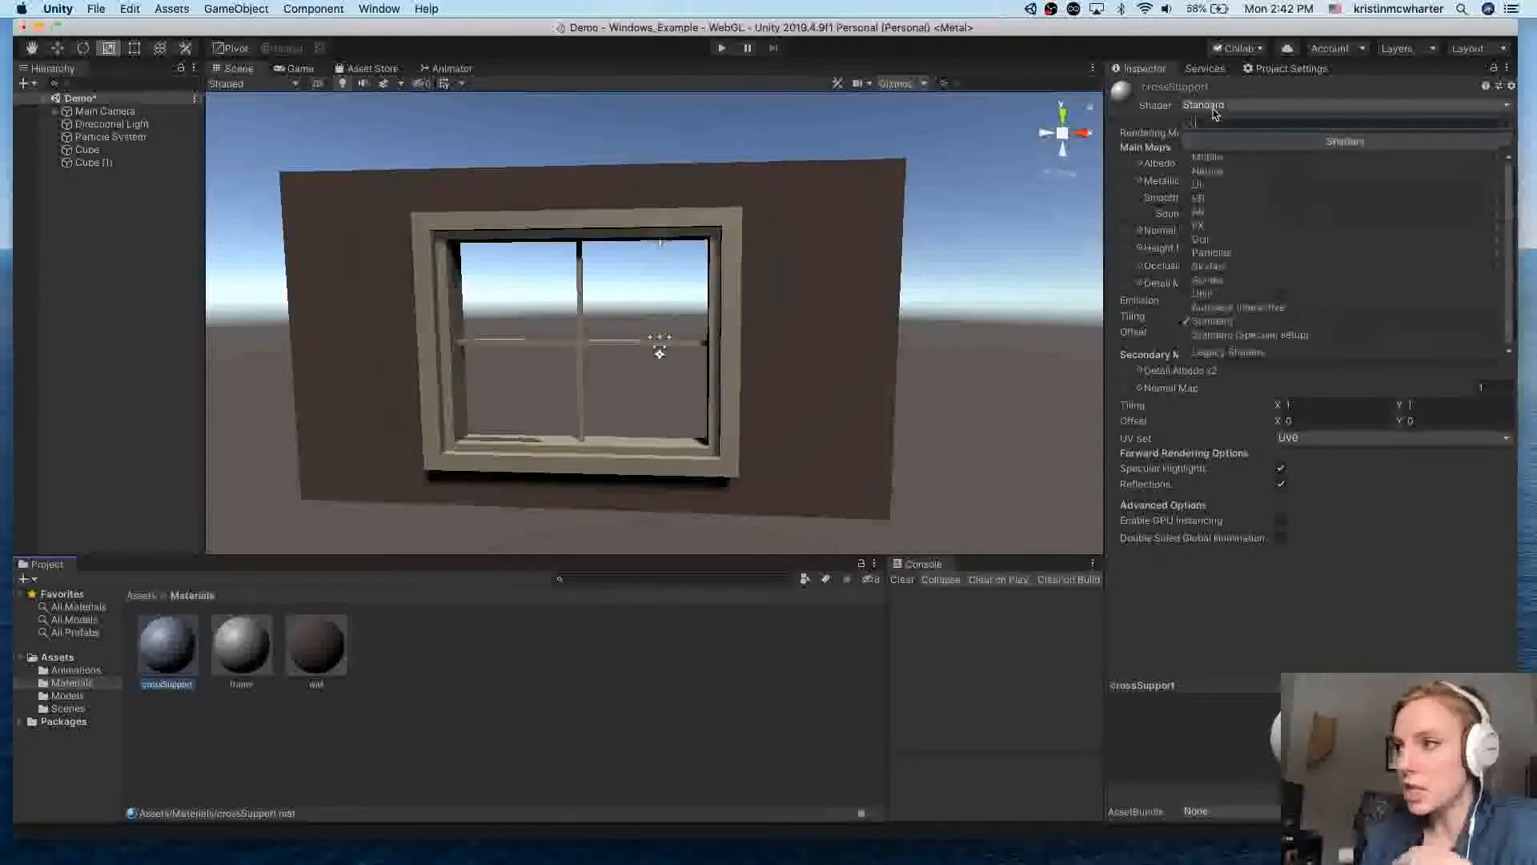
pyautogui.click(1212, 321)
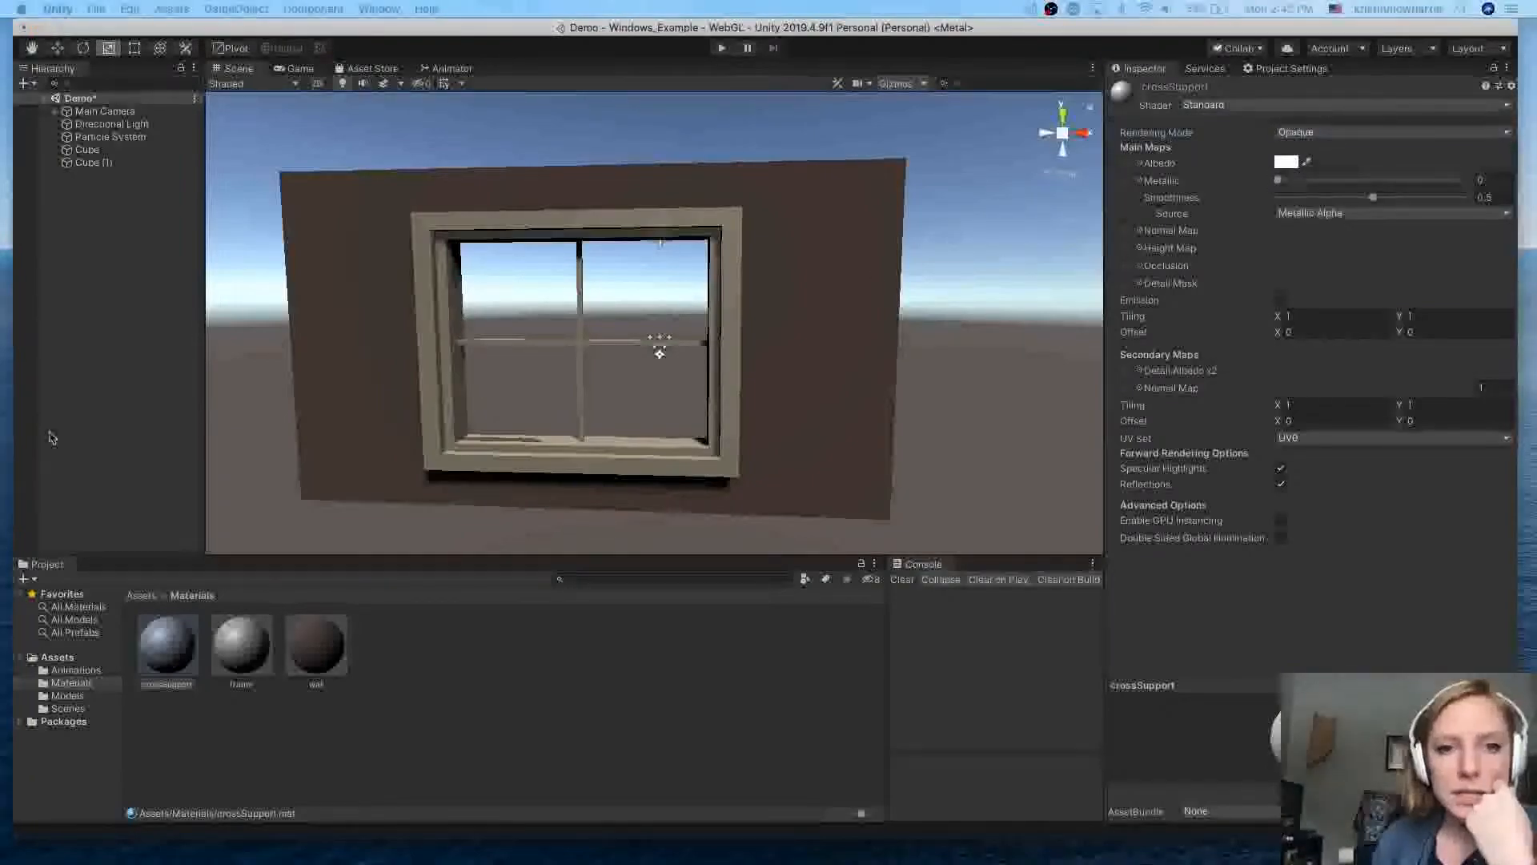
pyautogui.moveTo(2, 192); pyautogui.dragTo(198, 209)
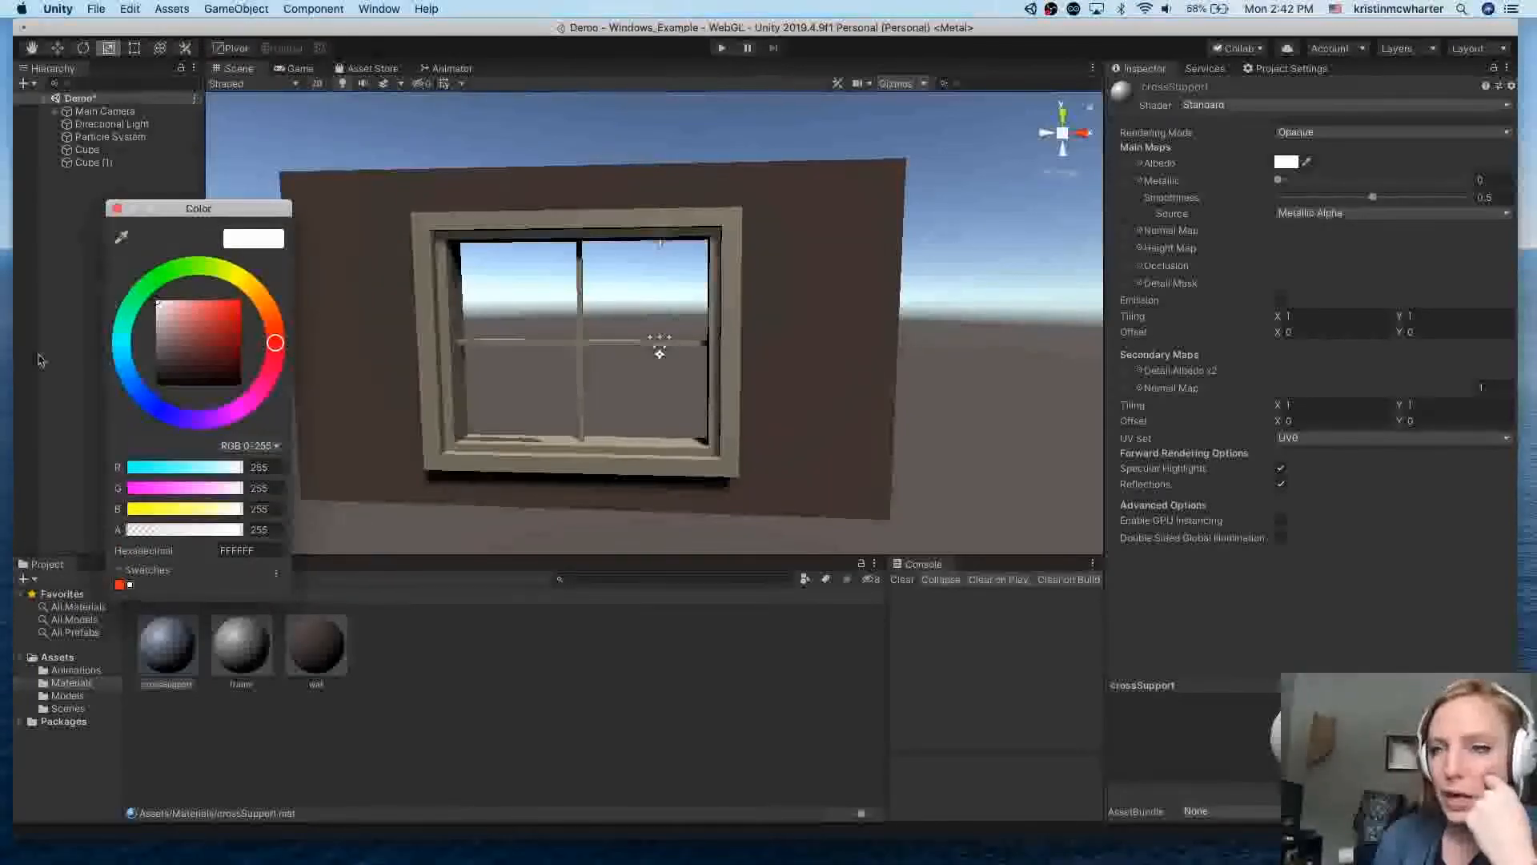
pyautogui.moveTo(186, 346); pyautogui.dragTo(254, 414)
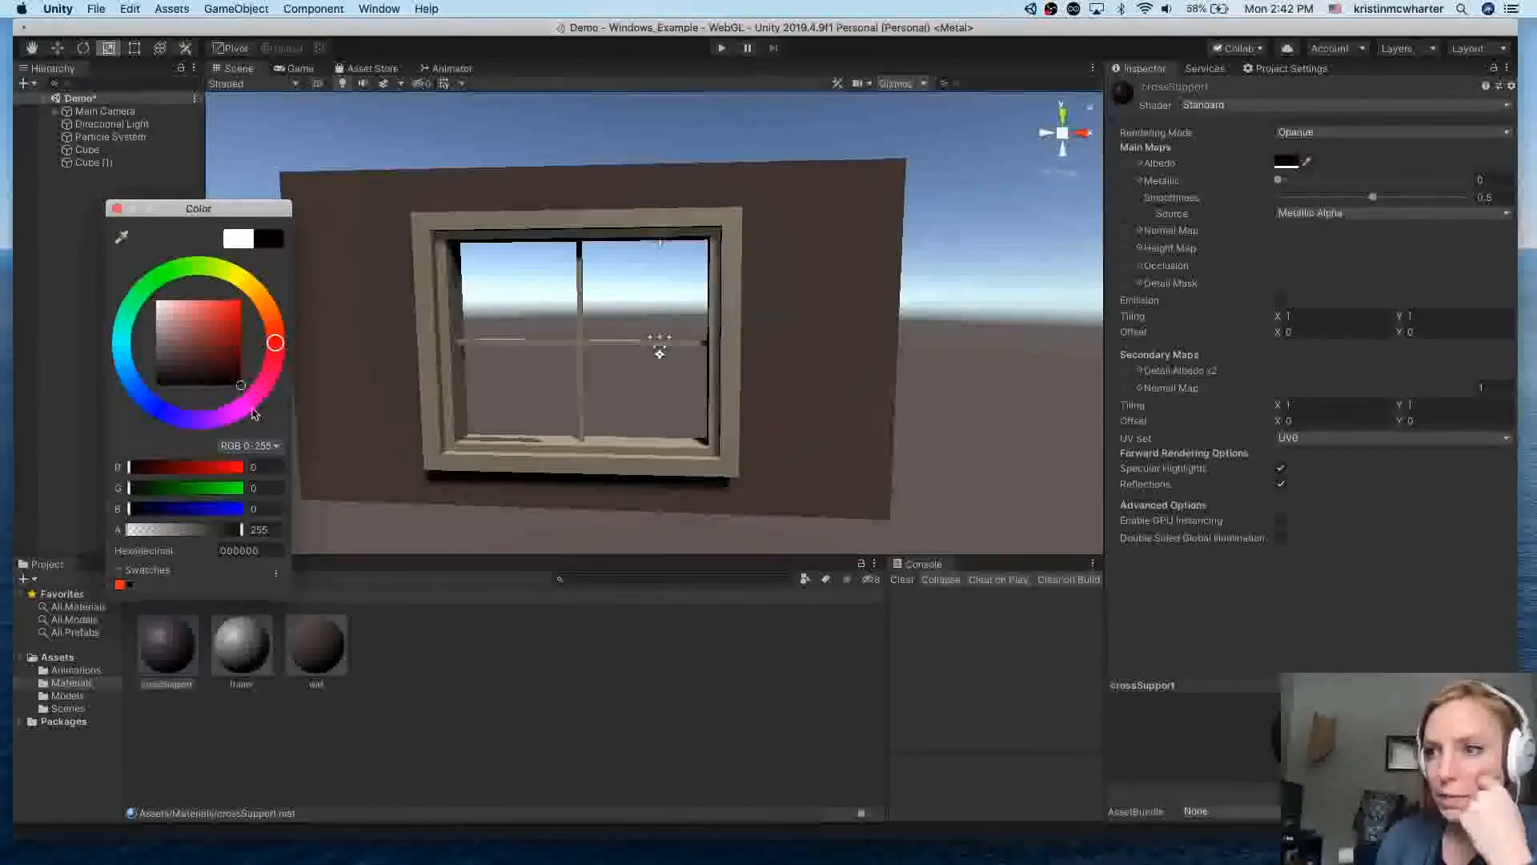
pyautogui.click(117, 209)
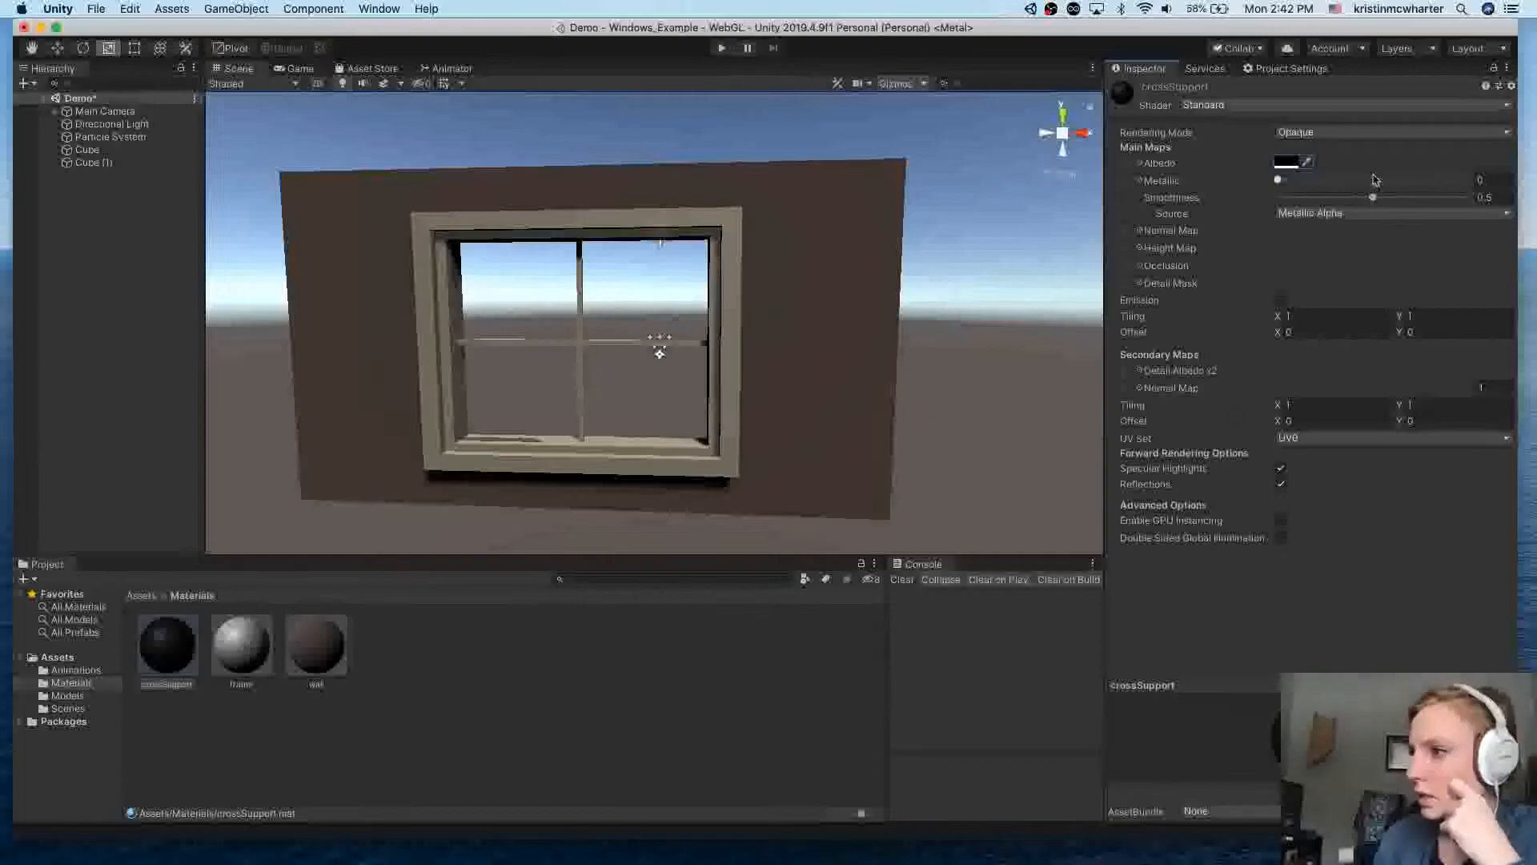
pyautogui.click(1491, 179)
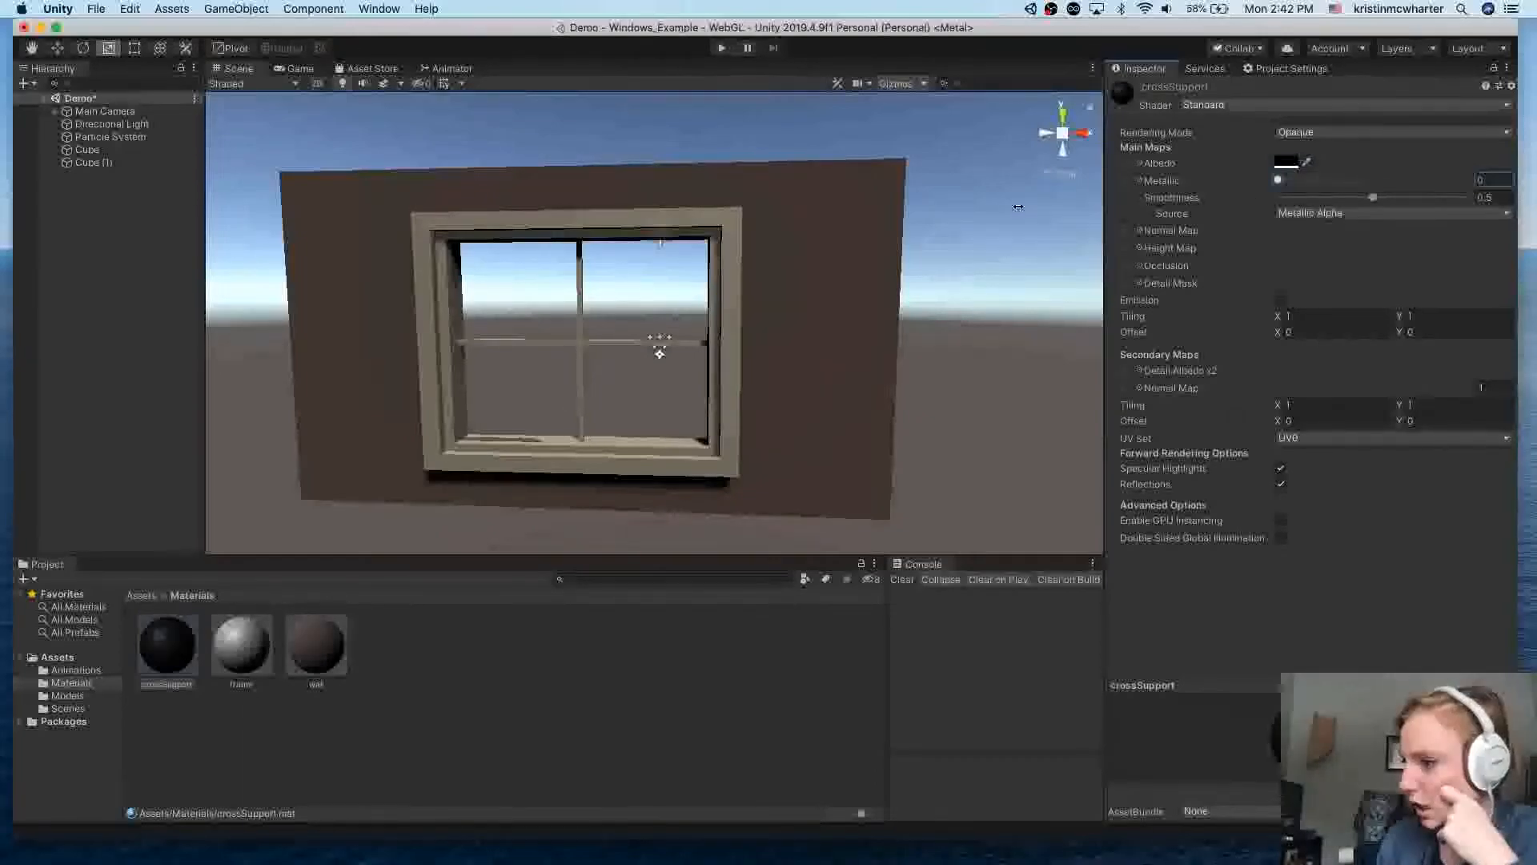
pyautogui.moveTo(1373, 197); pyautogui.dragTo(1433, 201)
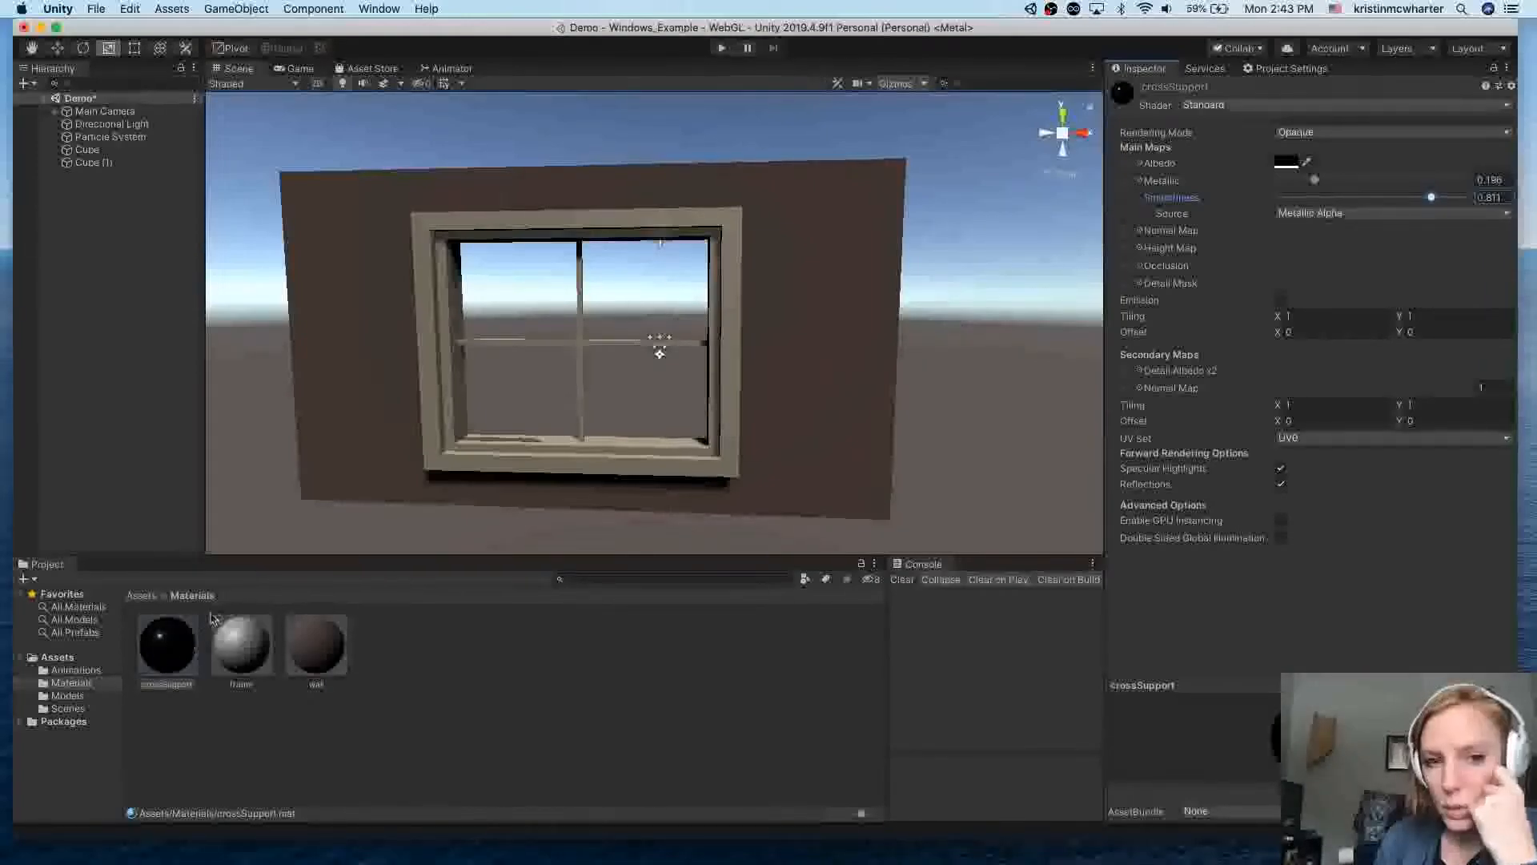
# Step: Apply the crossSupport material to both the horizontal and the vertical bar of the window
pyautogui.moveTo(155, 661); pyautogui.dragTo(581, 344)
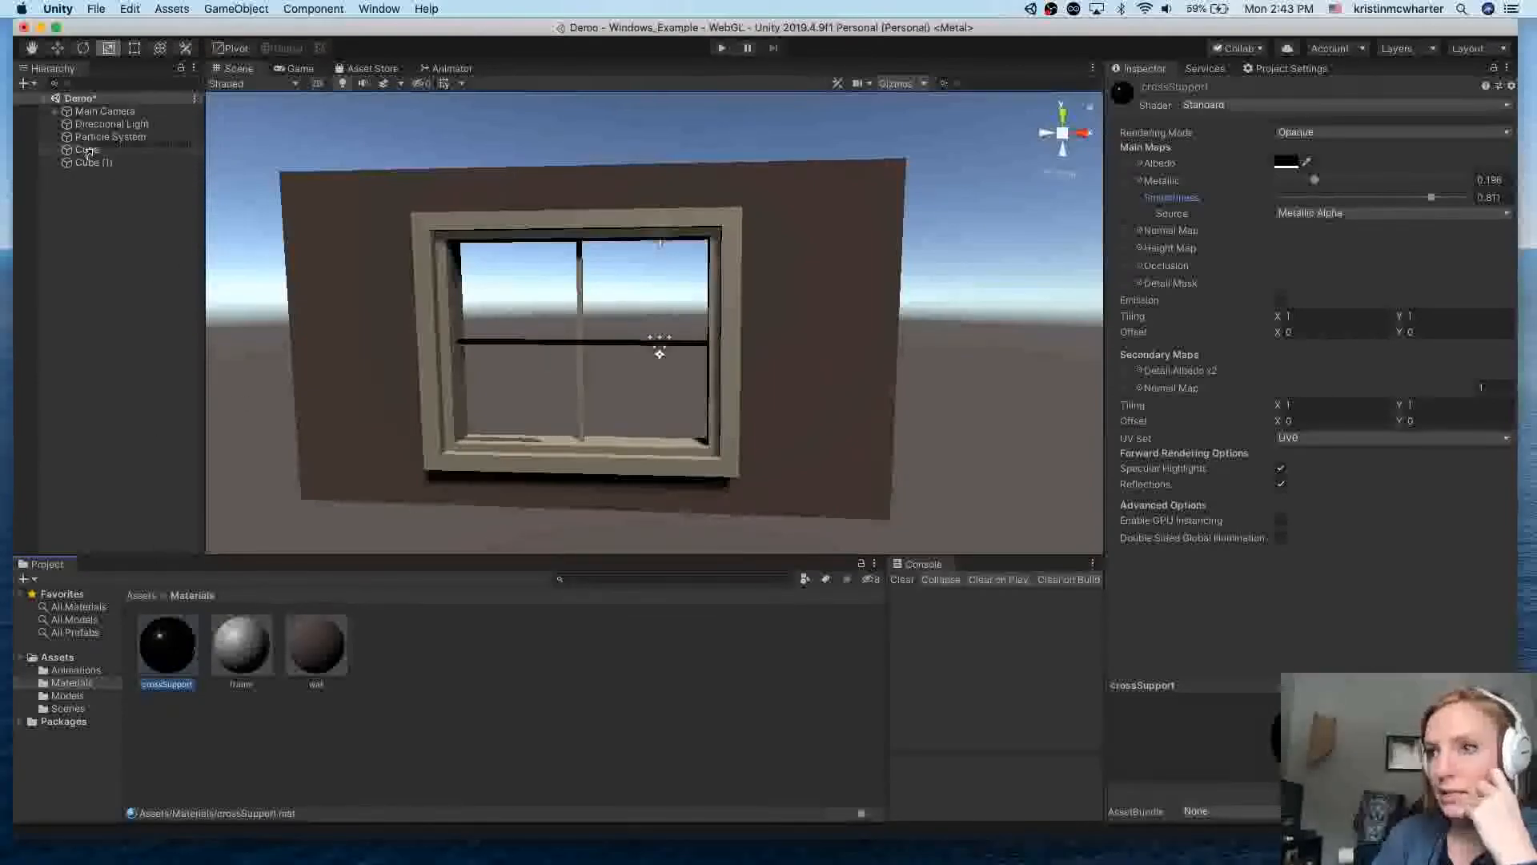
pyautogui.moveTo(88, 152); pyautogui.dragTo(88, 153)
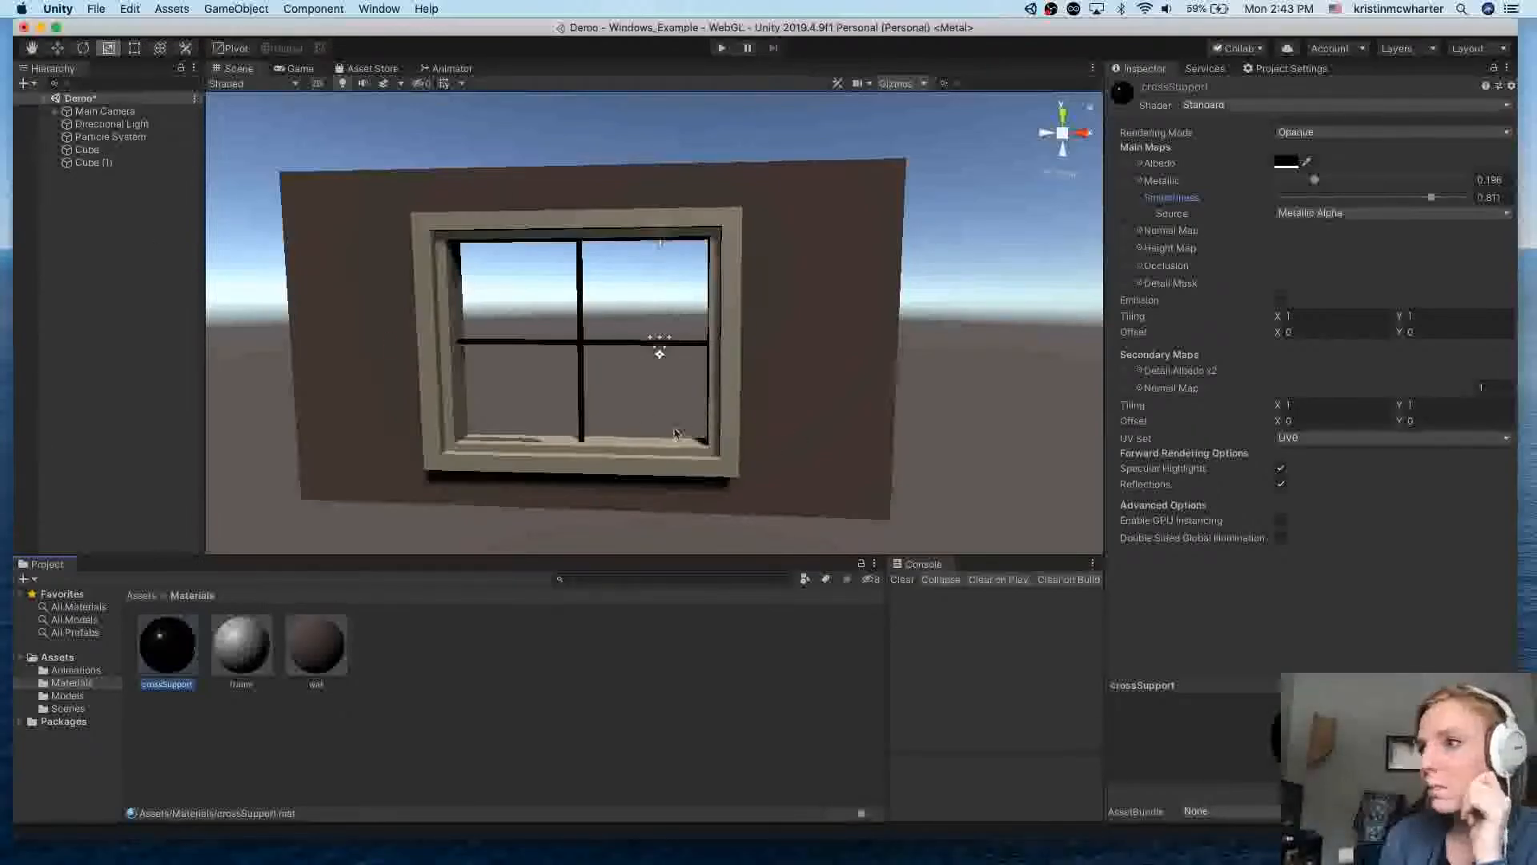
# Step: Change the crossSupport material to a metallic value of 0.175 and a bright red albedo (FF2400)
pyautogui.click(615, 347)
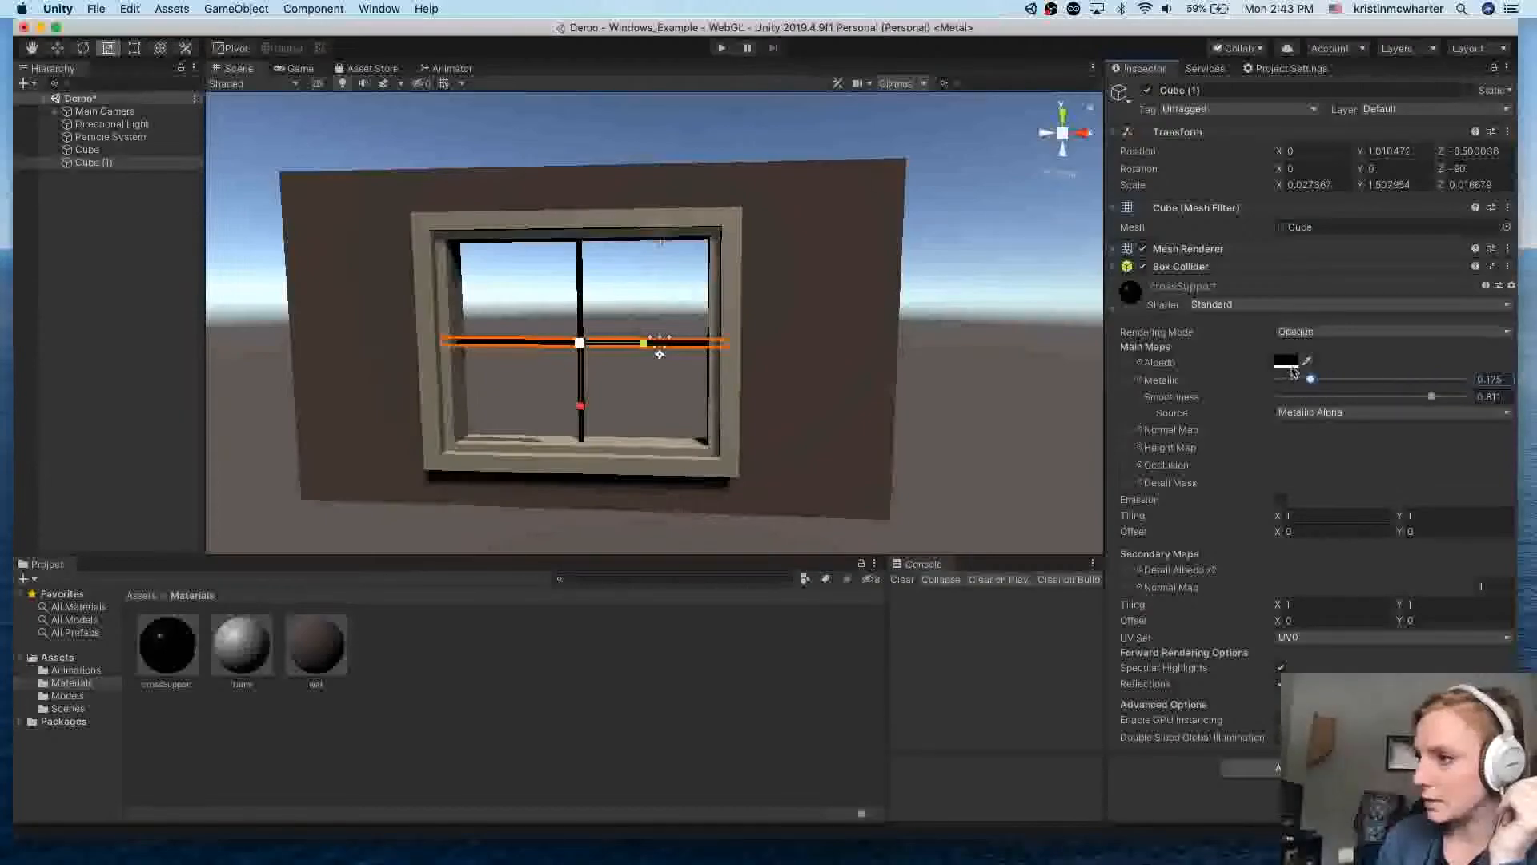
pyautogui.click(1286, 362)
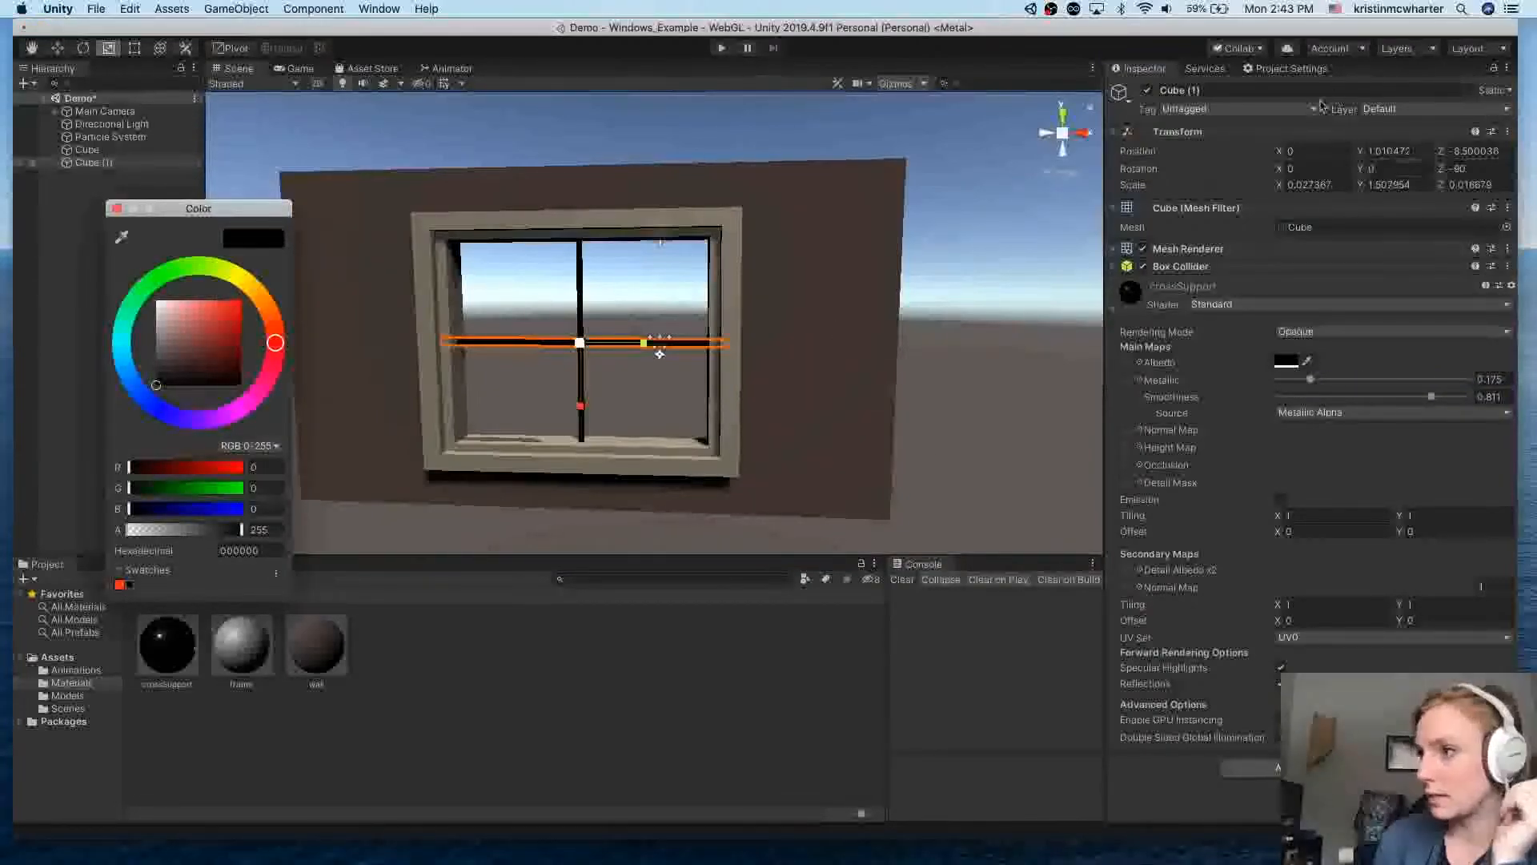
pyautogui.moveTo(209, 316)
pyautogui.mouseDown()
pyautogui.moveTo(256, 289)
pyautogui.moveTo(225, 272)
pyautogui.moveTo(268, 303)
pyautogui.moveTo(264, 376)
pyautogui.moveTo(273, 333)
pyautogui.mouseUp()
pyautogui.click(254, 289)
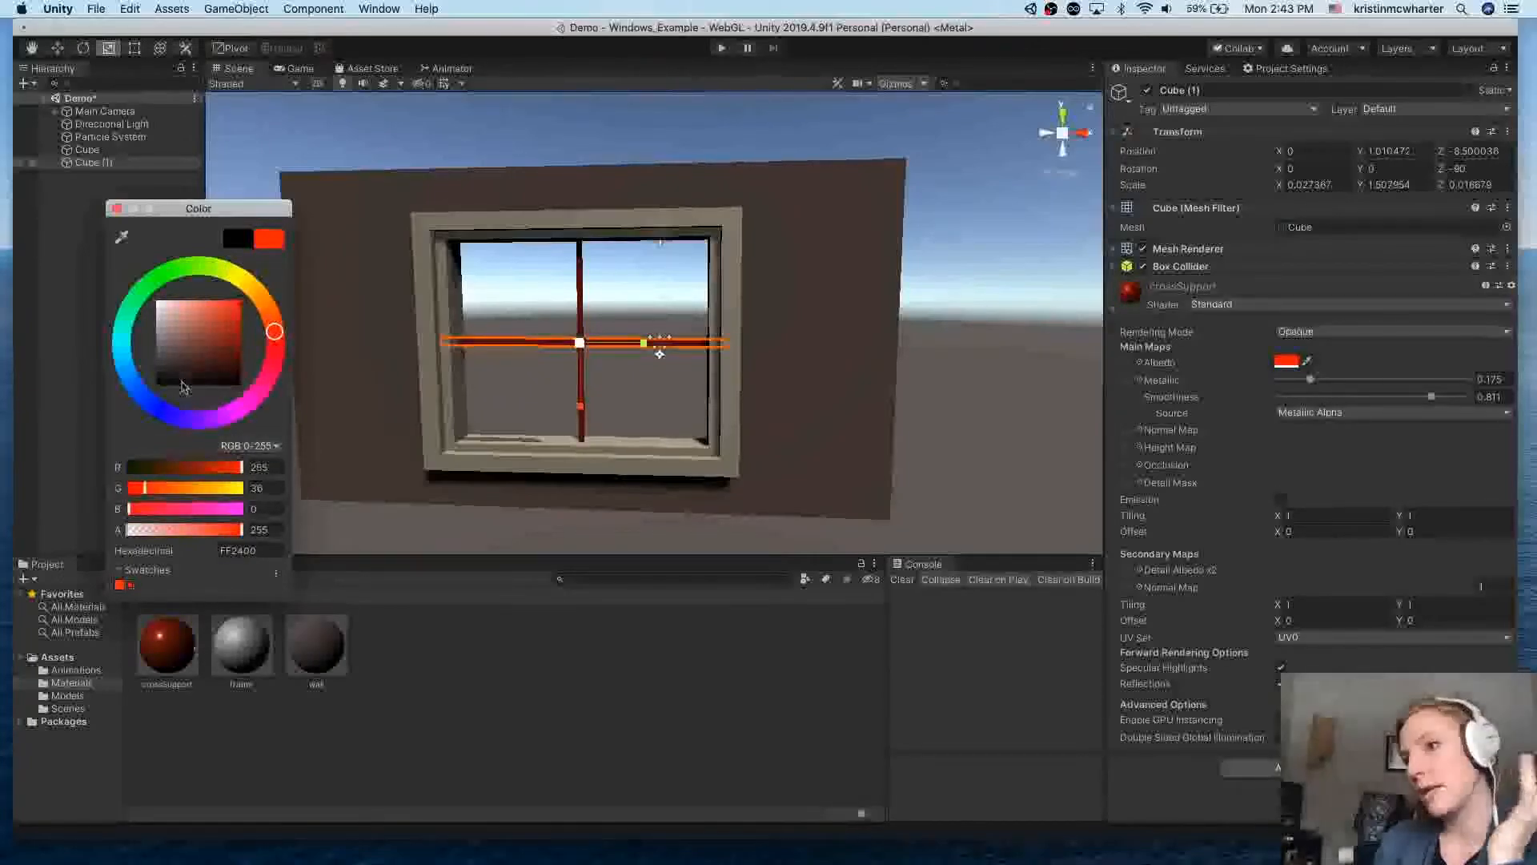
pyautogui.click(116, 209)
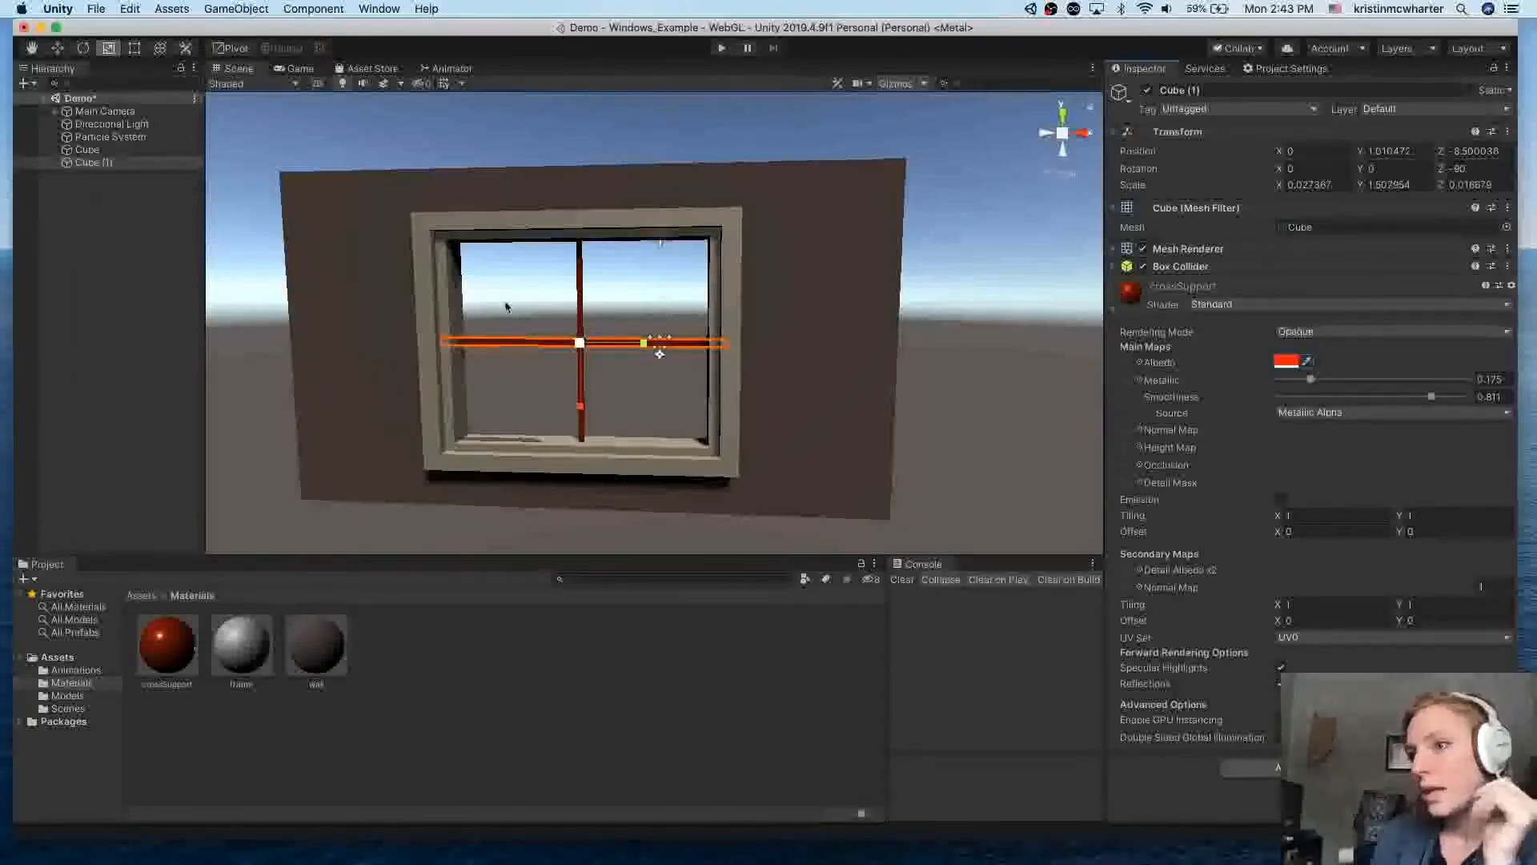
# Step: Examine the material settings of the wall in the window model
pyautogui.click(449, 268)
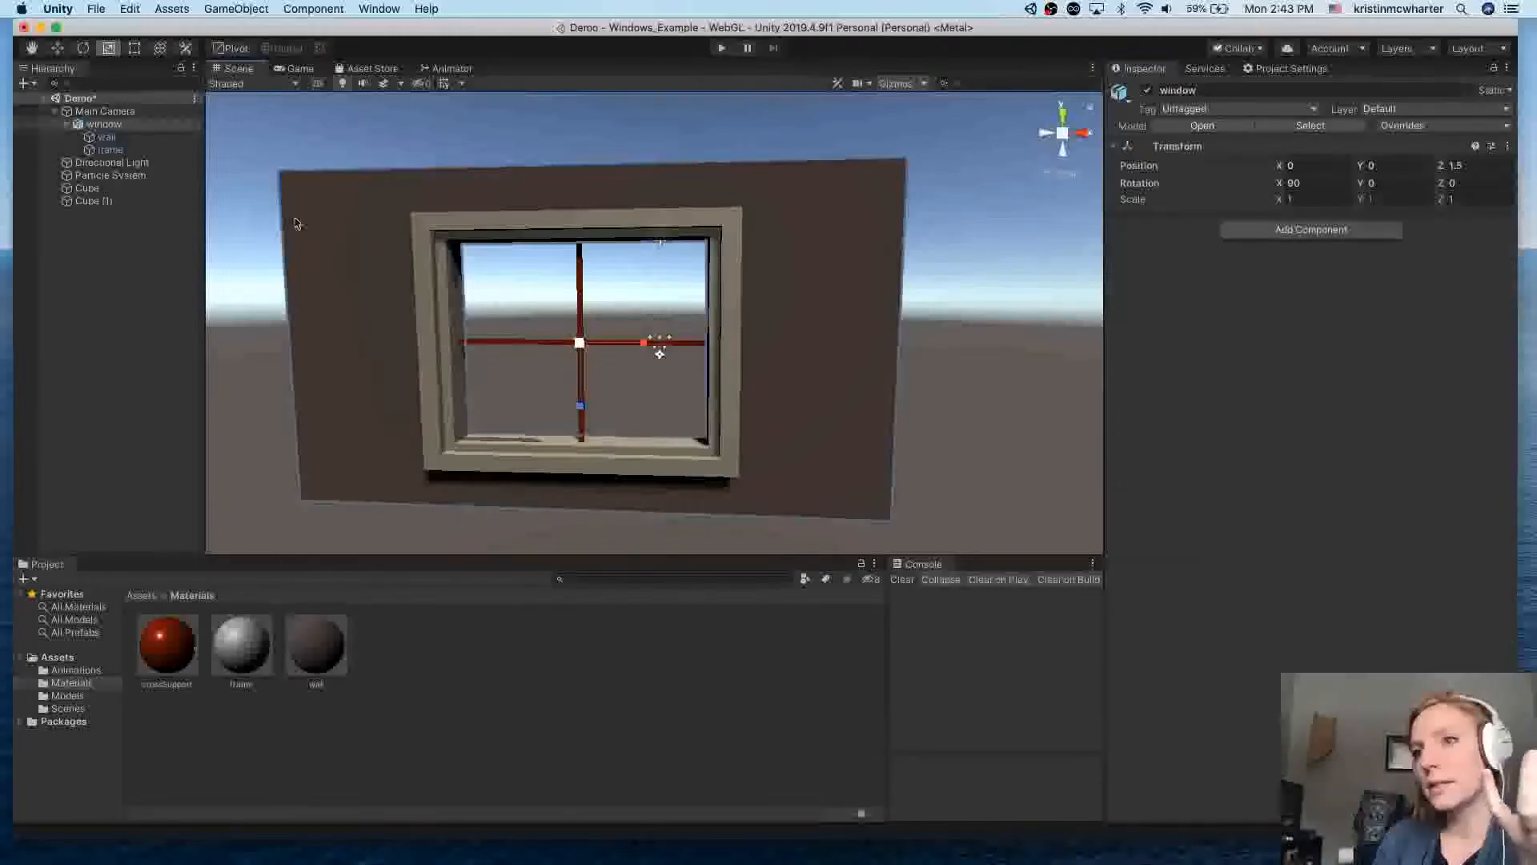
pyautogui.click(106, 137)
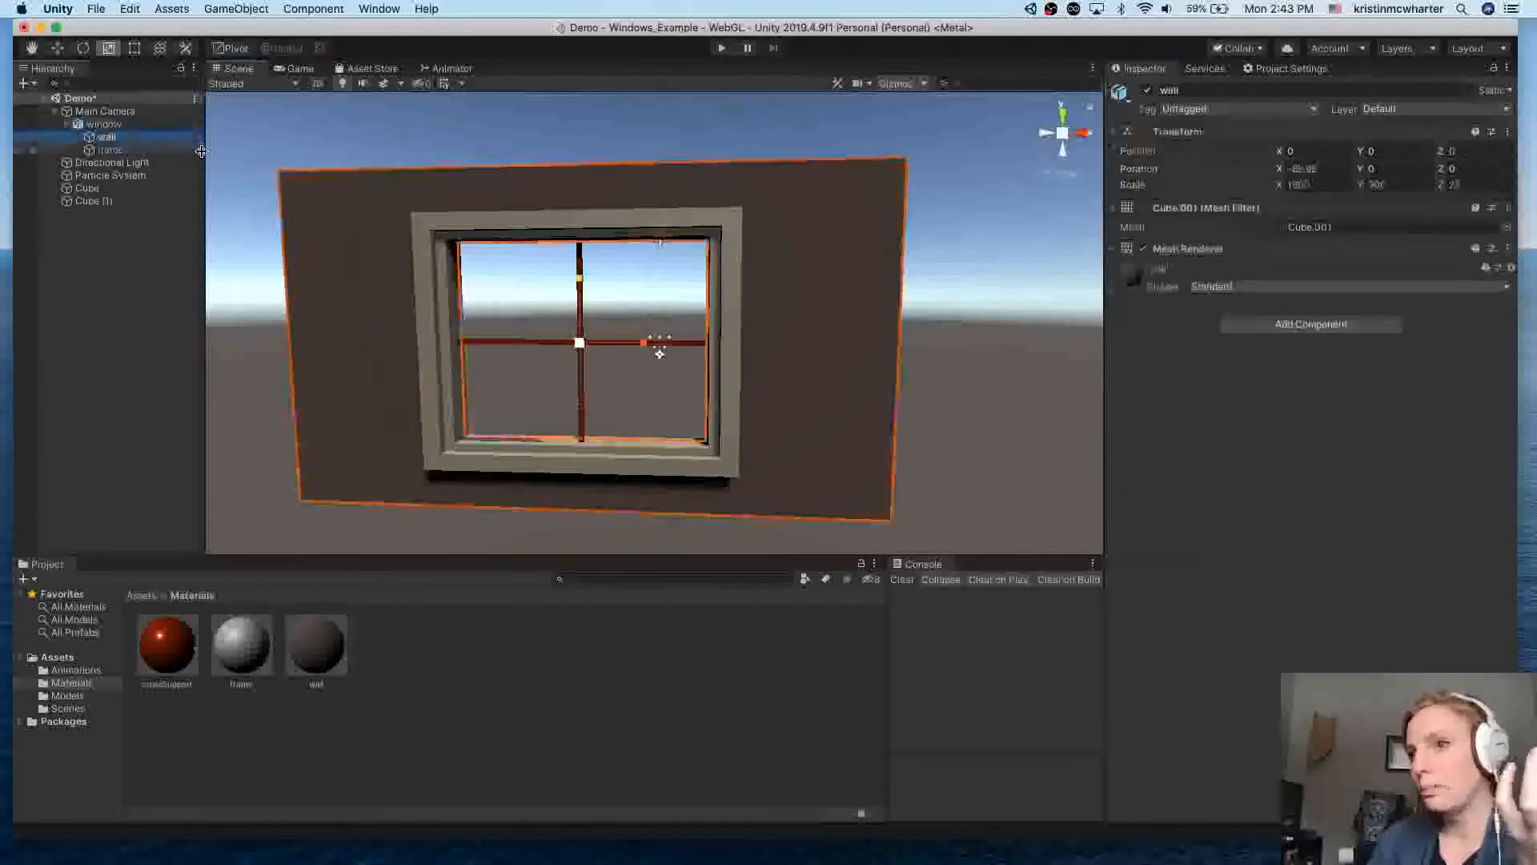
pyautogui.click(1113, 292)
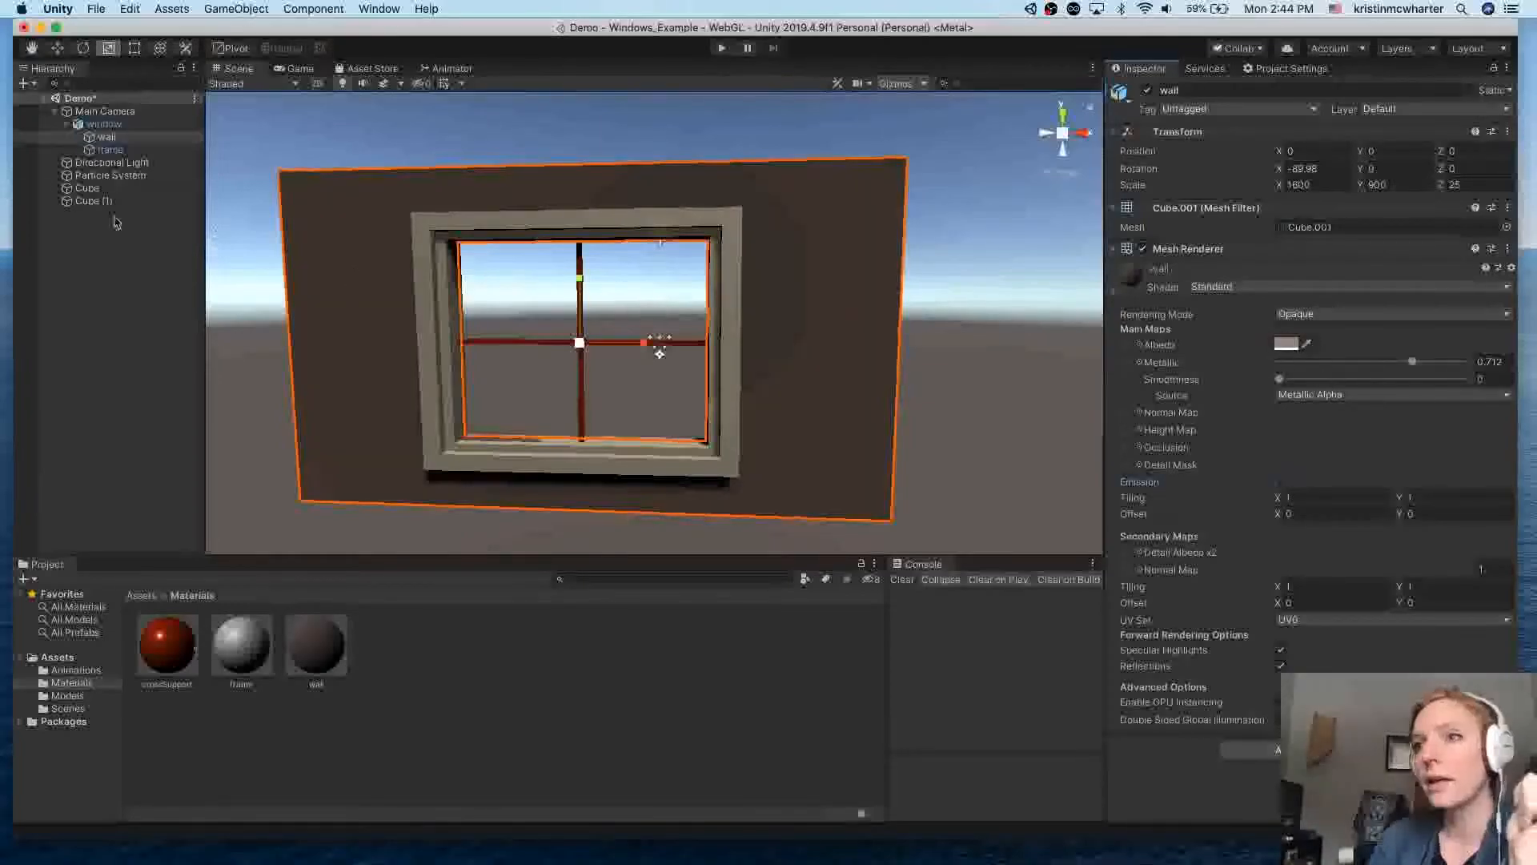
# Step: Change the albedo of the window frame's material to bright cyan
pyautogui.click(588, 344)
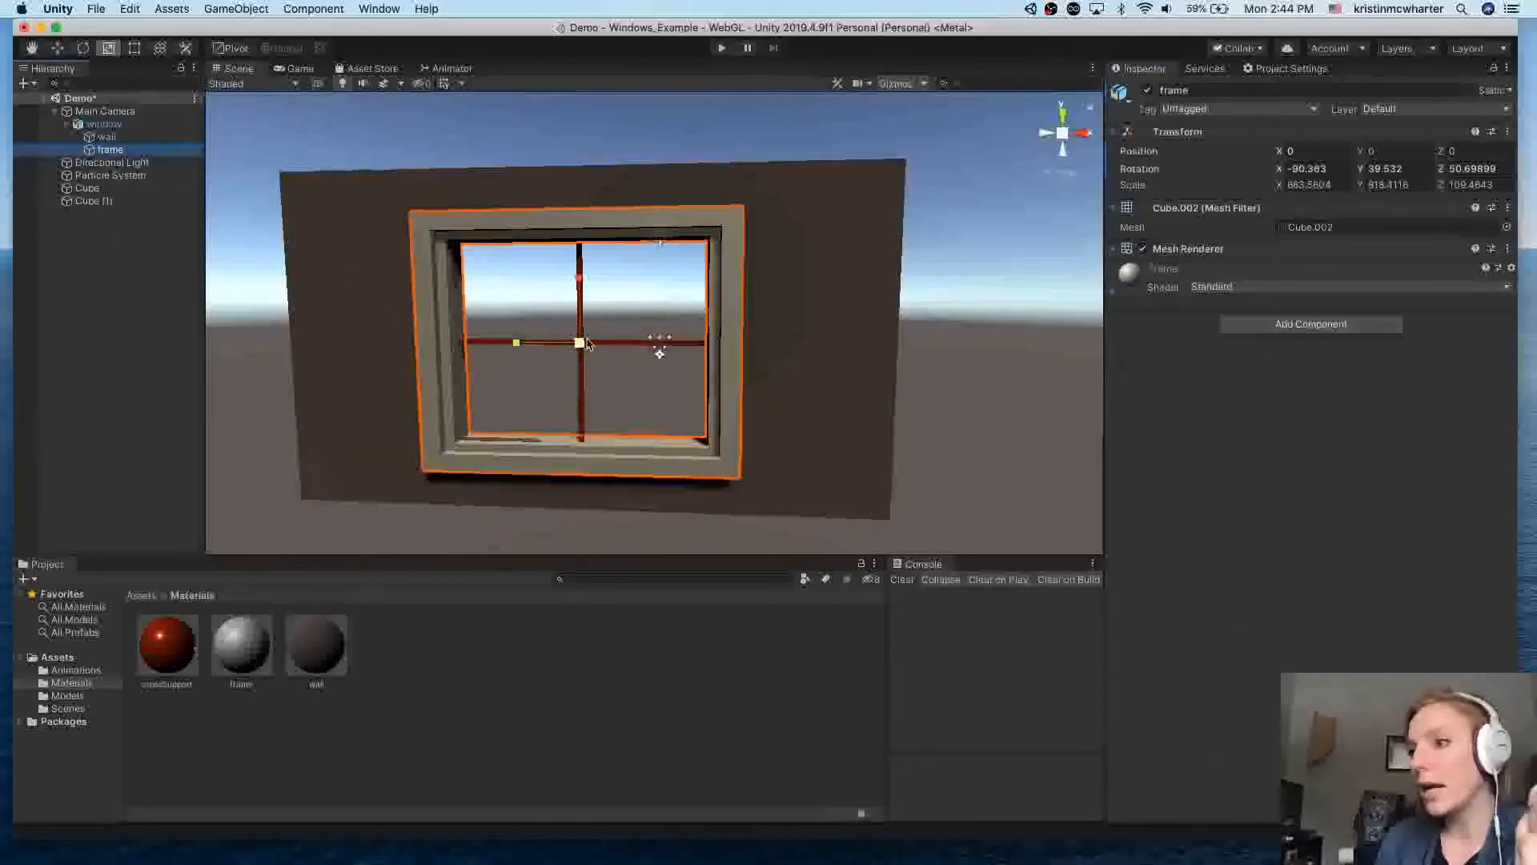
pyautogui.click(241, 644)
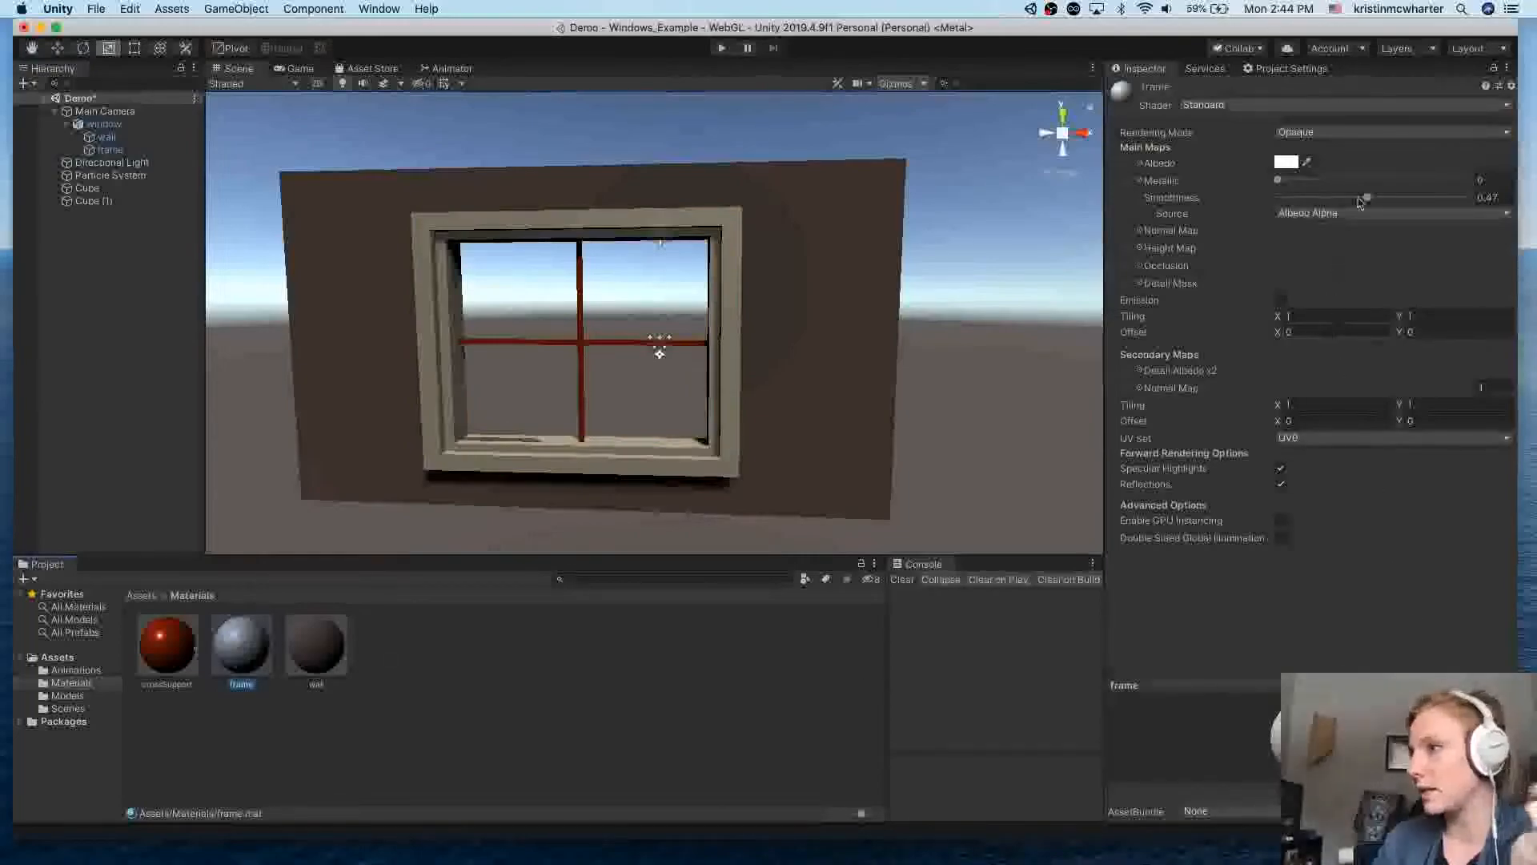
pyautogui.click(1286, 162)
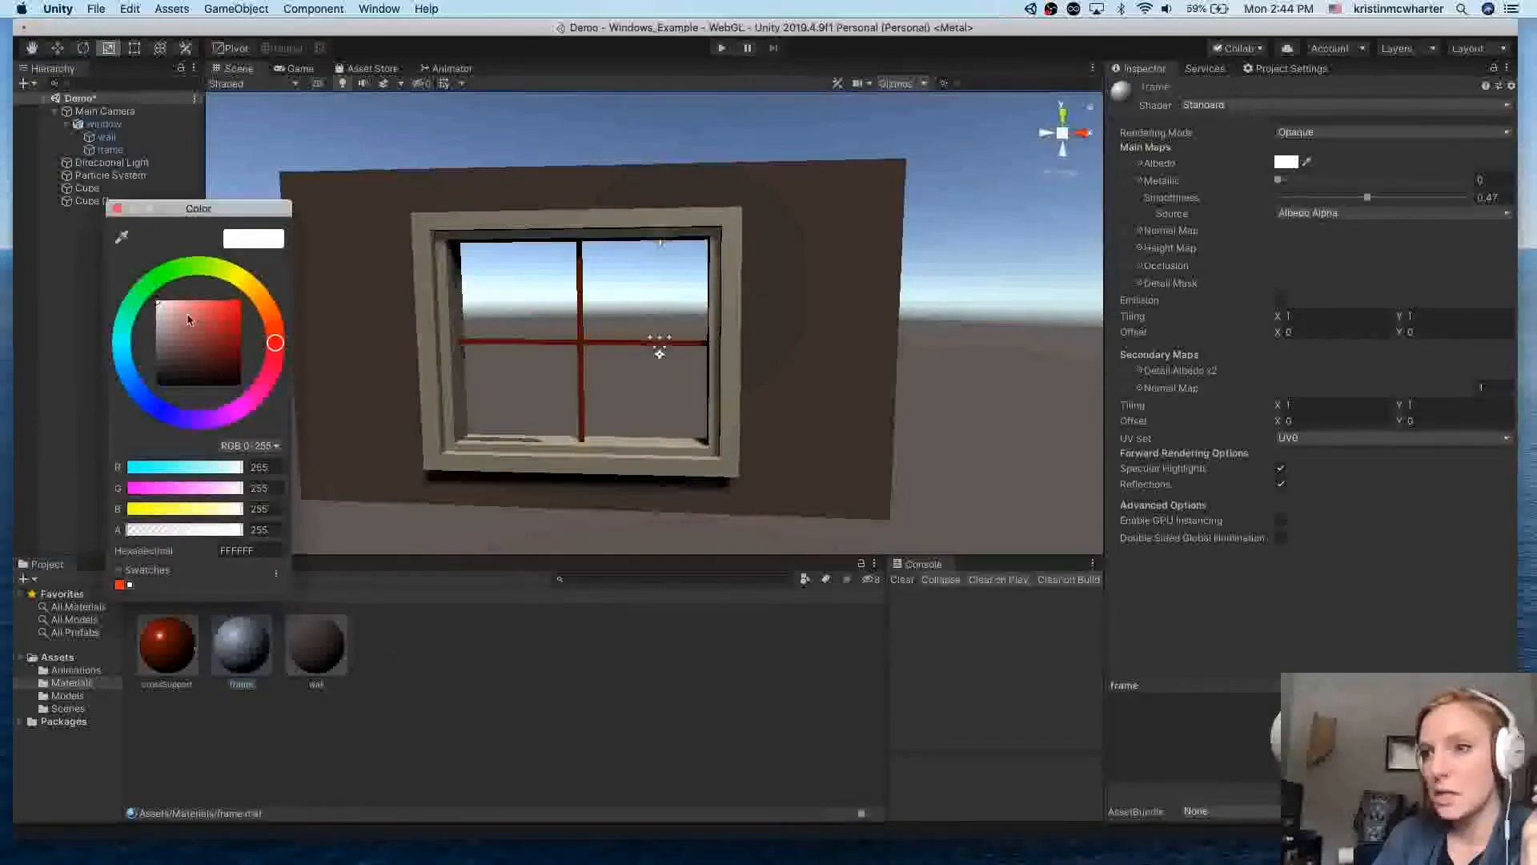
pyautogui.click(121, 342)
pyautogui.moveTo(183, 326); pyautogui.dragTo(250, 292)
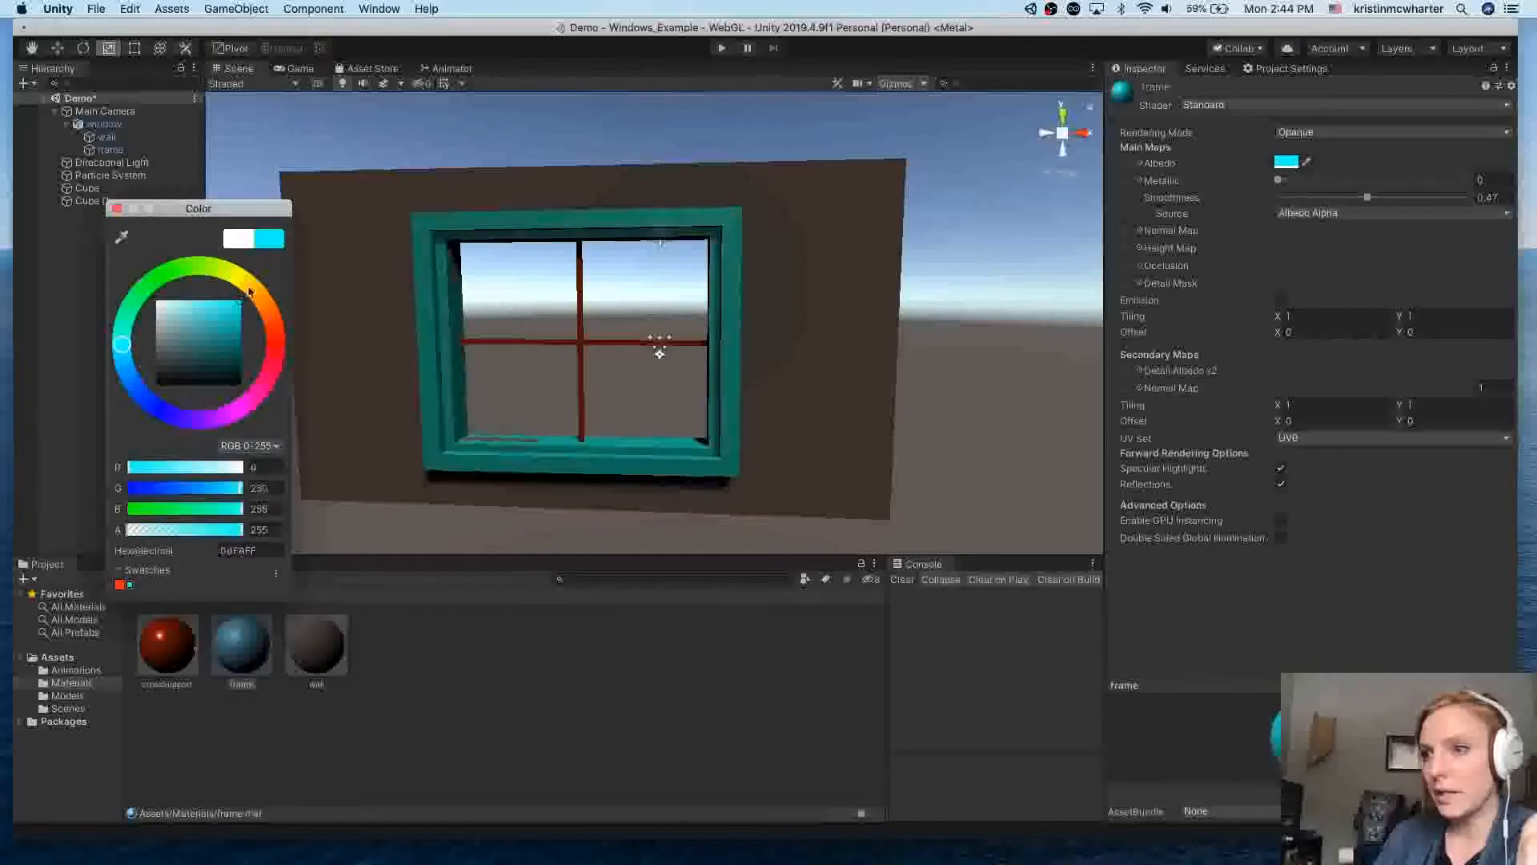
pyautogui.click(117, 208)
# Step: Inspect the recoloured window up close and in the Game view, and return to the Scene view
pyautogui.scroll(3, 743, 361)
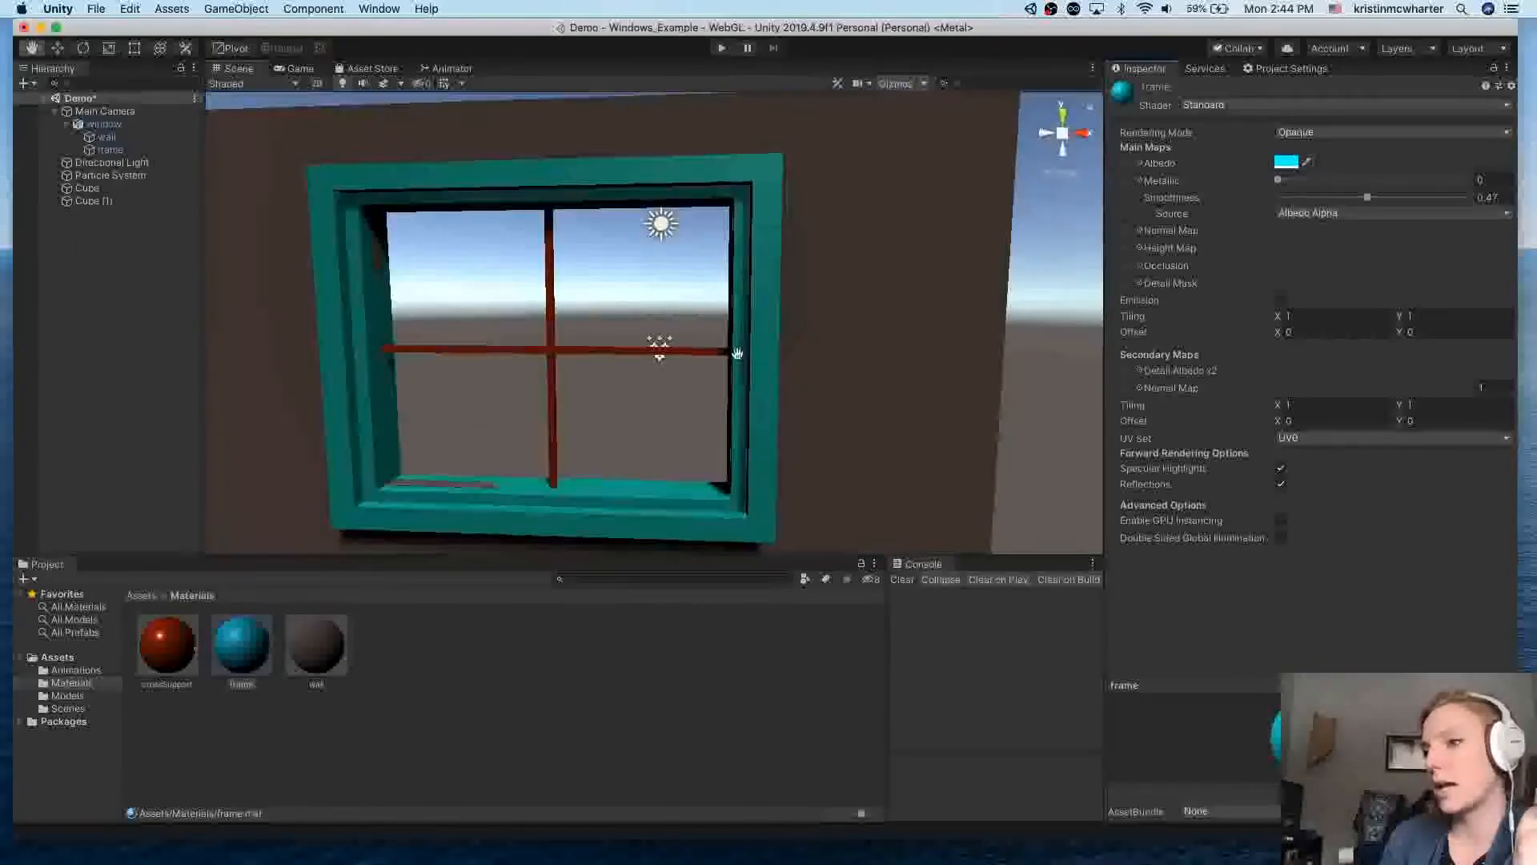
pyautogui.scroll(-5, 743, 362)
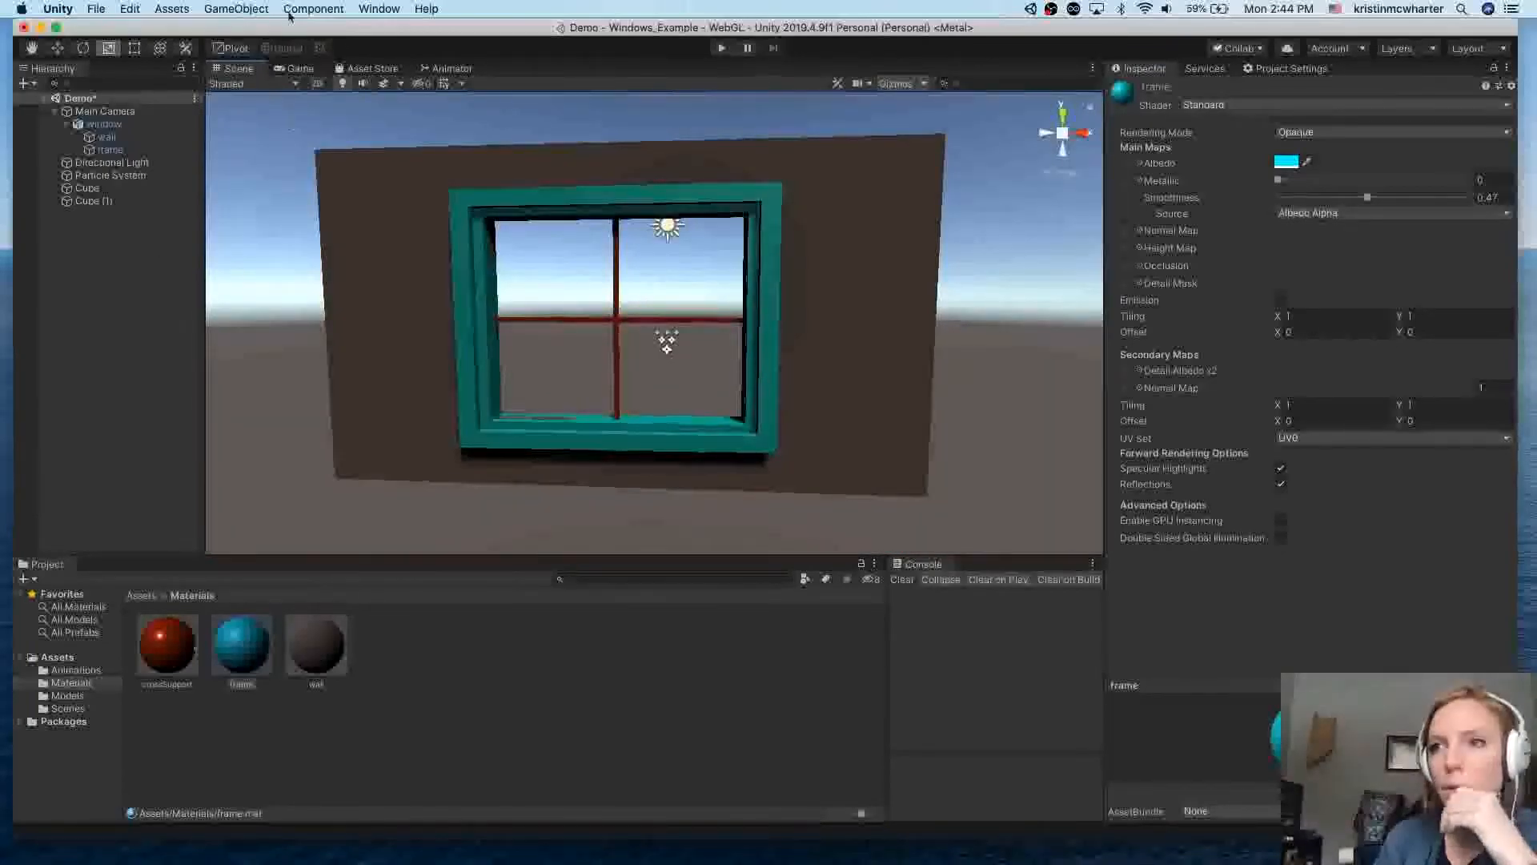
pyautogui.click(300, 69)
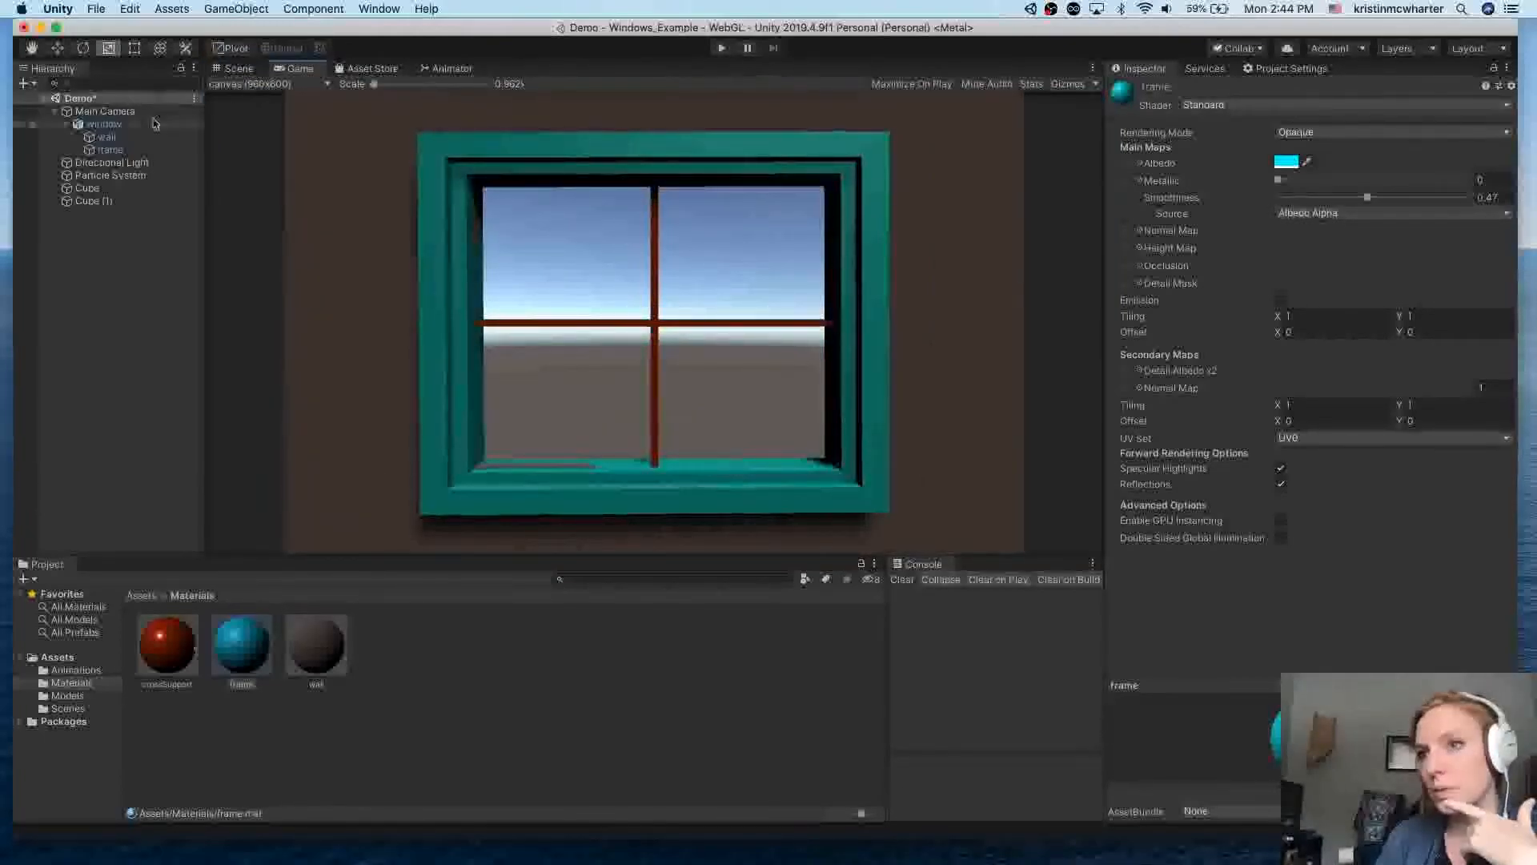
pyautogui.click(92, 202)
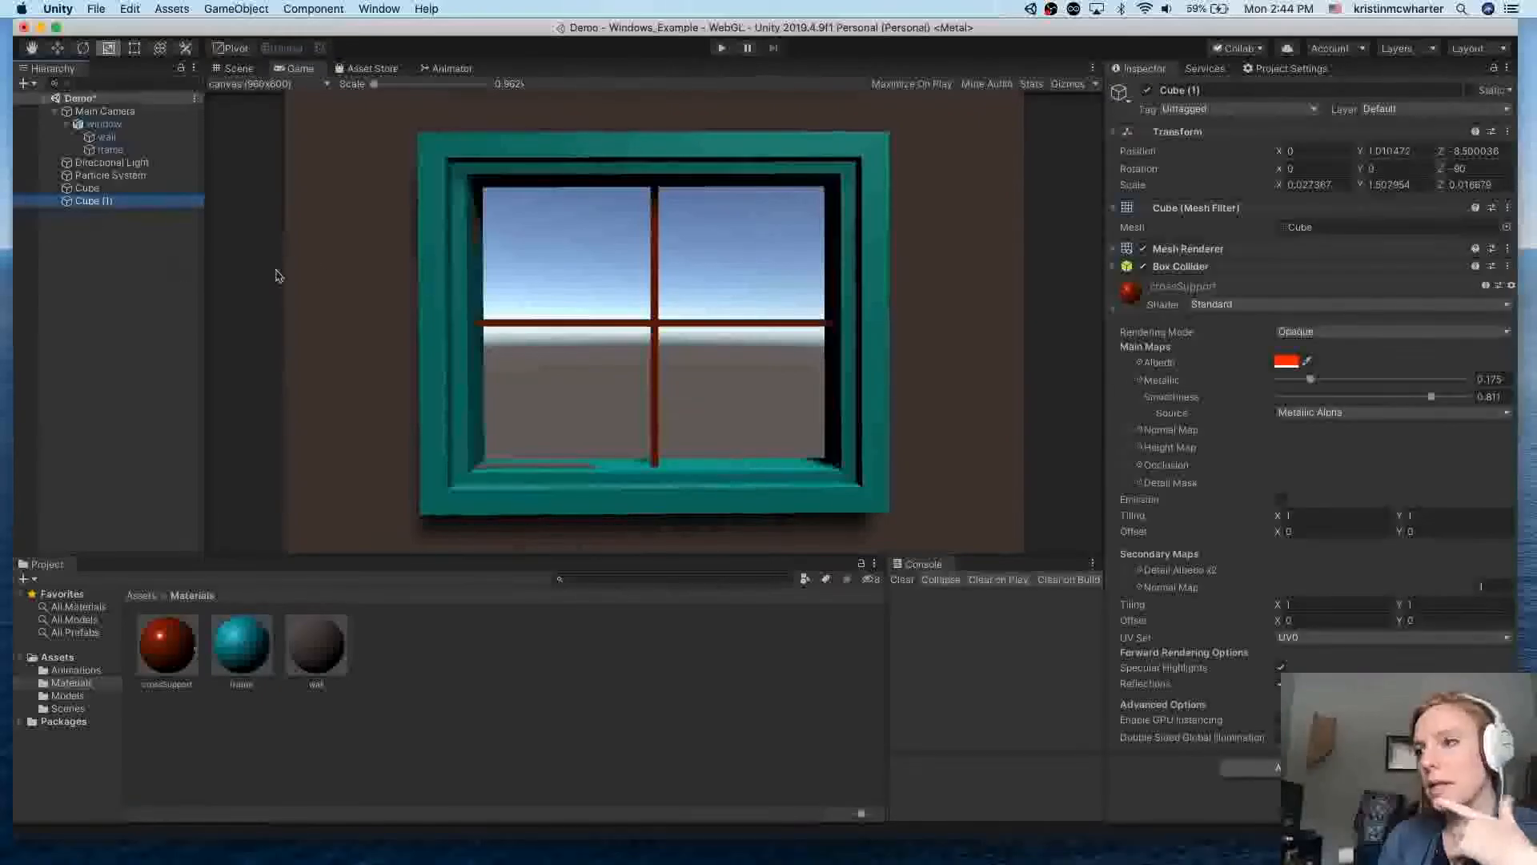
pyautogui.click(227, 70)
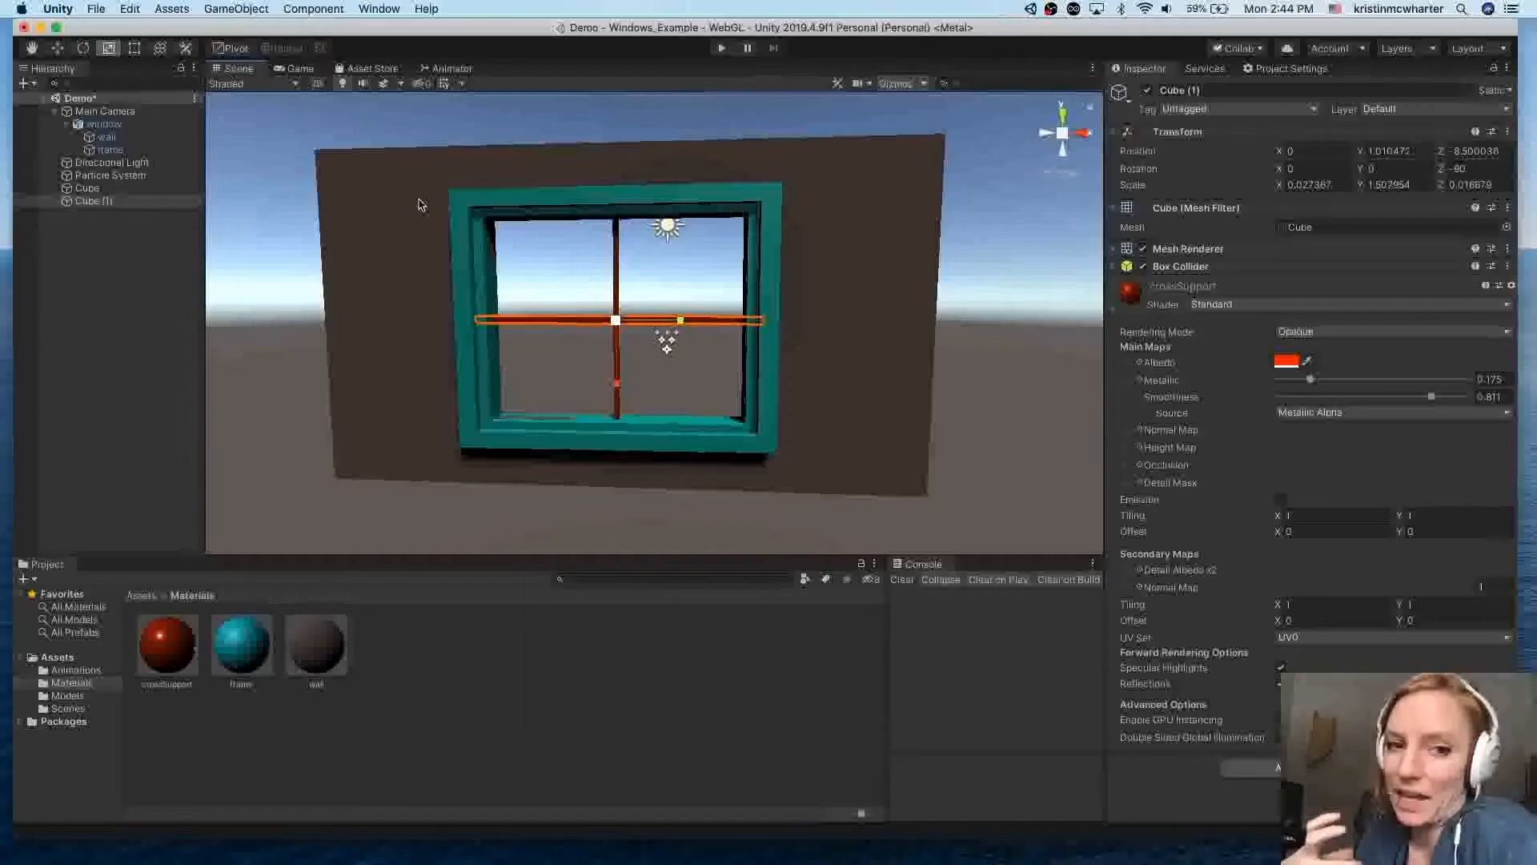
# Step: Add a new cube at the window opening and flatten it to a Z scale of about 0.048
pyautogui.click(83, 204)
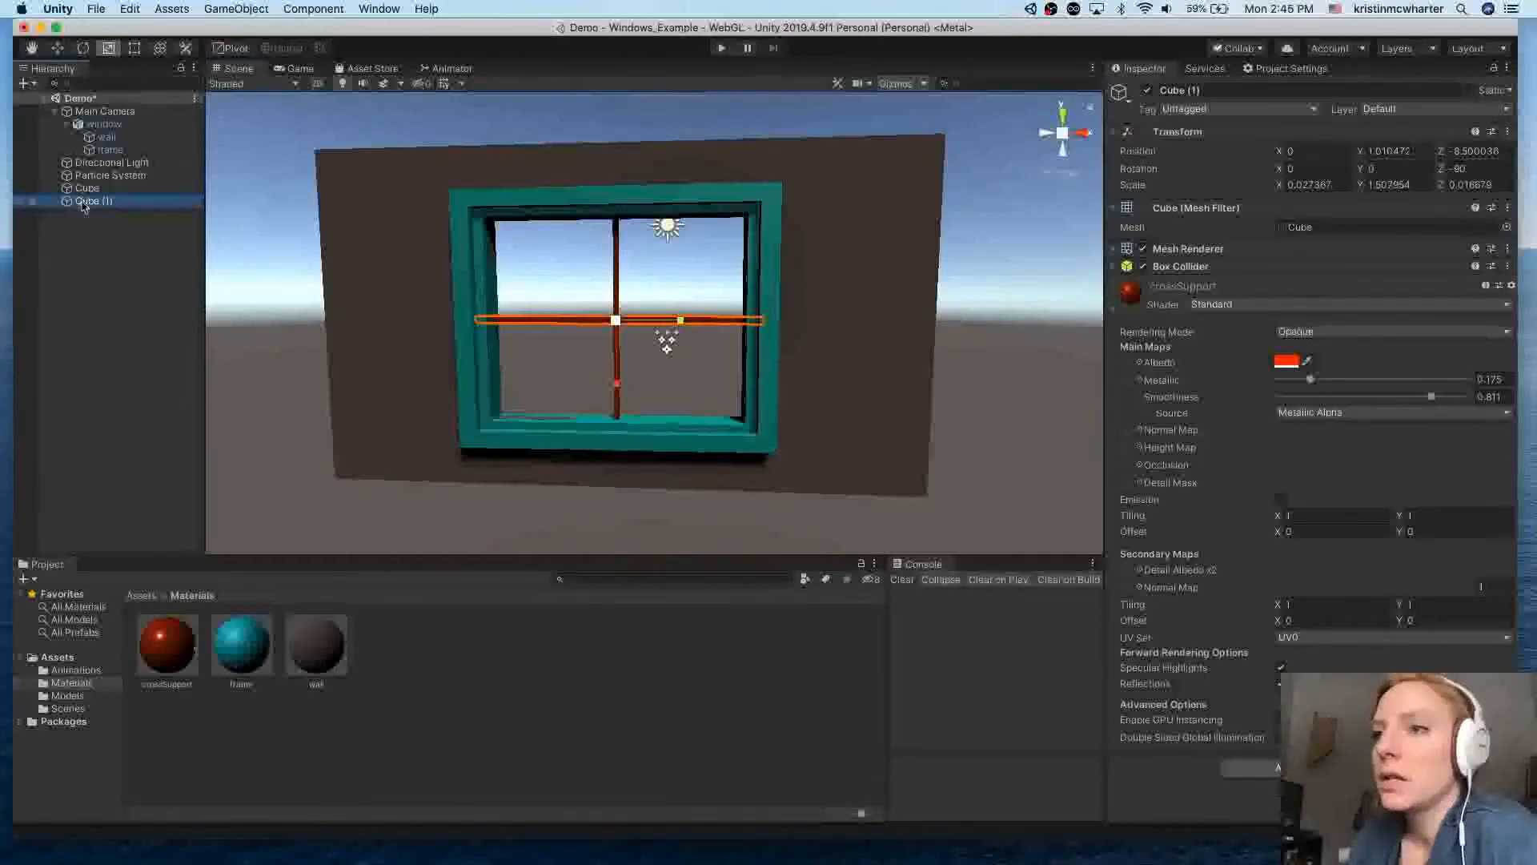
pyautogui.click(83, 217)
pyautogui.rightClick(83, 227)
pyautogui.moveTo(141, 392)
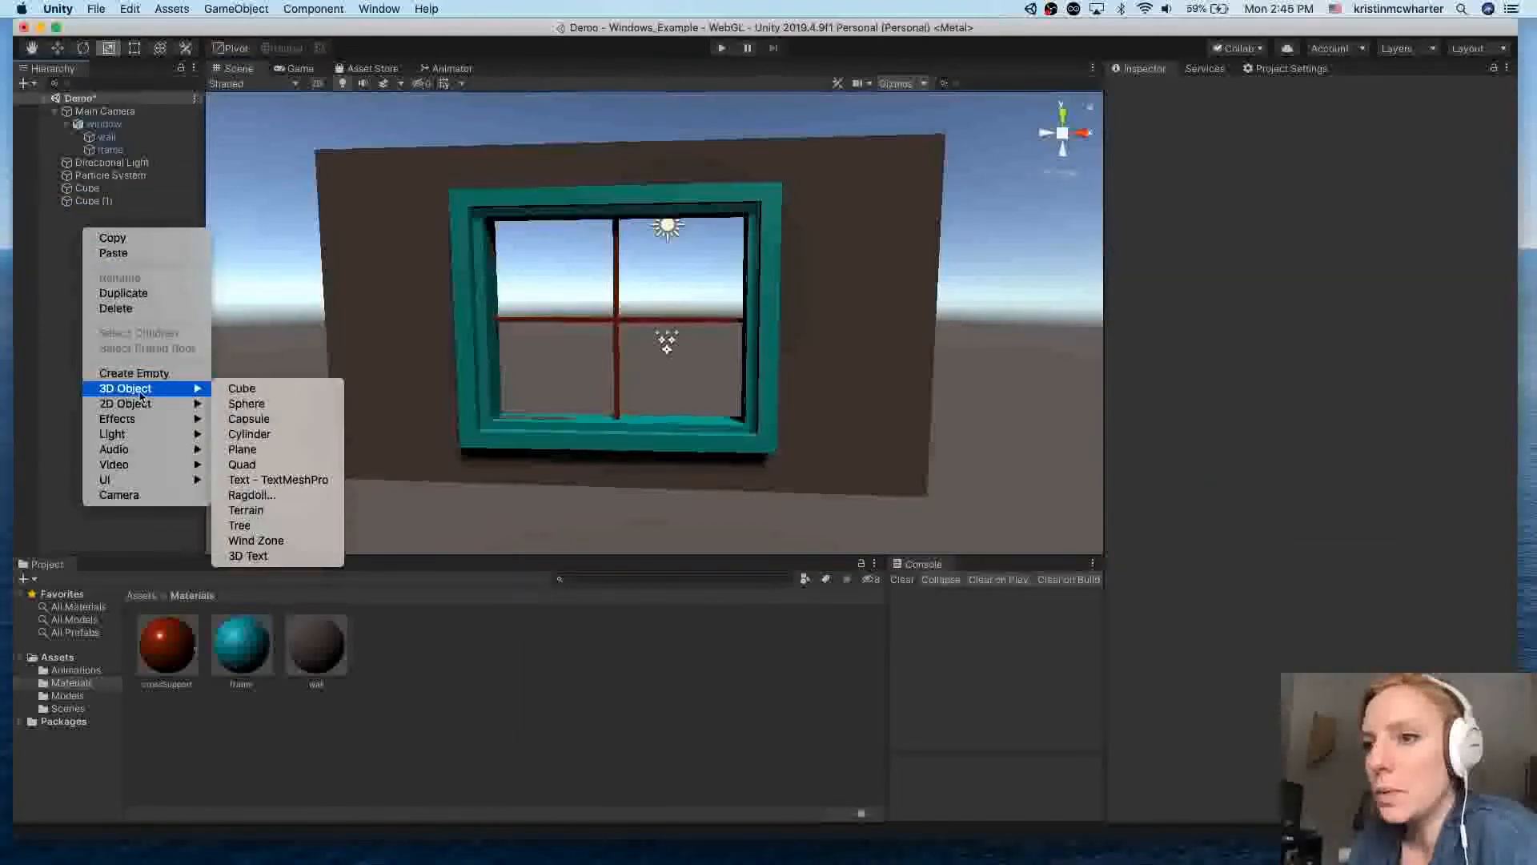
pyautogui.click(280, 389)
pyautogui.moveTo(837, 422); pyautogui.dragTo(761, 425, button='middle')
pyautogui.moveTo(761, 425); pyautogui.dragTo(622, 473, button='right')
pyautogui.moveTo(728, 262); pyautogui.dragTo(707, 265)
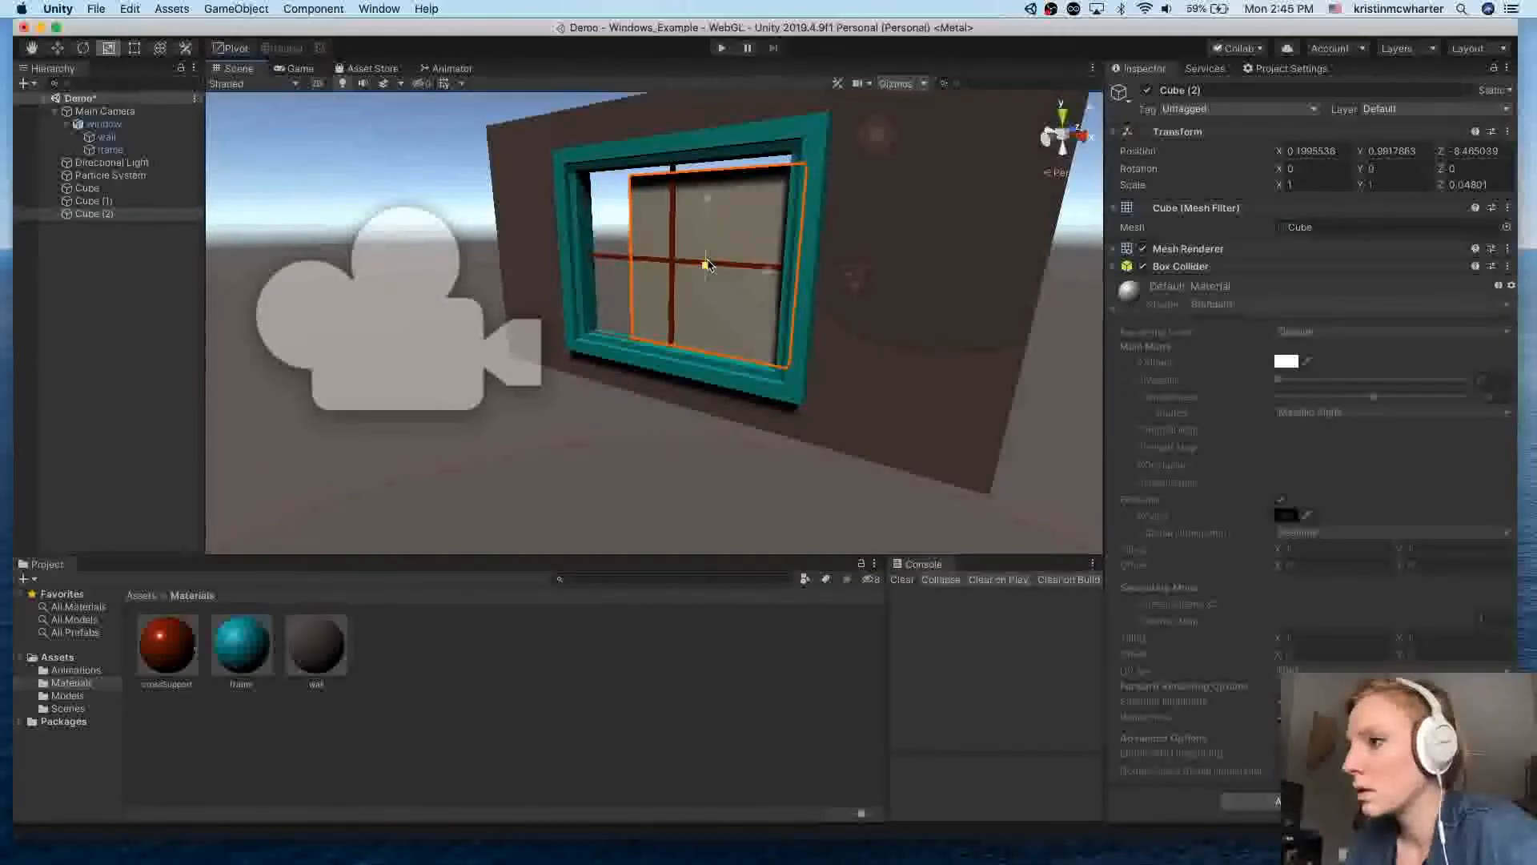
# Step: Stretch the flattened cube to cover the window opening, with a Y scale of about 1.24, and position it at X -0.011, Z -8.56
pyautogui.moveTo(739, 311); pyautogui.dragTo(687, 294, button='right')
pyautogui.moveTo(640, 257); pyautogui.dragTo(709, 255)
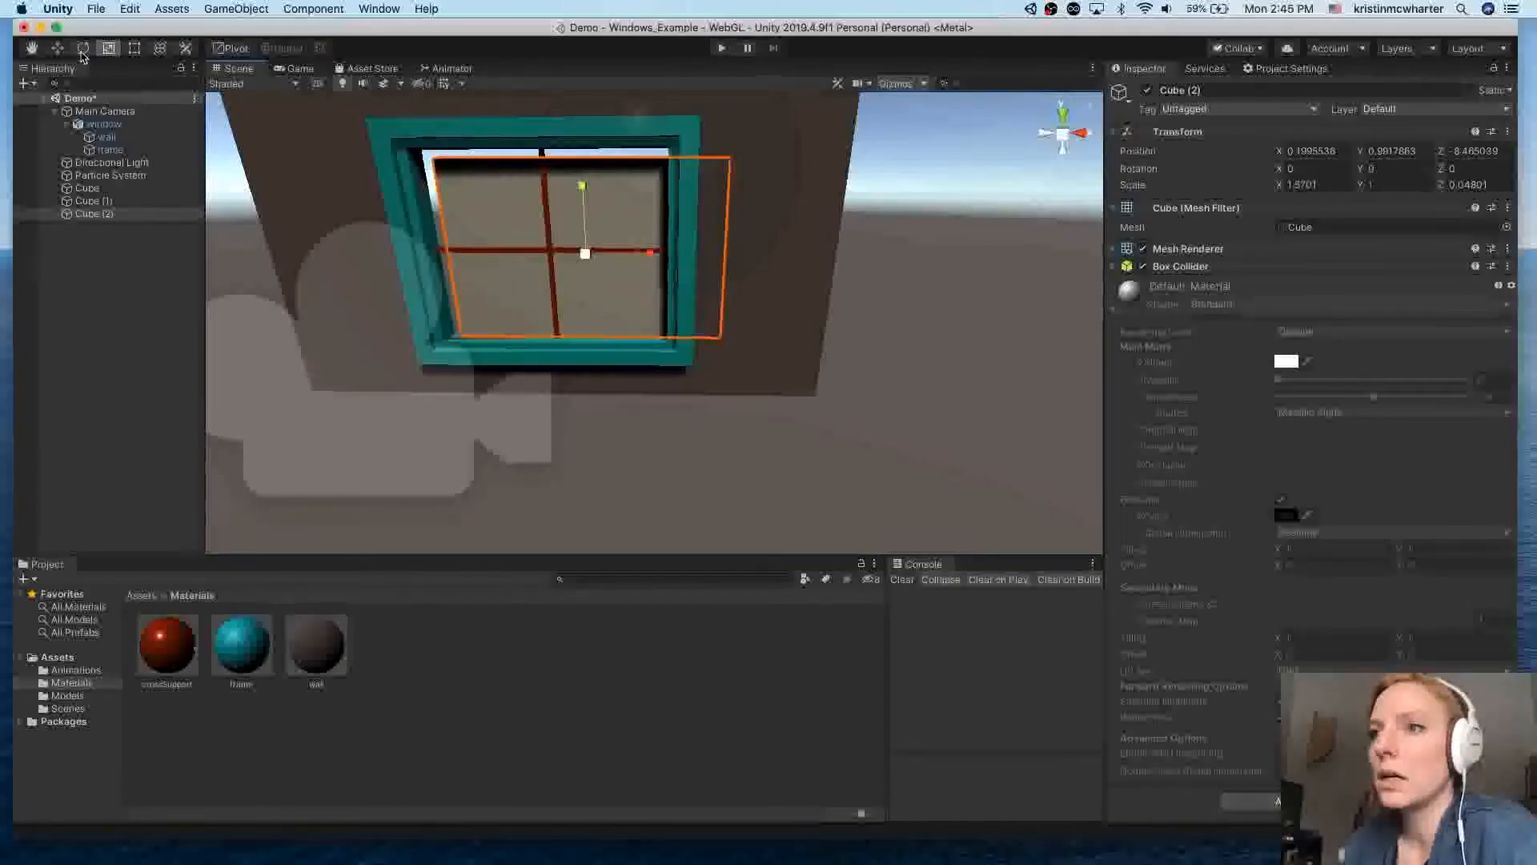
pyautogui.click(57, 50)
pyautogui.moveTo(650, 256); pyautogui.dragTo(609, 255)
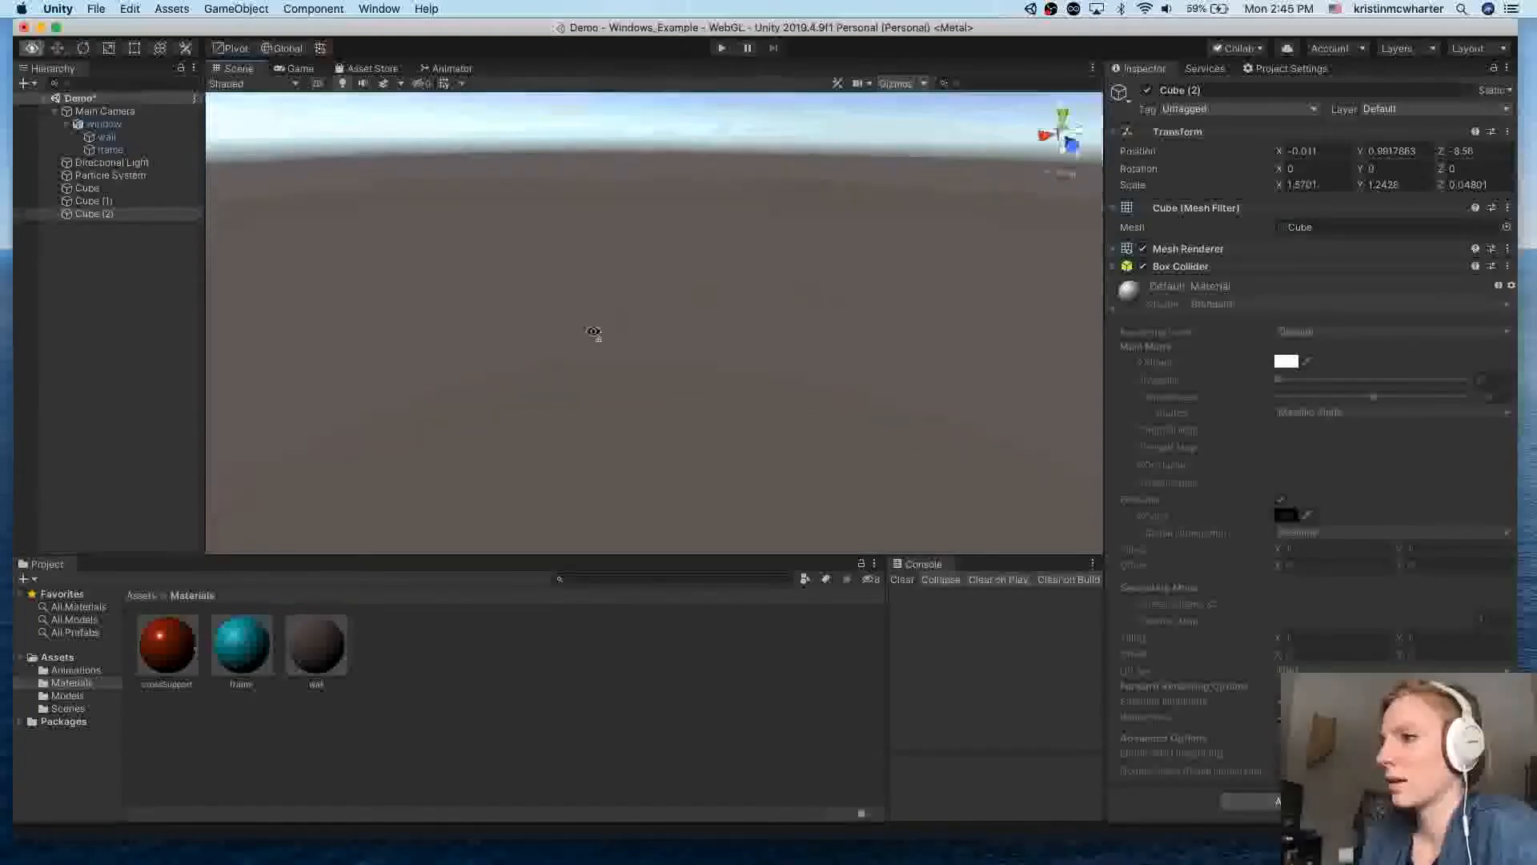
# Step: Rename the flattened cube, Cube (2), as glass
pyautogui.moveTo(594, 336); pyautogui.dragTo(1378, 213, button='right')
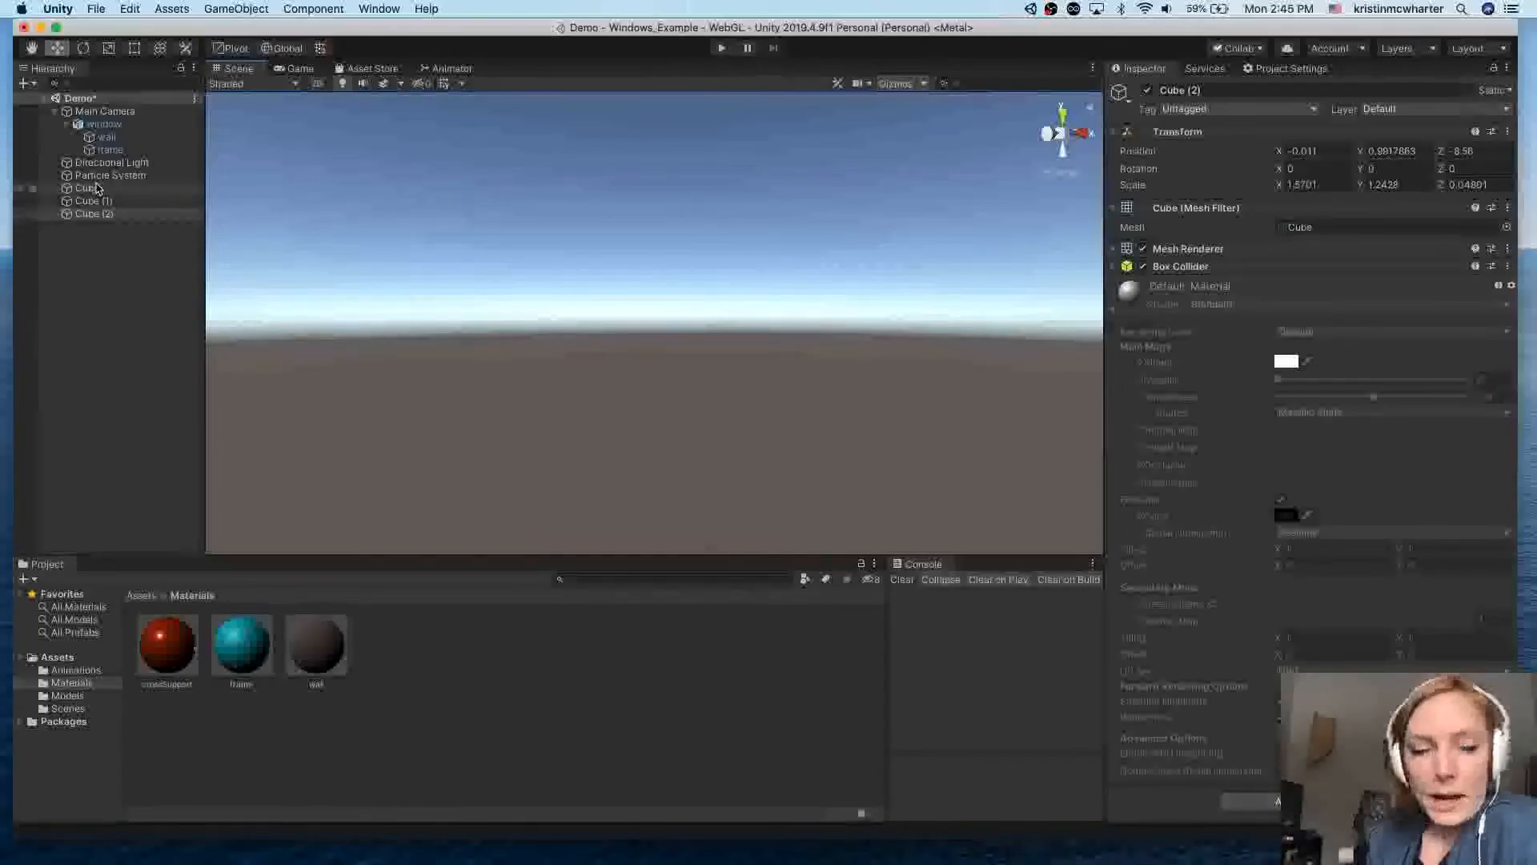
pyautogui.doubleClick(103, 113)
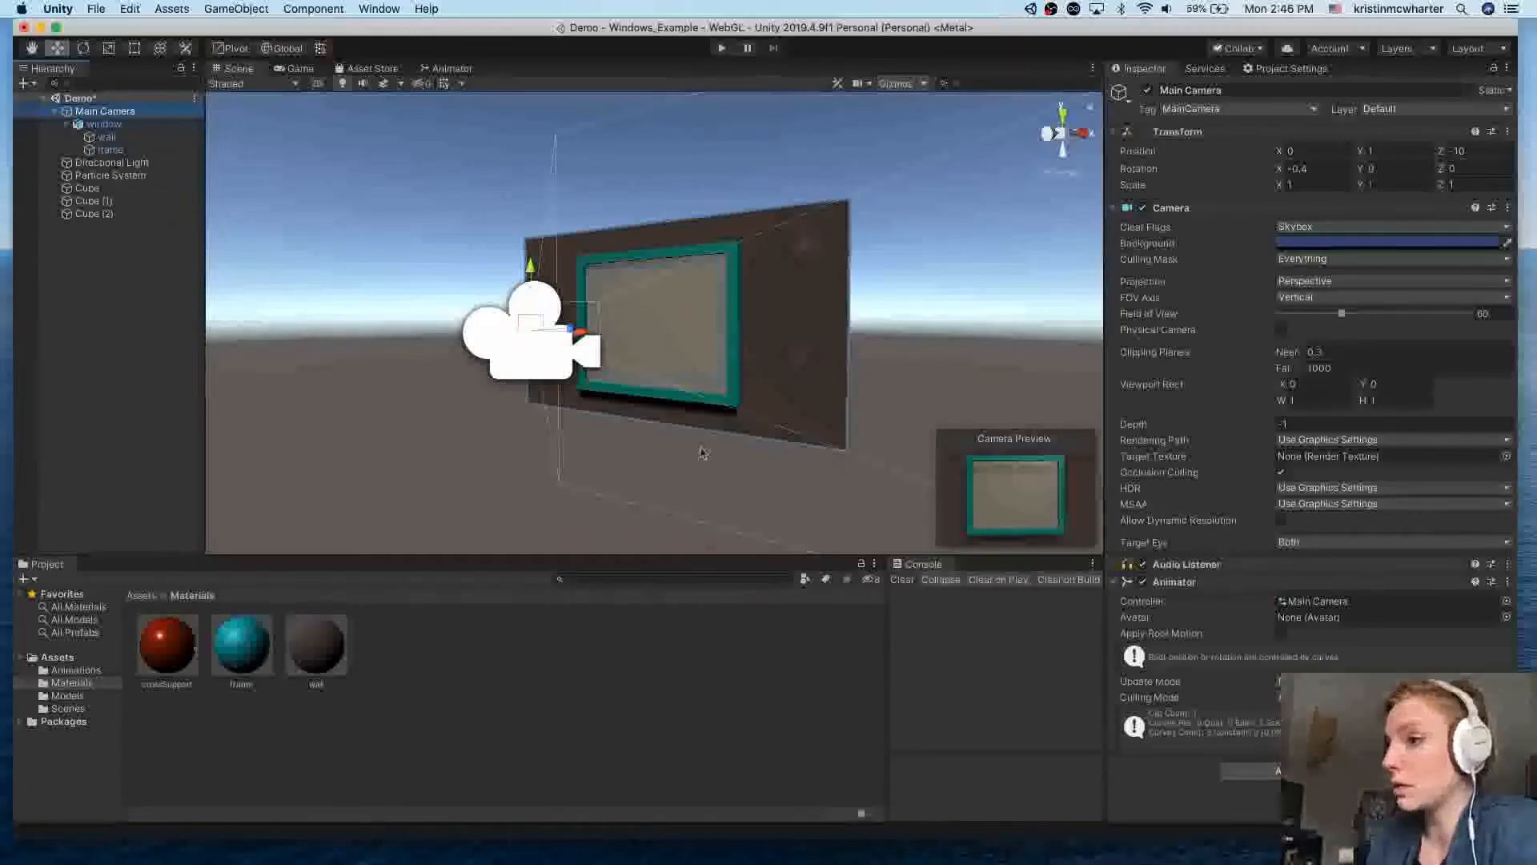
pyautogui.click(104, 215)
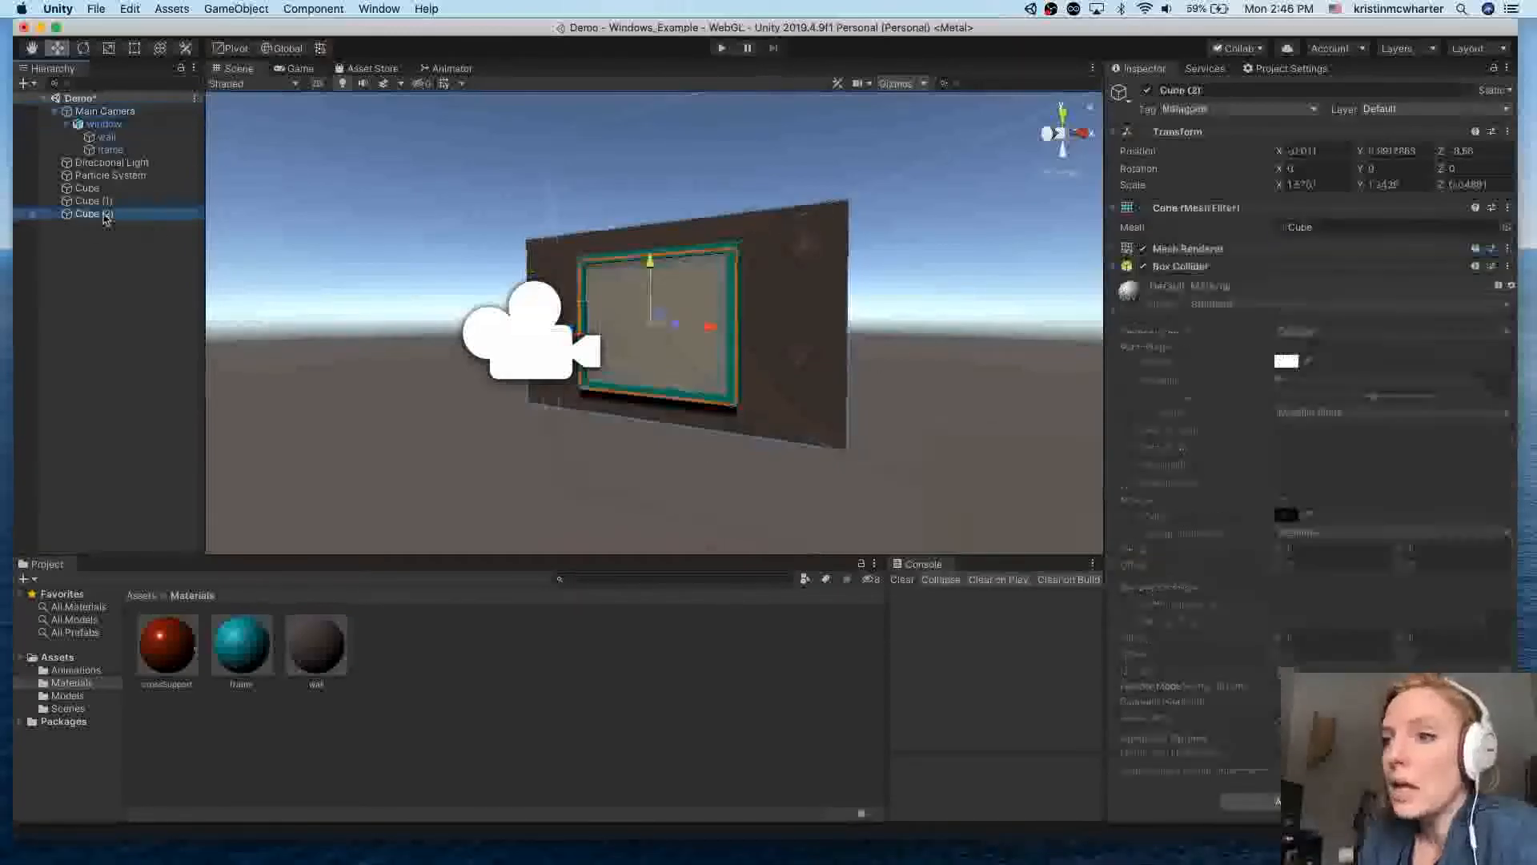
pyautogui.doubleClick(96, 215)
pyautogui.rightClick(102, 217)
pyautogui.press('Escape')
pyautogui.click(101, 215)
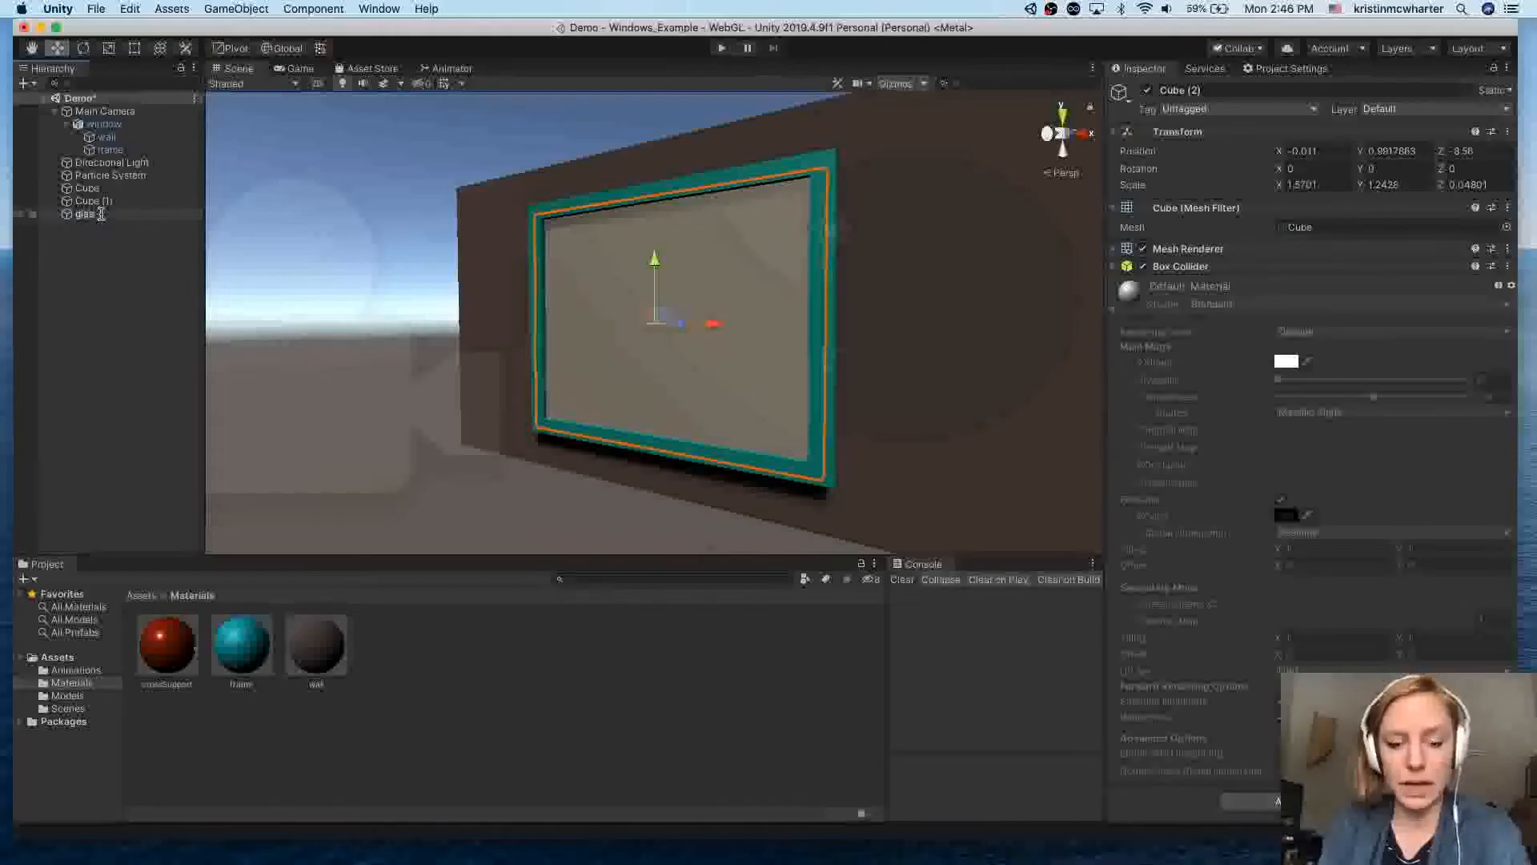
pyautogui.click(91, 297)
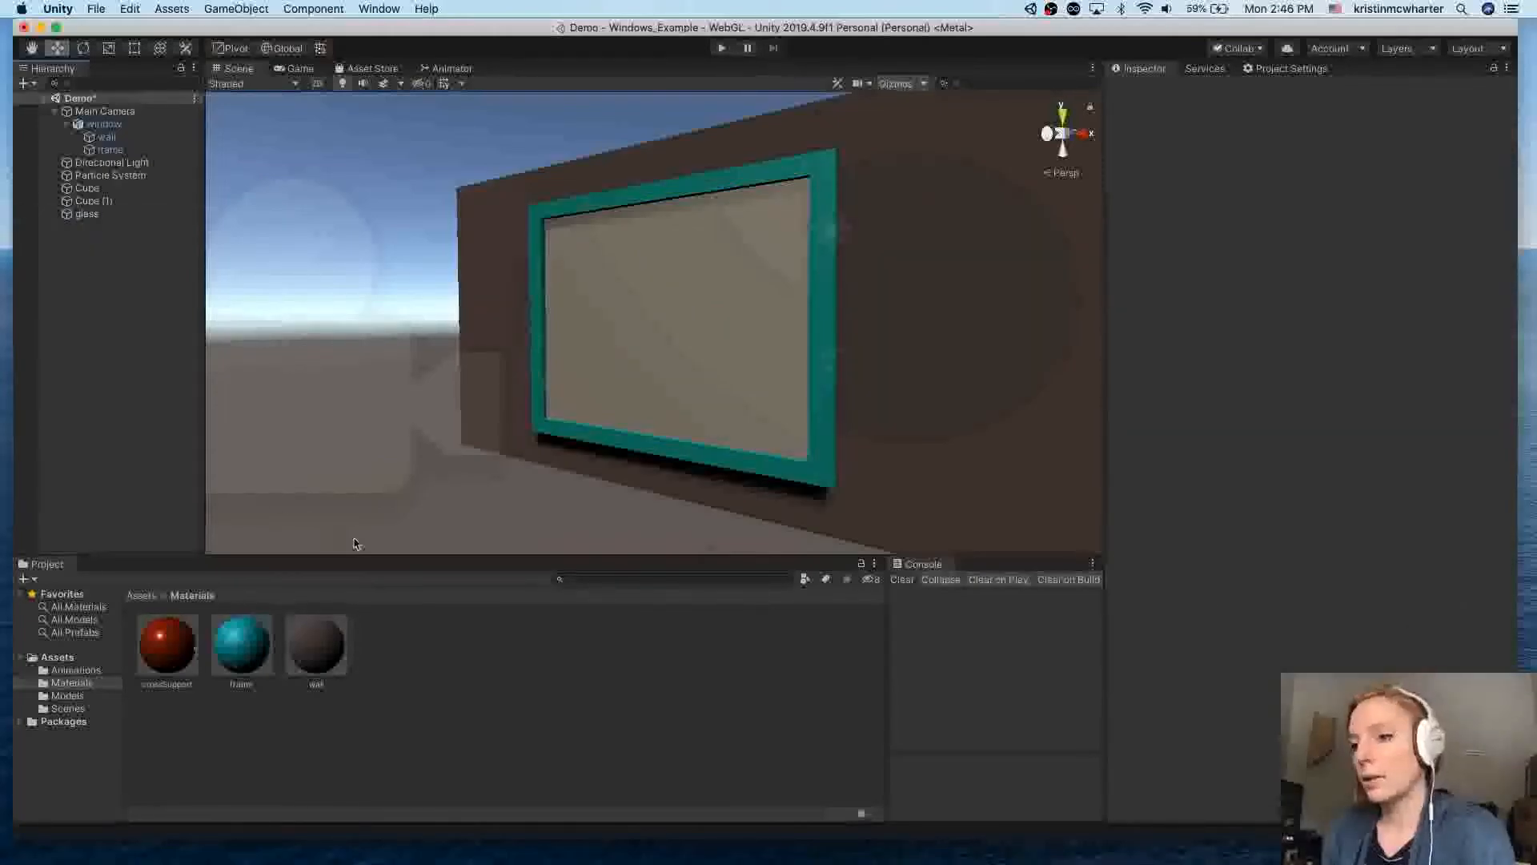
# Step: Create a new material named glass in the Materials folder and assign it to the glass pane
pyautogui.rightClick(406, 669)
pyautogui.moveTo(453, 475)
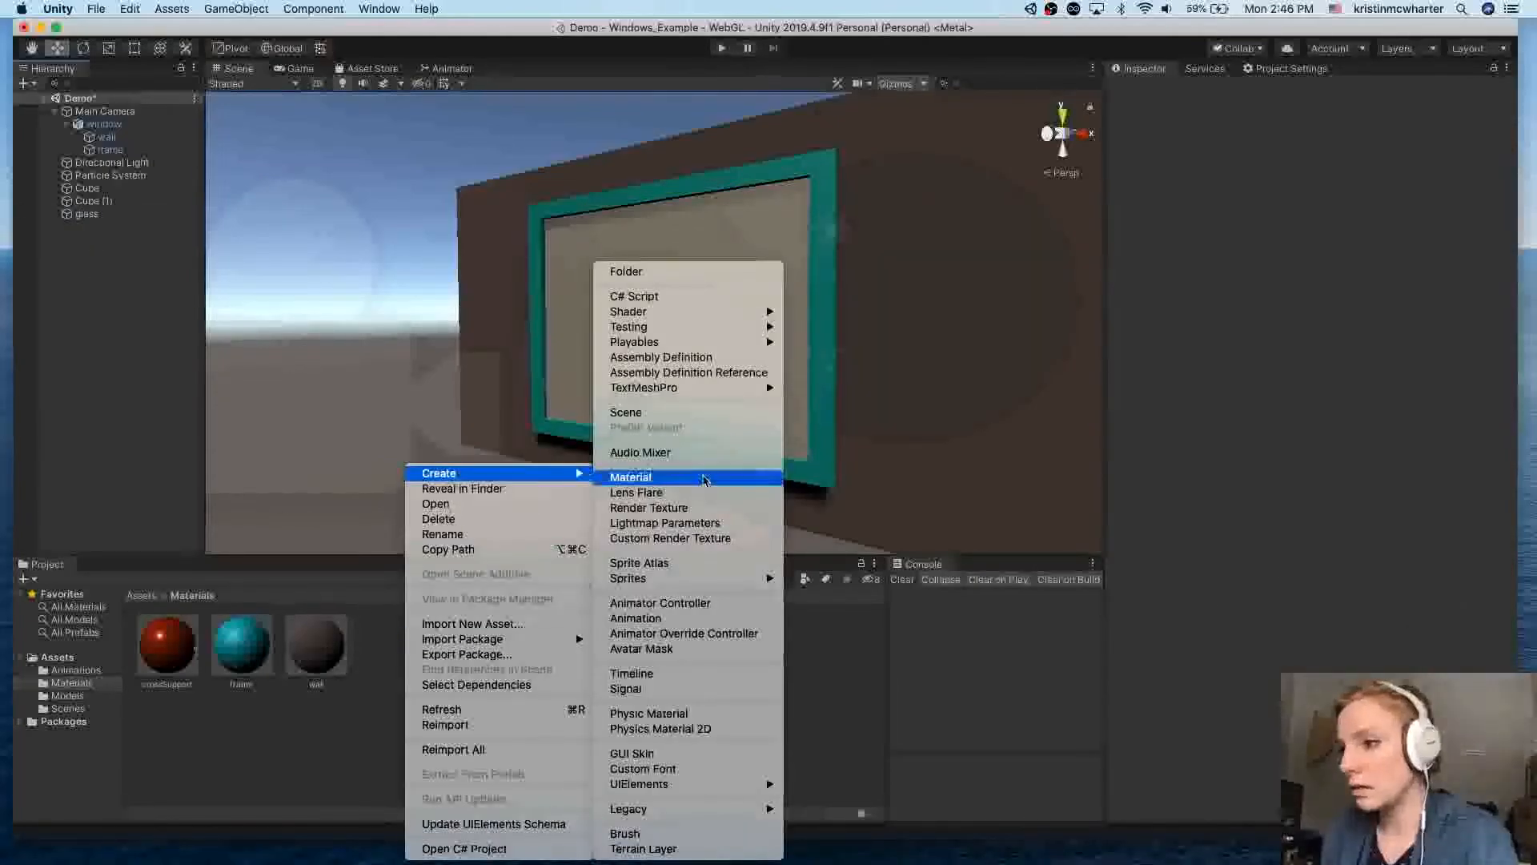
pyautogui.click(704, 479)
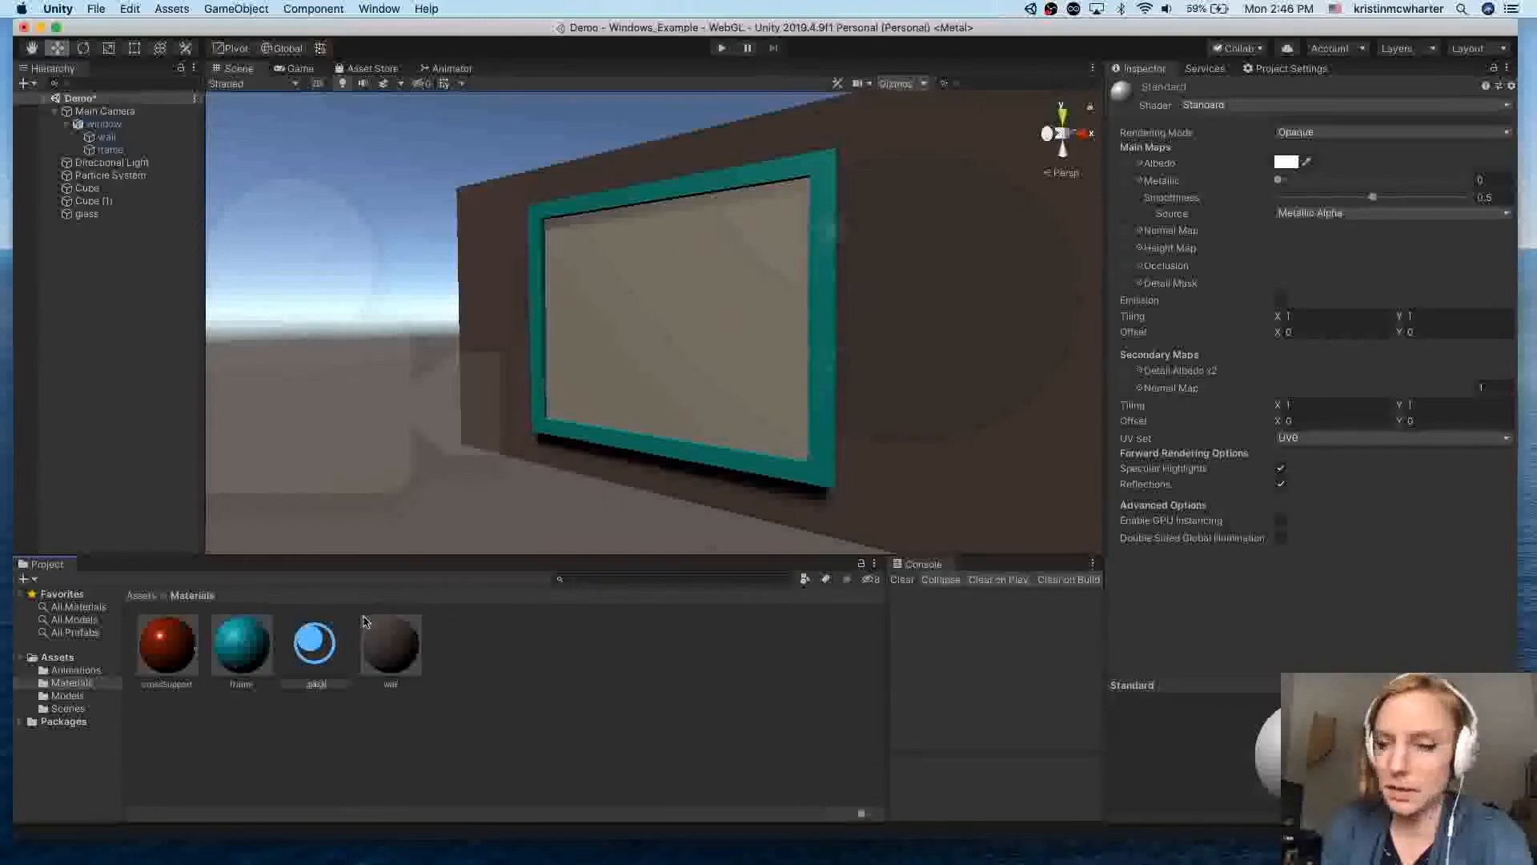
pyautogui.write('glass')
pyautogui.press('Return')
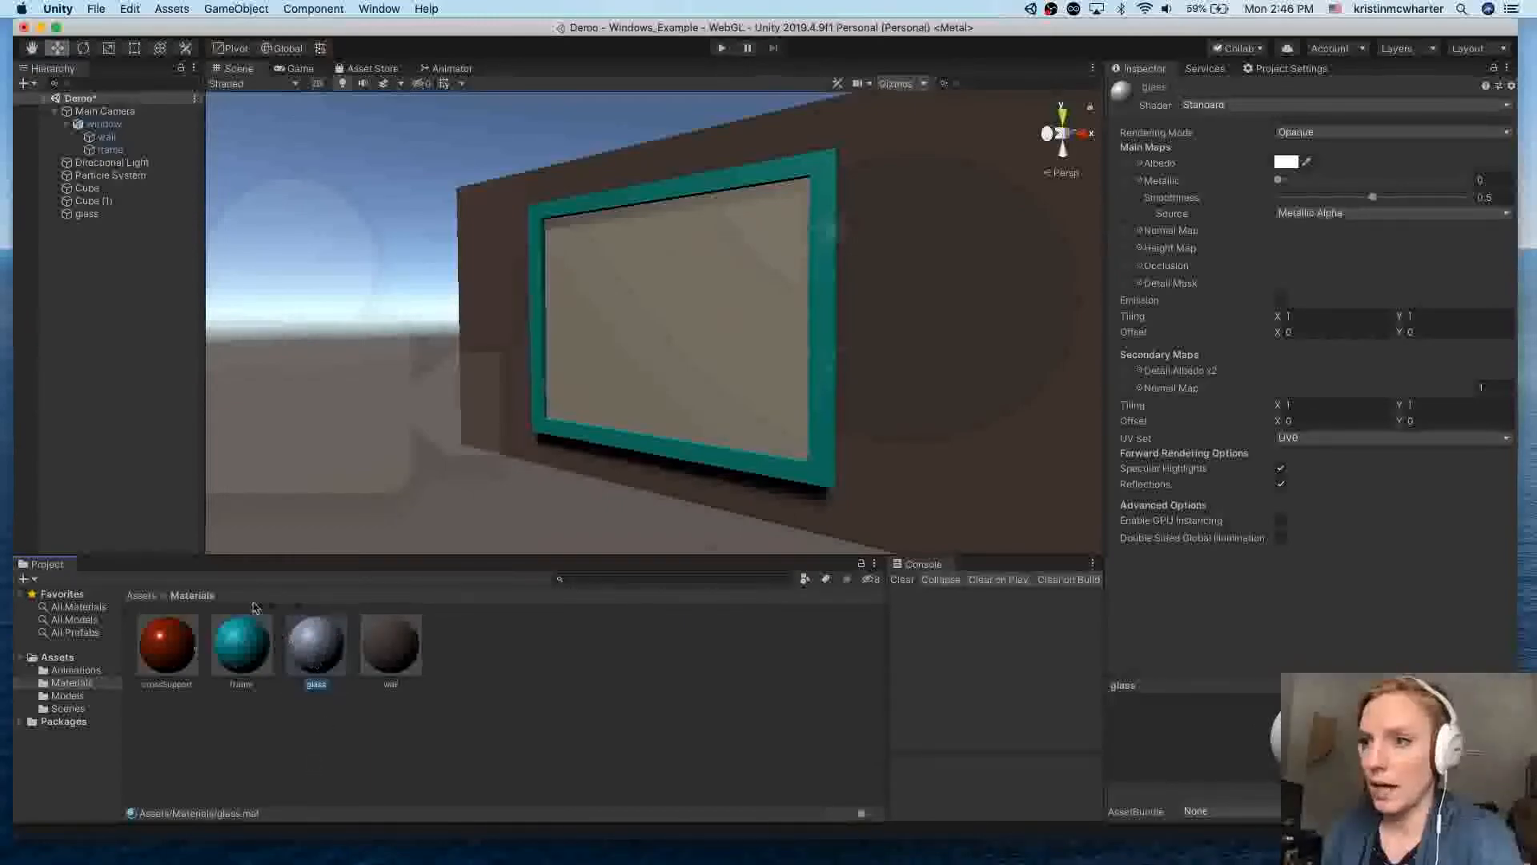
pyautogui.moveTo(105, 228); pyautogui.dragTo(90, 216)
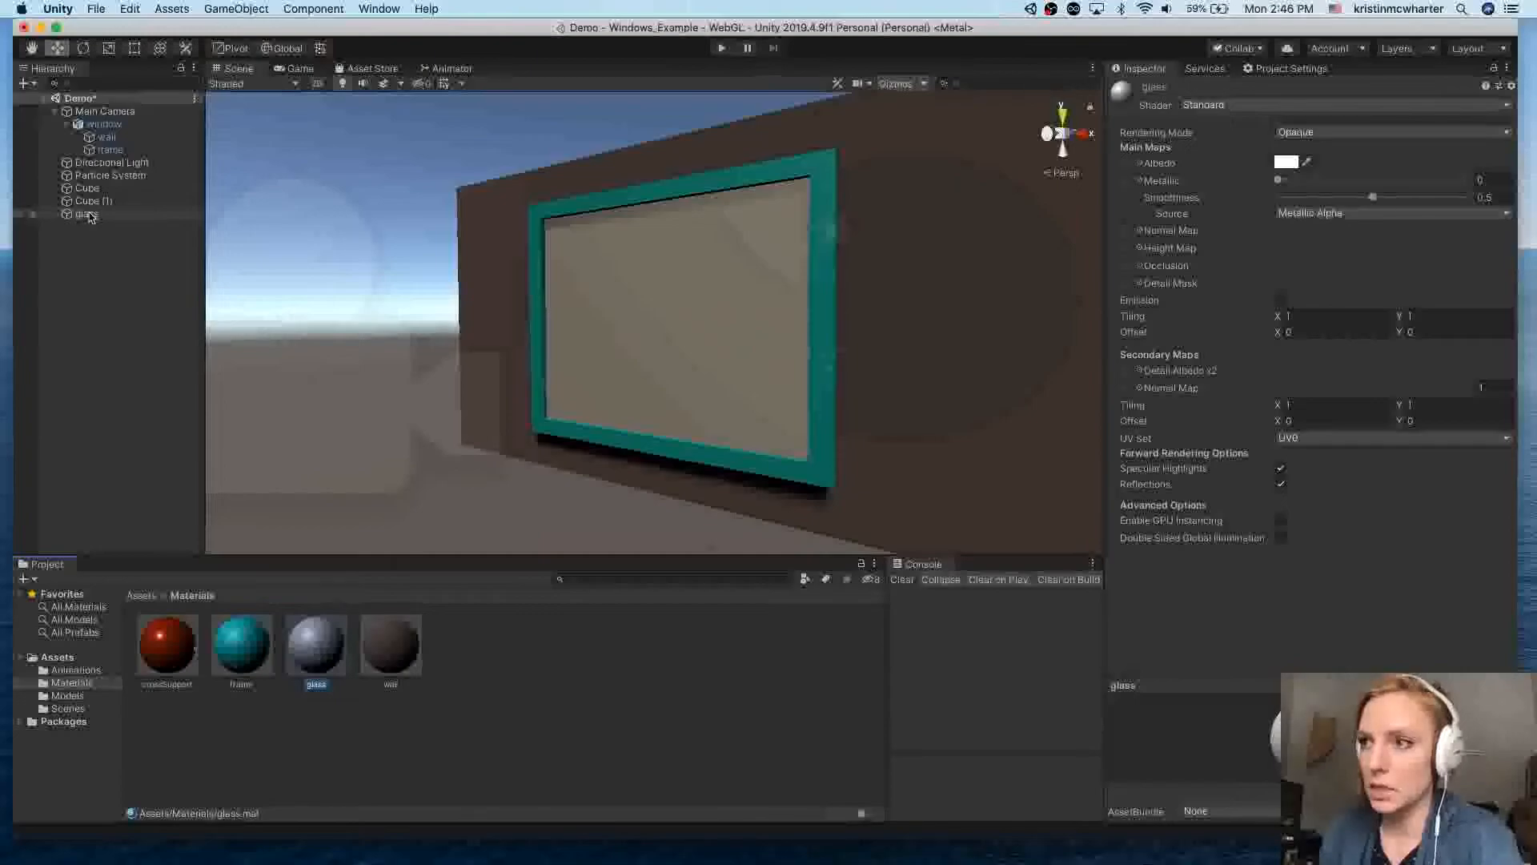
# Step: Set the rendering mode of the glass pane's material to Transparent
pyautogui.click(88, 215)
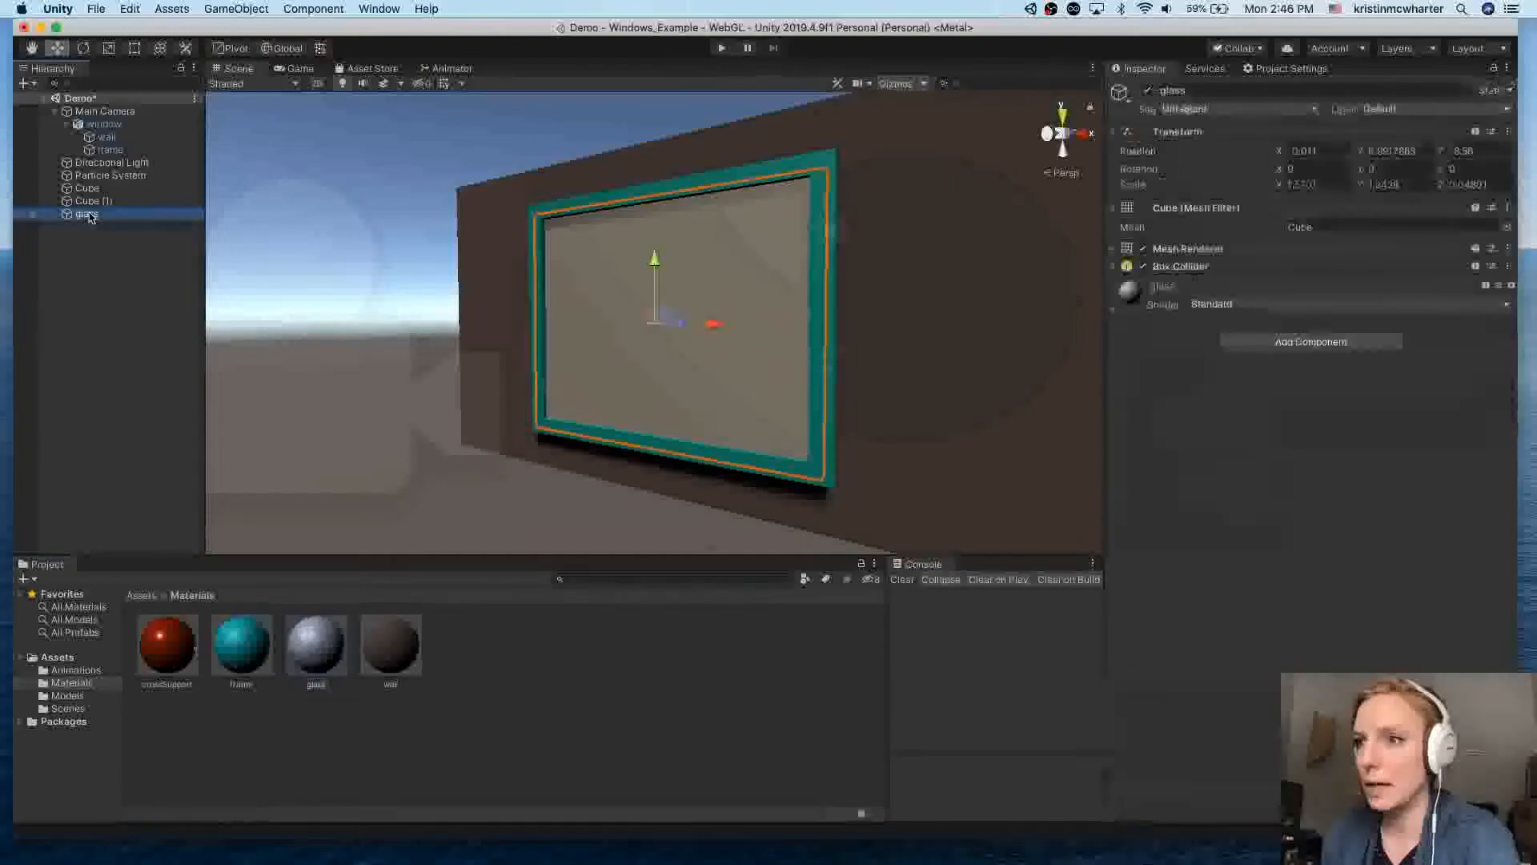
pyautogui.click(1114, 309)
pyautogui.click(1327, 335)
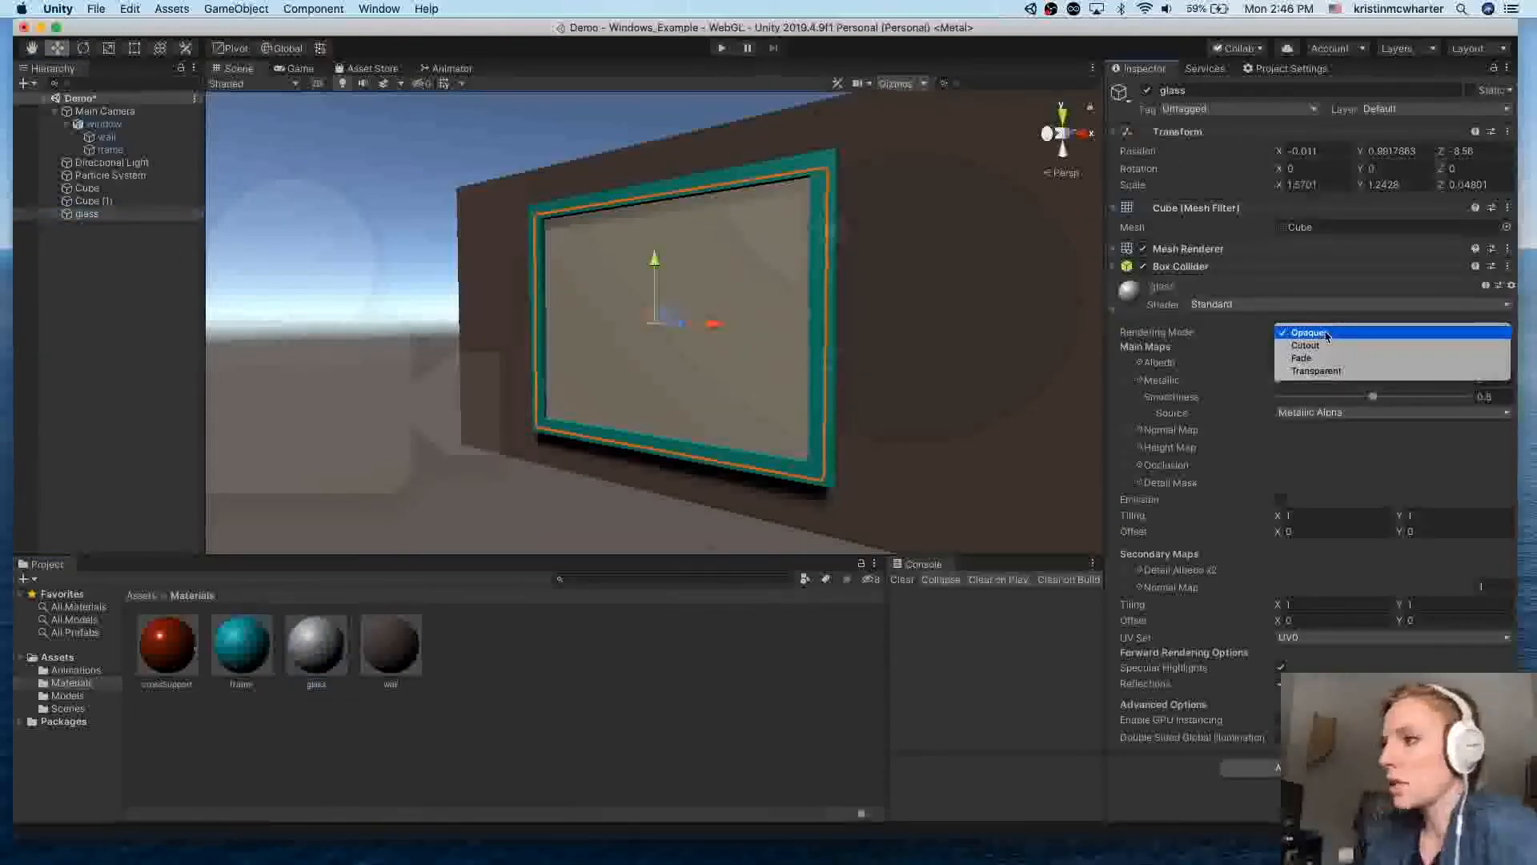
pyautogui.click(1125, 333)
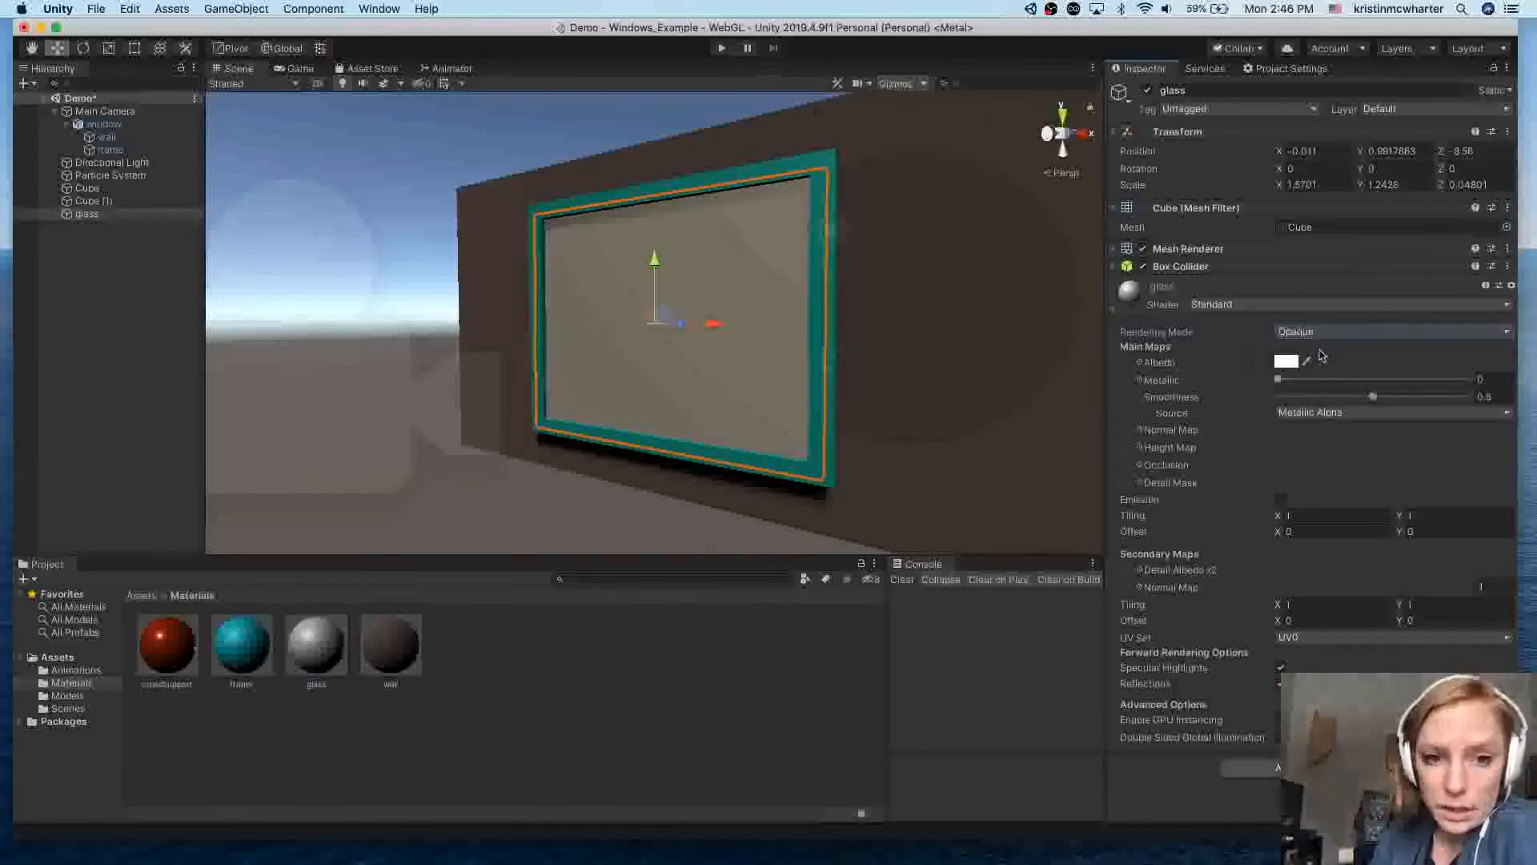
pyautogui.click(1477, 331)
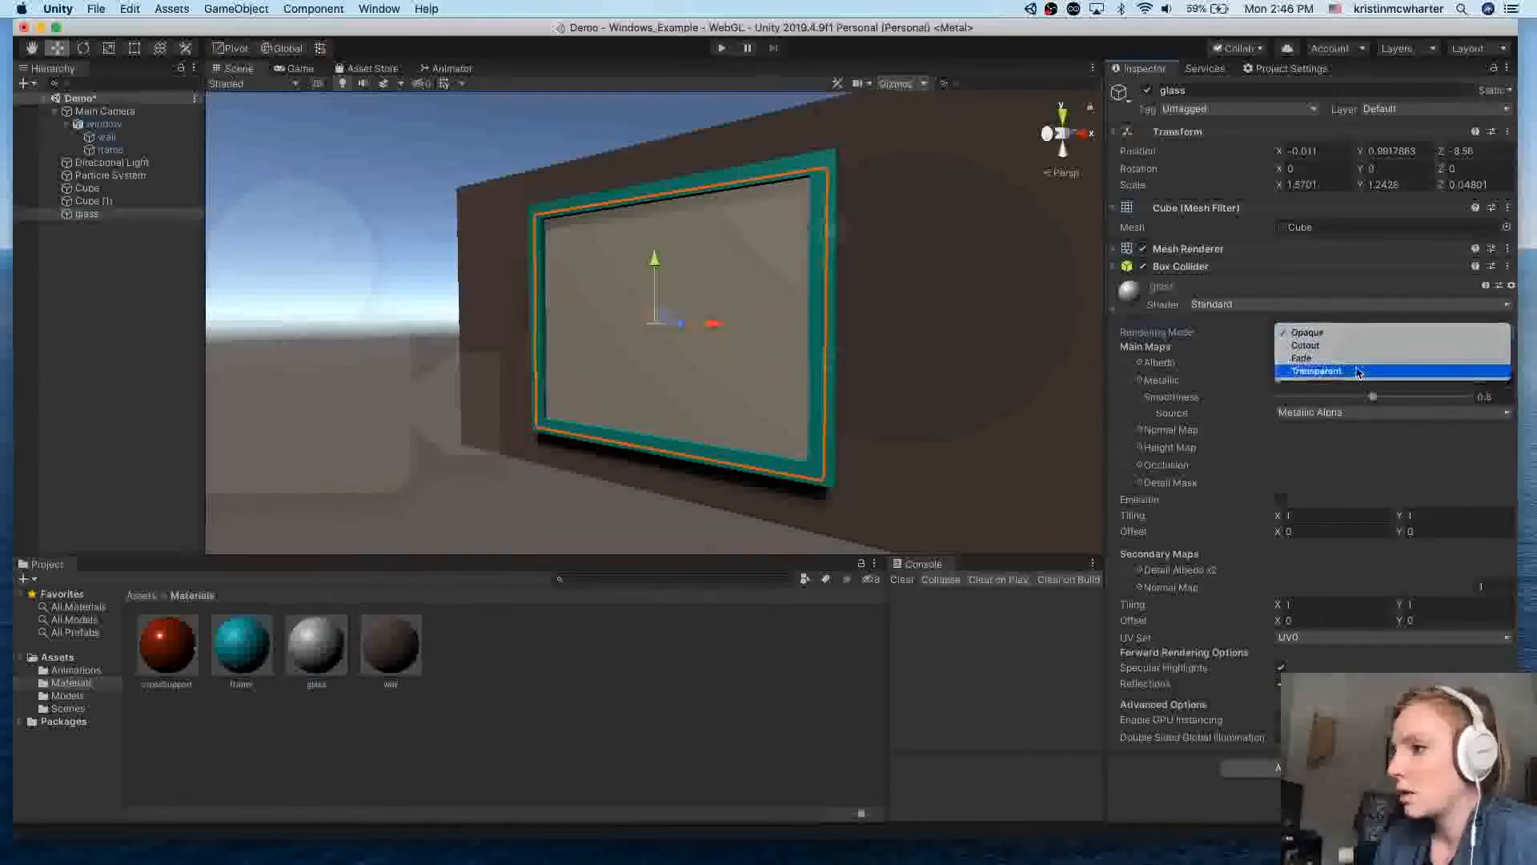
pyautogui.click(1358, 373)
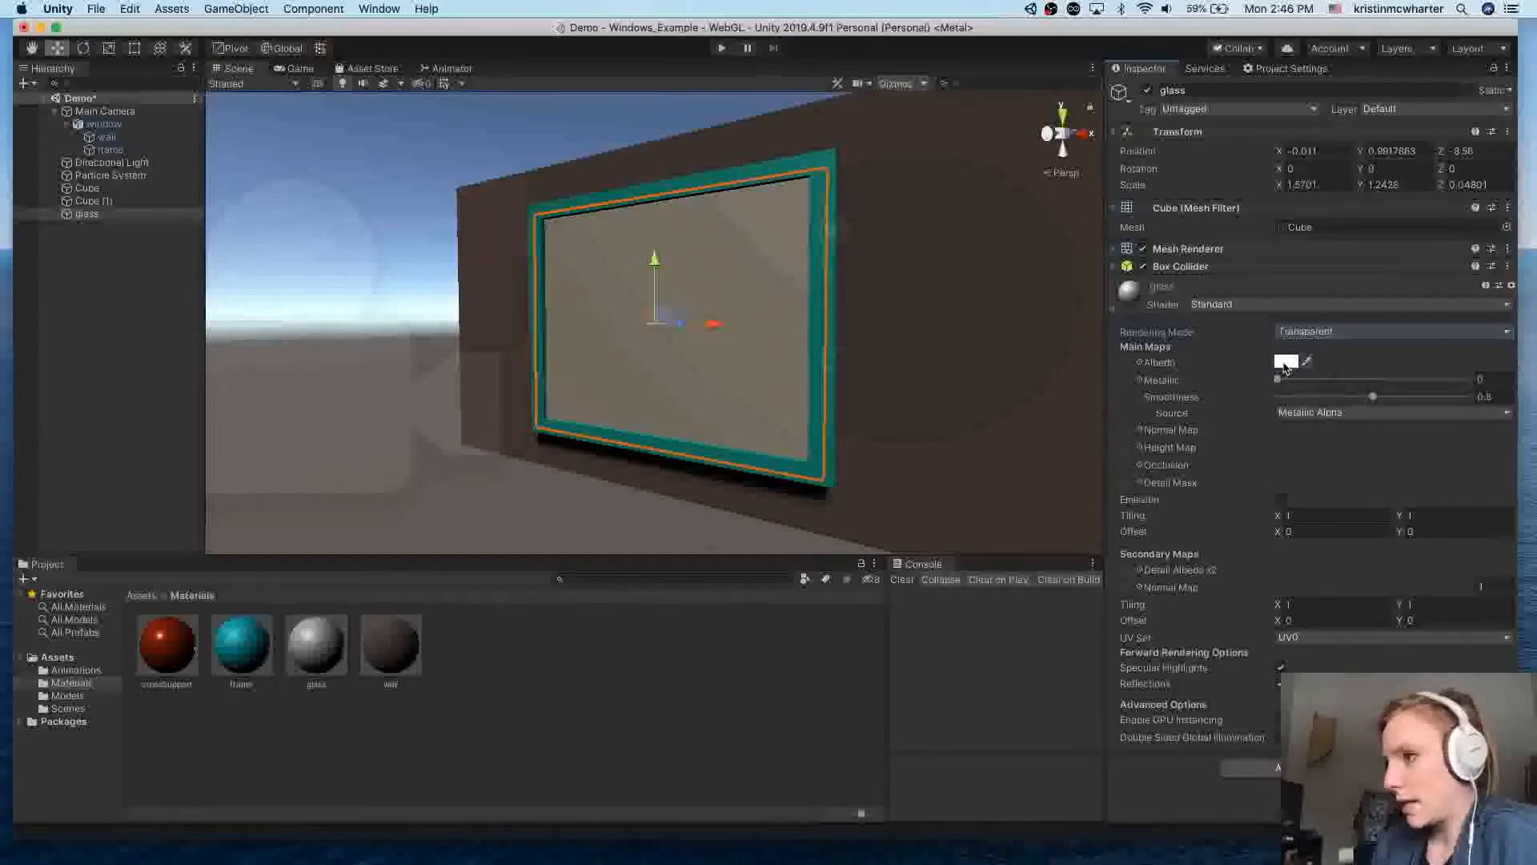
# Step: Lower the alpha of the glass material's albedo colour to about 76, keeping the colour white
pyautogui.click(1284, 363)
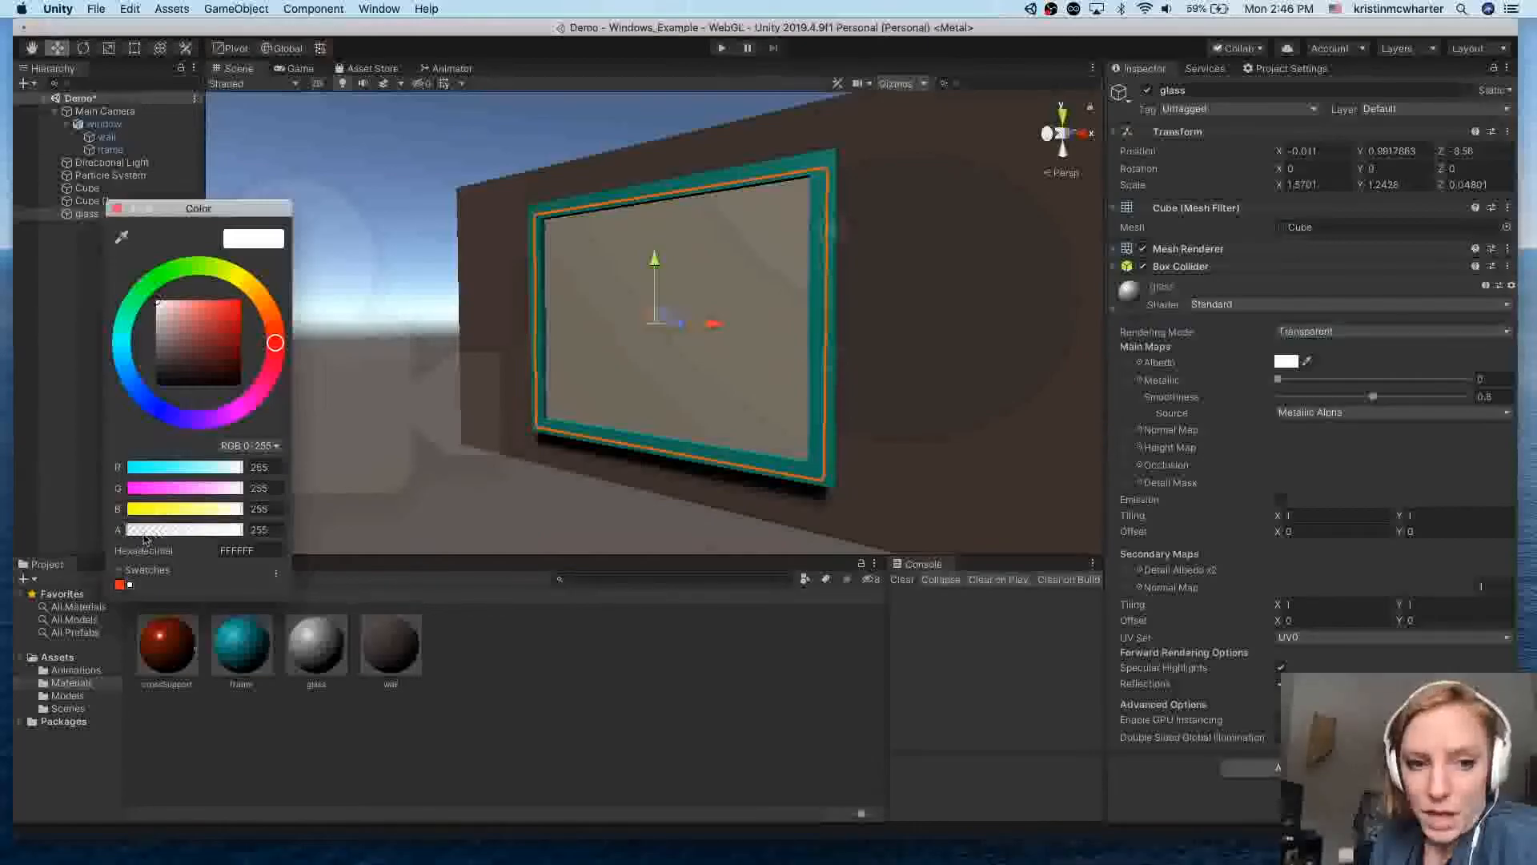
pyautogui.moveTo(146, 530)
pyautogui.mouseDown()
pyautogui.moveTo(213, 533)
pyautogui.moveTo(146, 542)
pyautogui.moveTo(165, 546)
pyautogui.mouseUp()
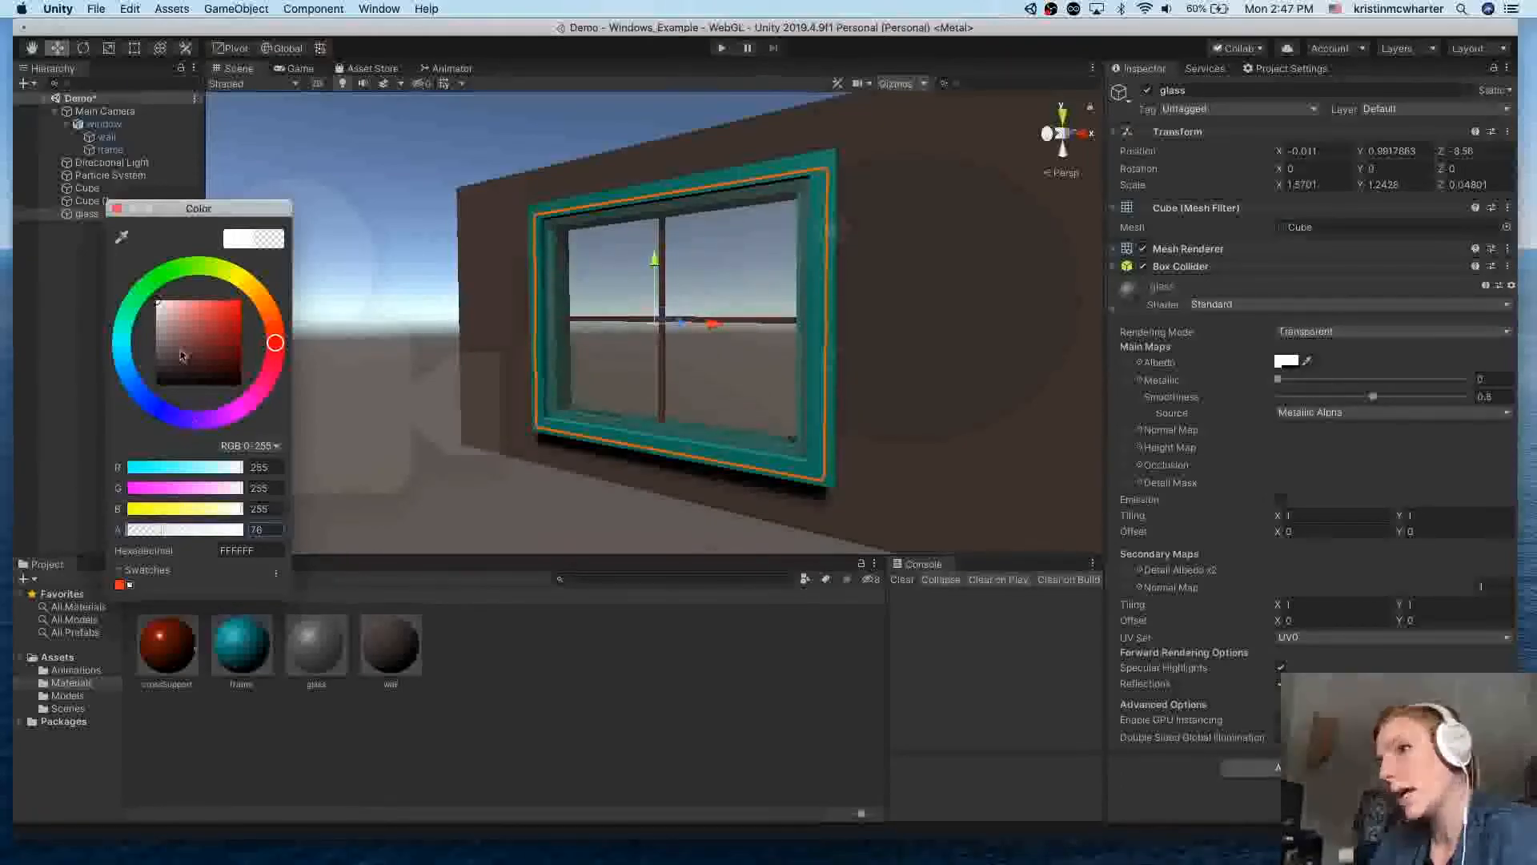
pyautogui.click(117, 209)
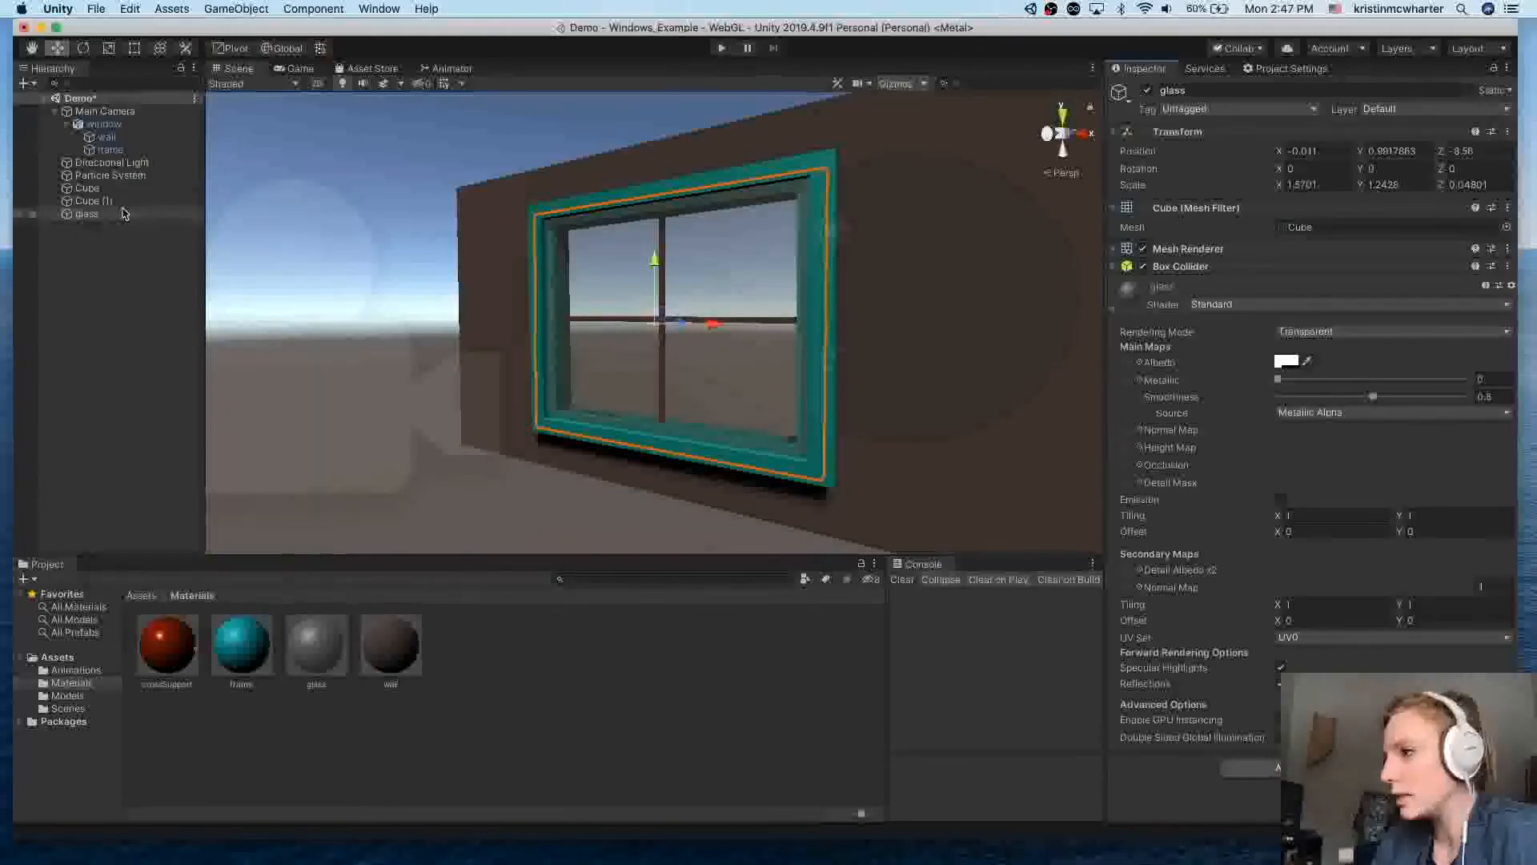
# Step: Set the glass material's smoothness source to Albedo Alpha and its smoothness to about 0.689
pyautogui.click(1328, 408)
pyautogui.click(1343, 427)
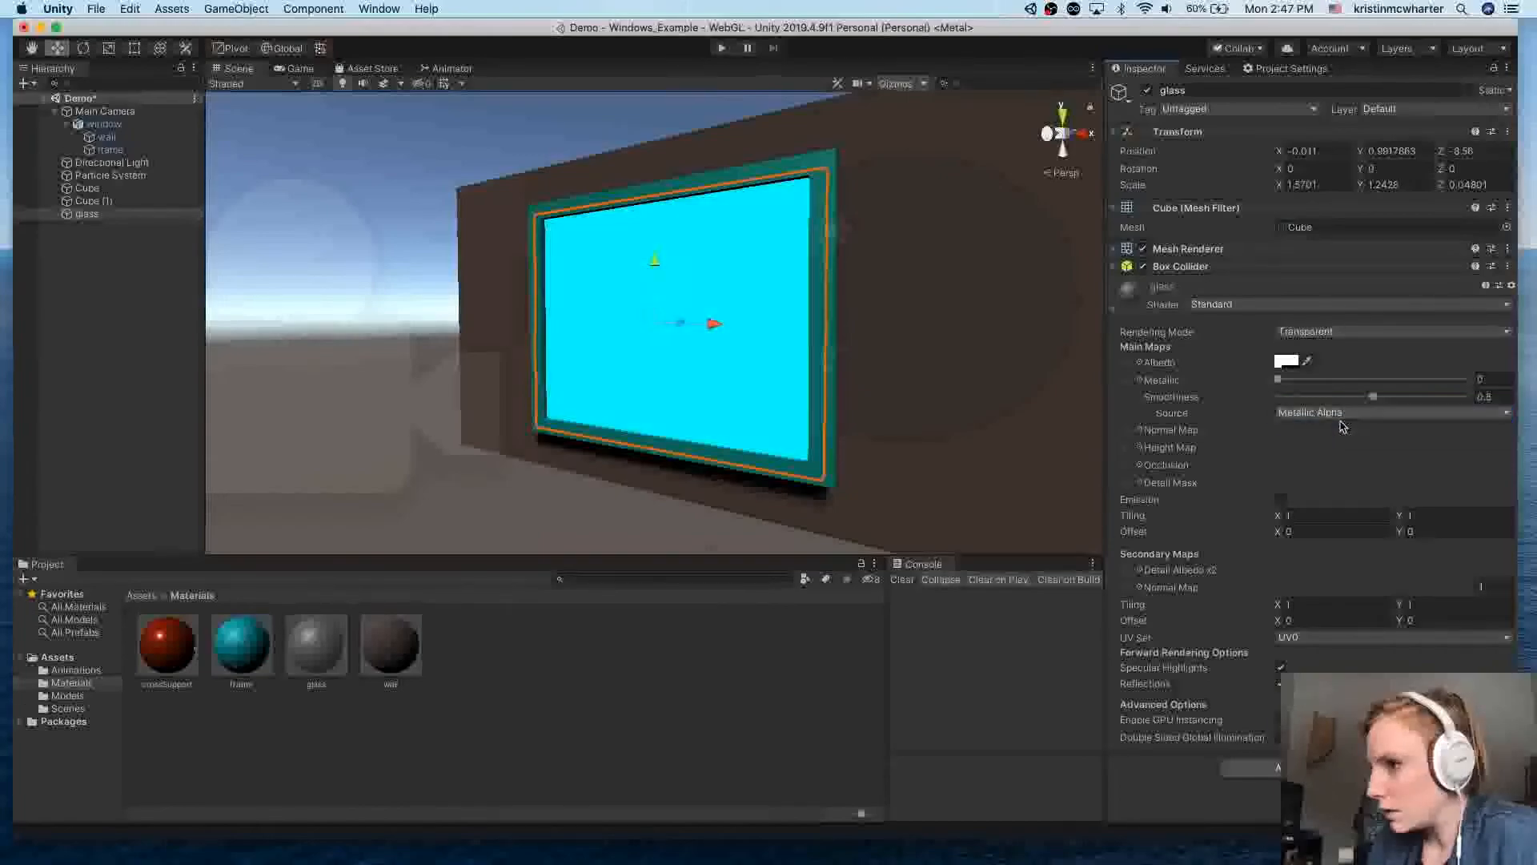
pyautogui.moveTo(1445, 400); pyautogui.dragTo(1382, 406)
pyautogui.moveTo(1302, 379); pyautogui.dragTo(1234, 398)
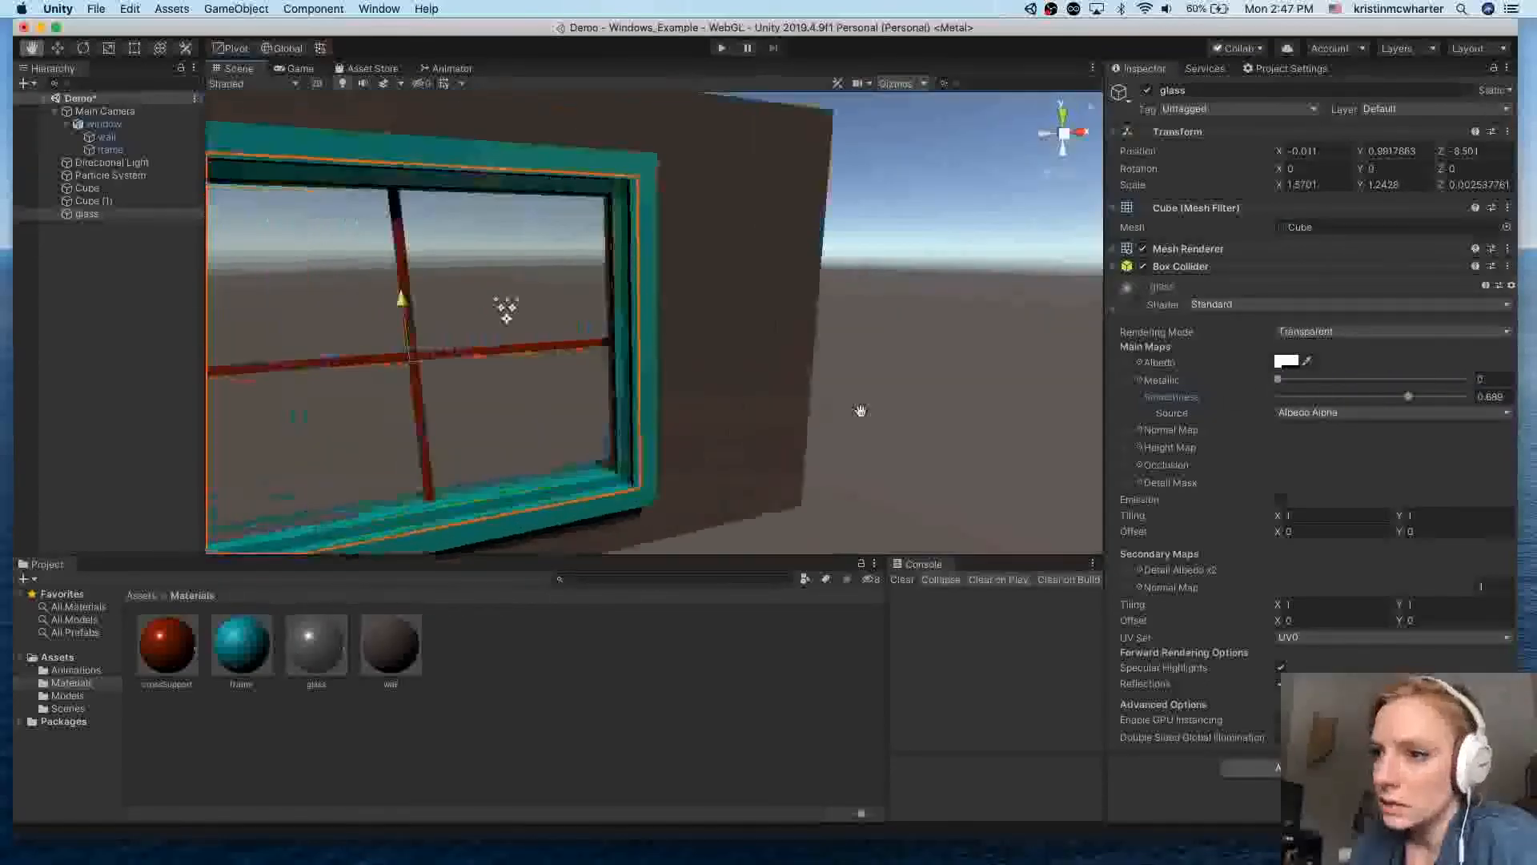
# Step: Inspect the glass pane in the scene and test the window in Play mode, stopping playback when finished
pyautogui.scroll(6, 973, 401)
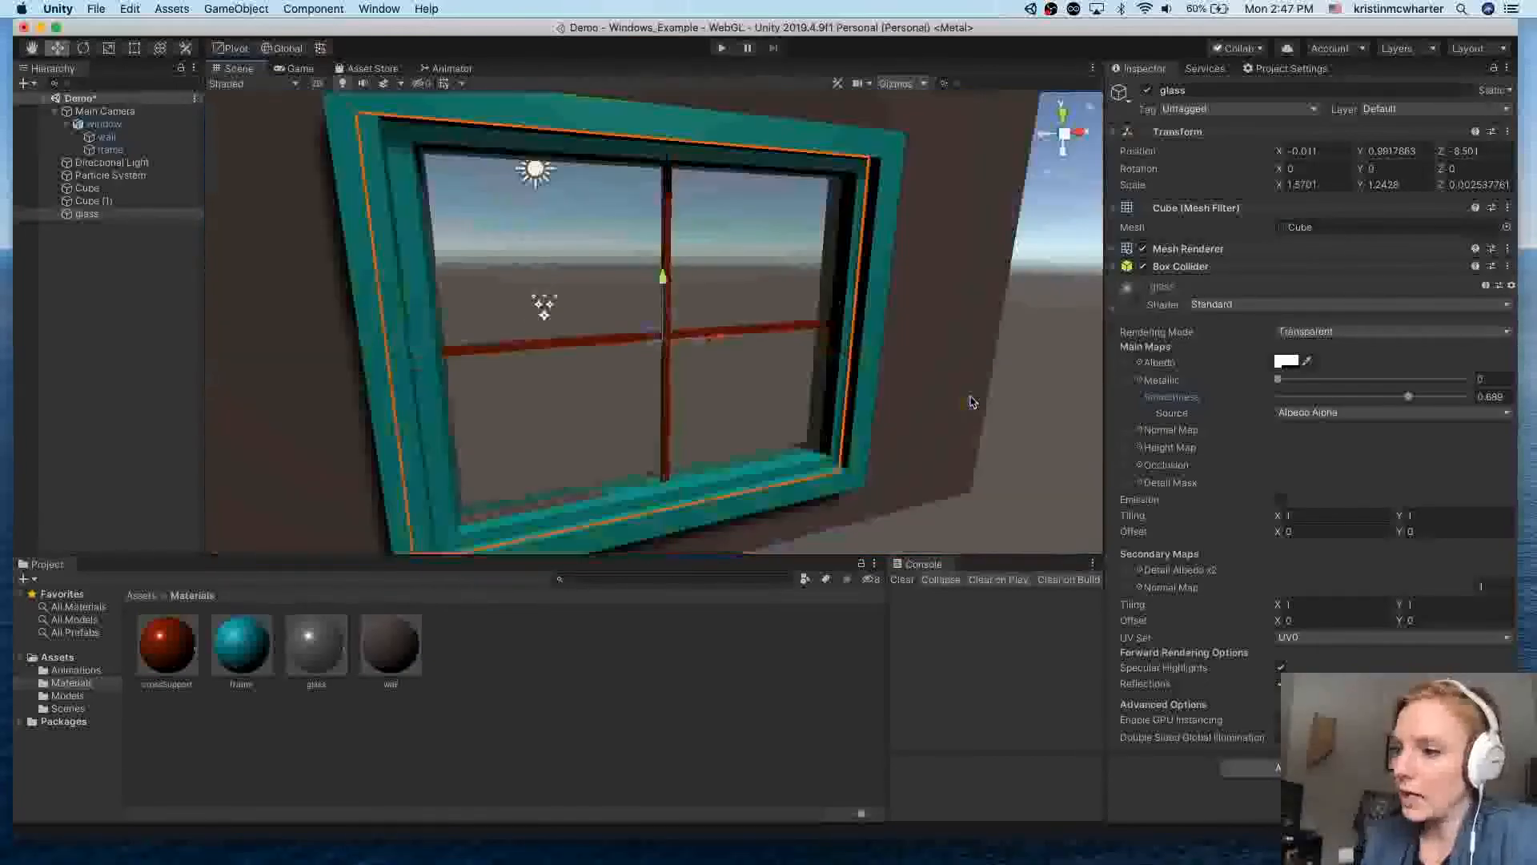
pyautogui.scroll(-8, 973, 402)
pyautogui.scroll(3, 972, 402)
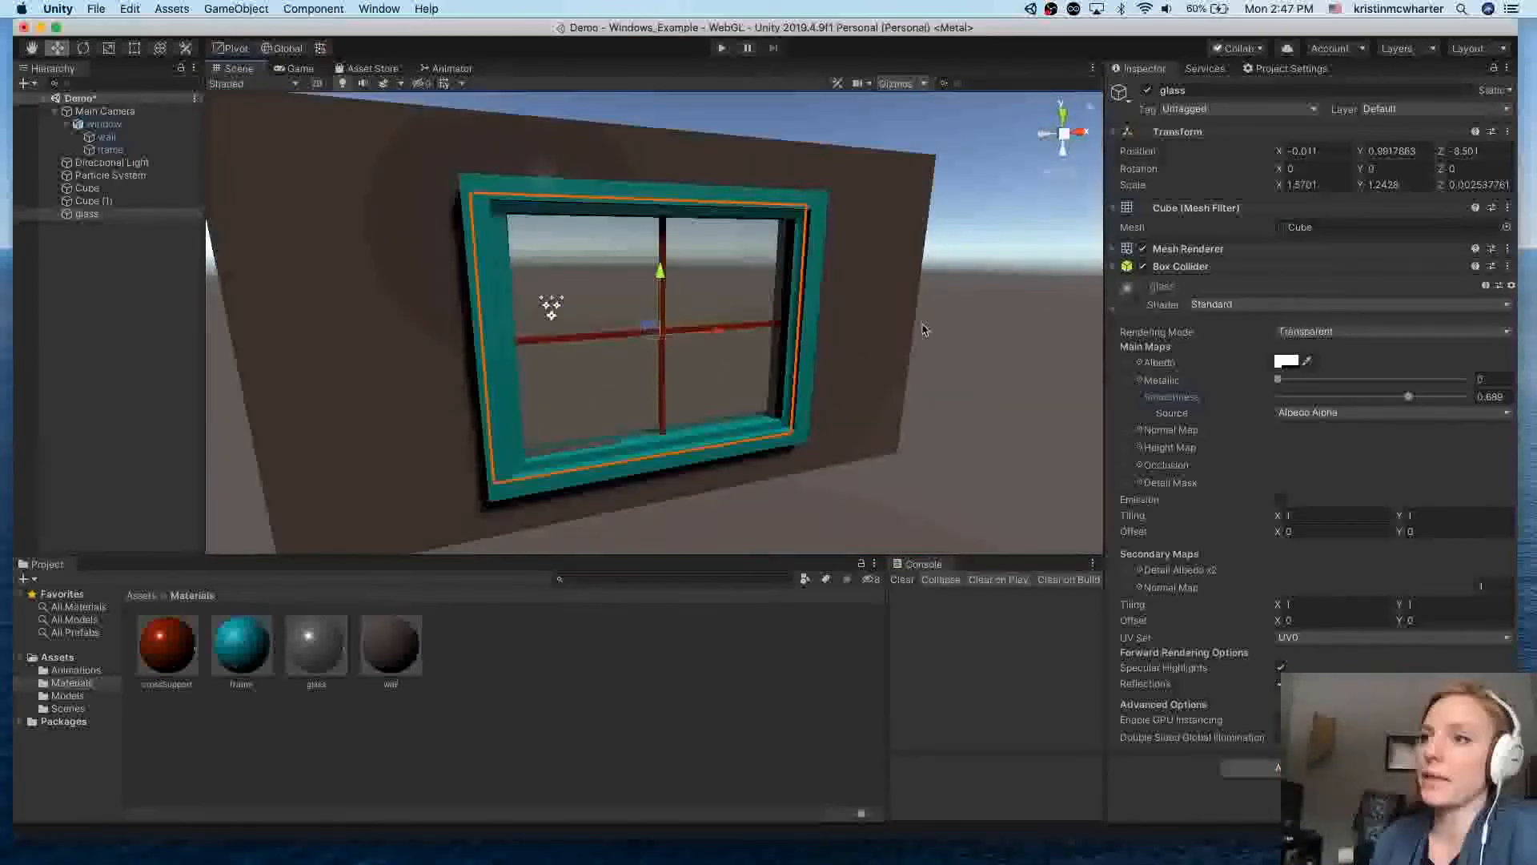
pyautogui.click(722, 48)
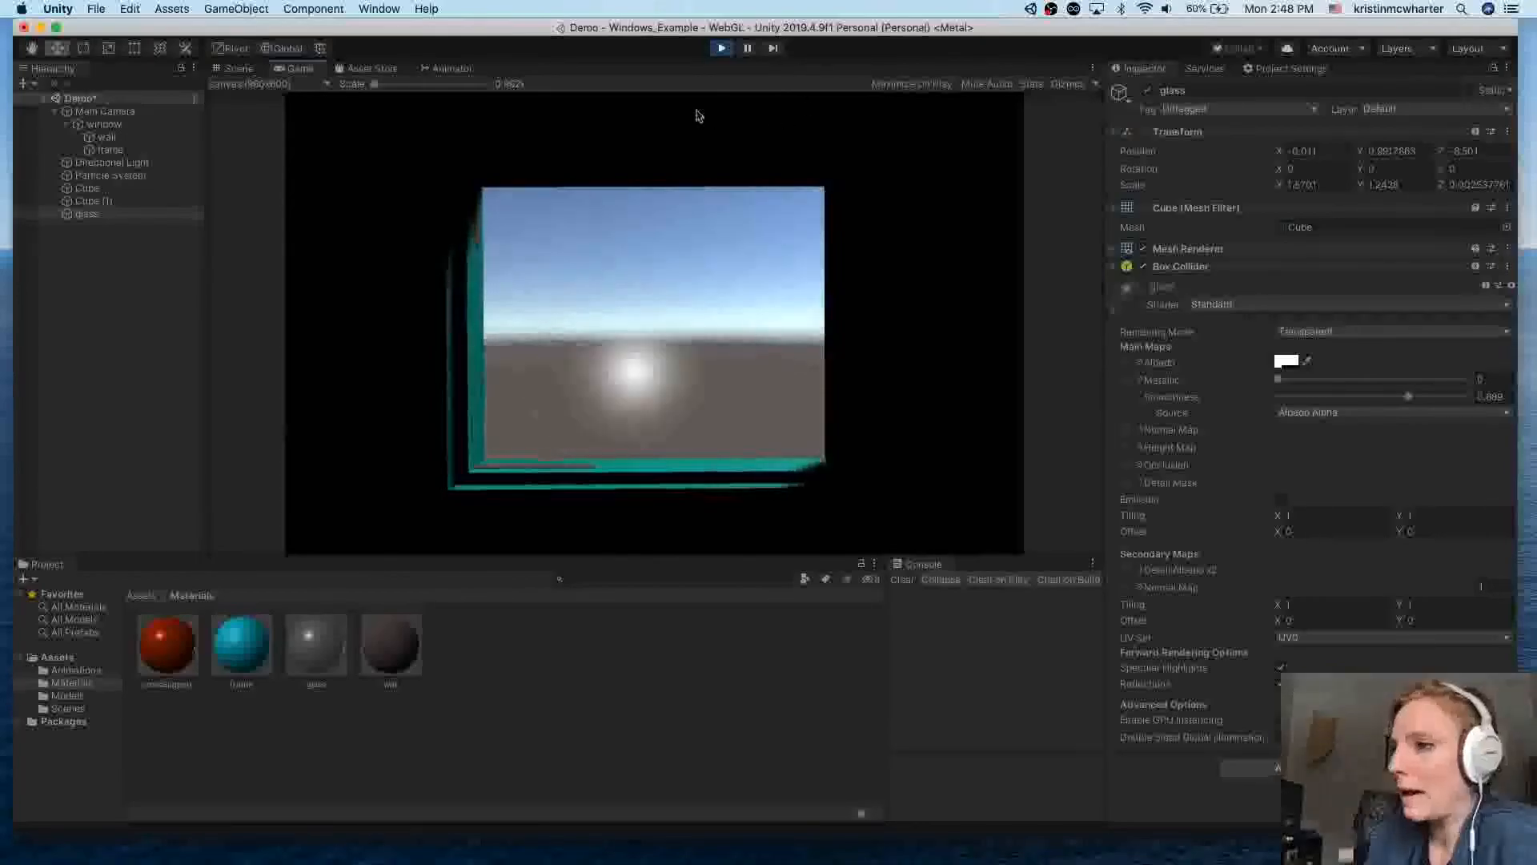
pyautogui.click(723, 51)
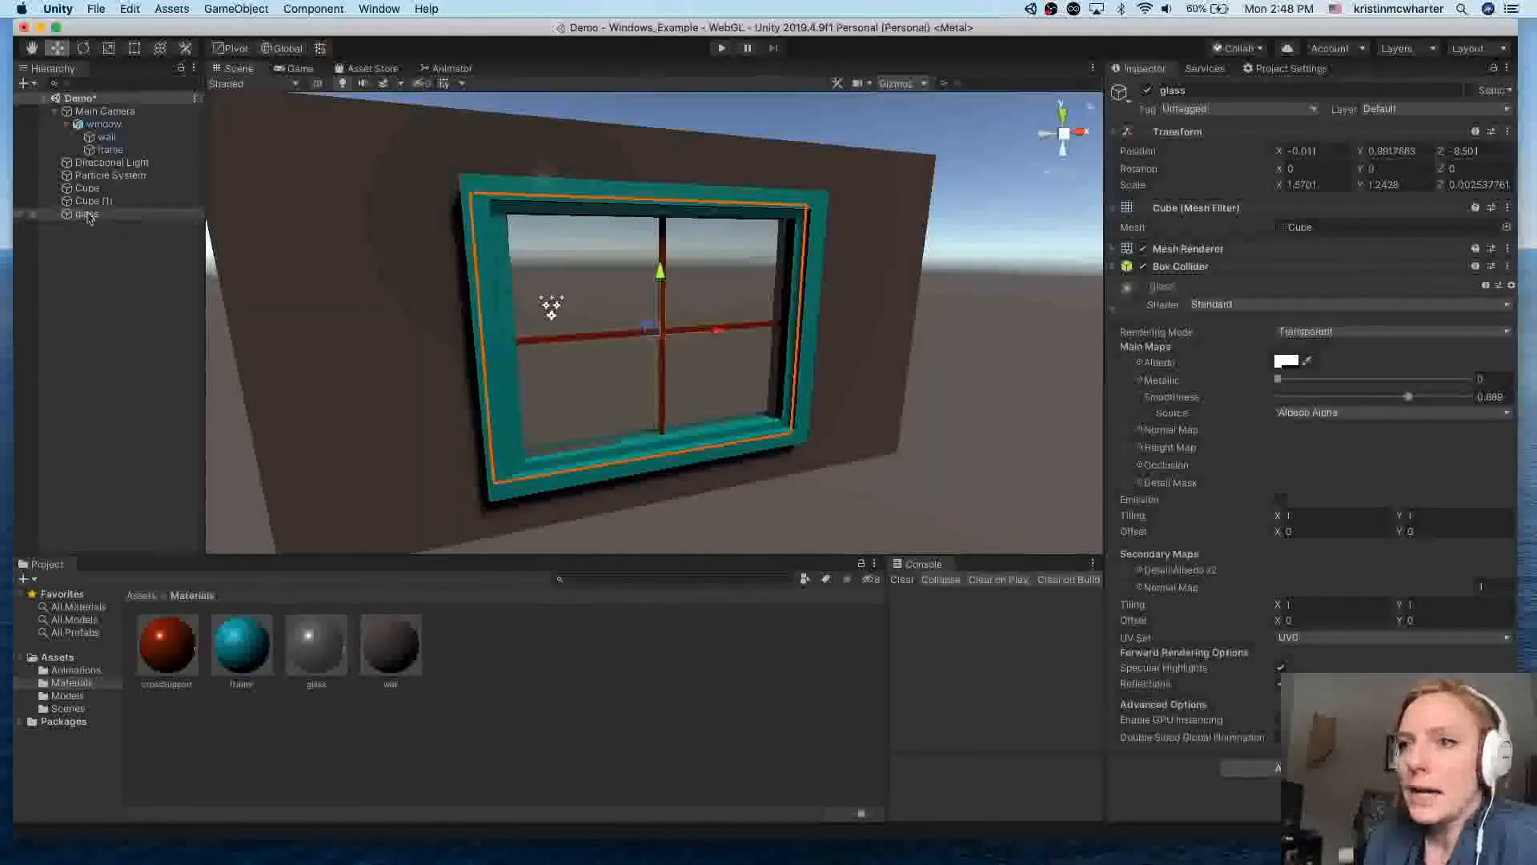
# Step: Unpack the window prefab under Main Camera so that its hierarchy can be edited
pyautogui.click(94, 203)
pyautogui.click(92, 191)
pyautogui.click(94, 217)
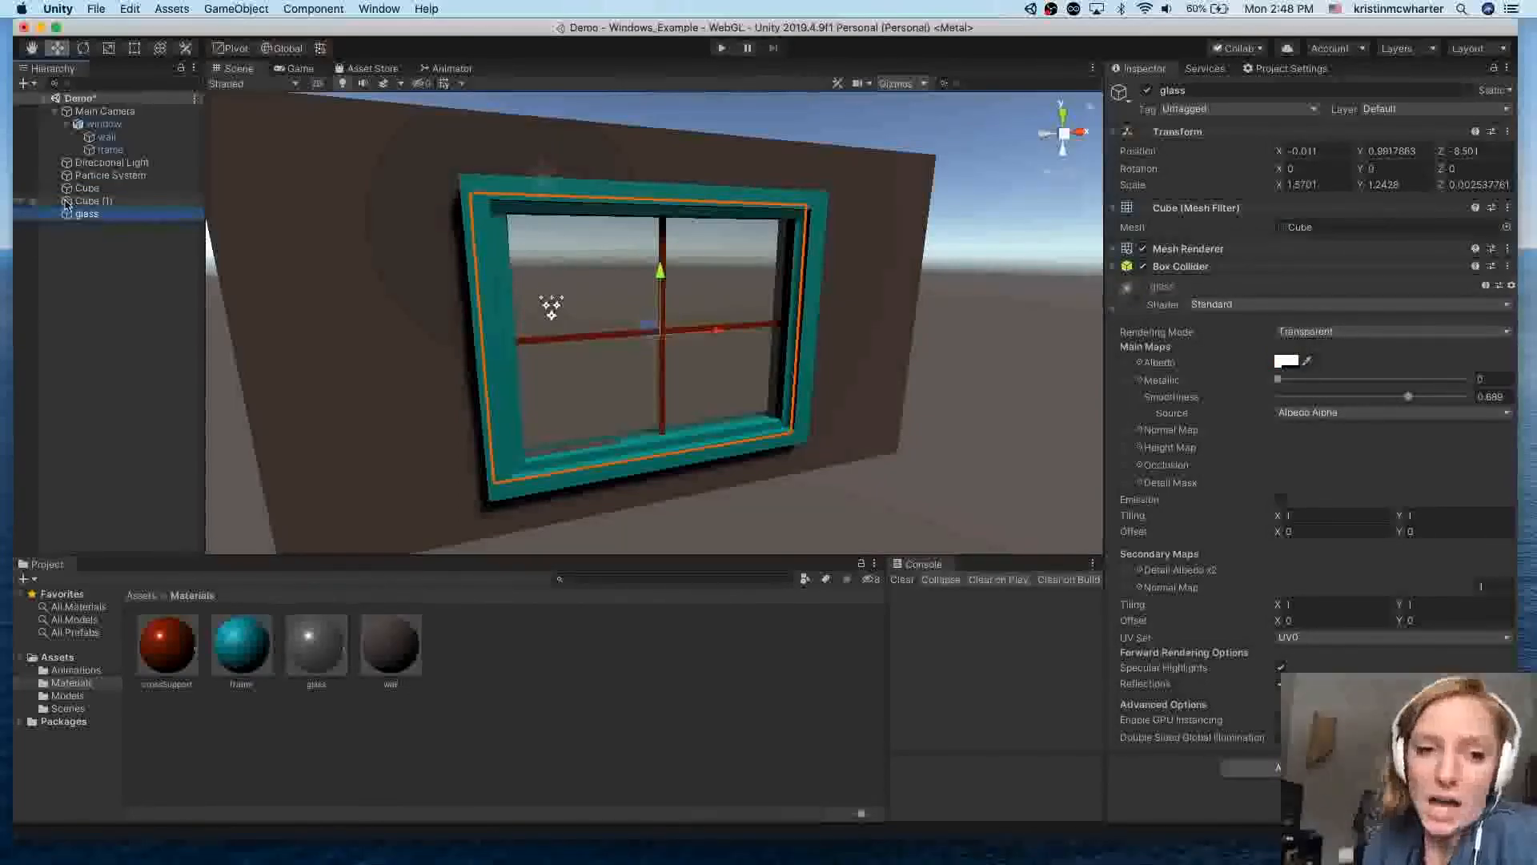
pyautogui.click(90, 114)
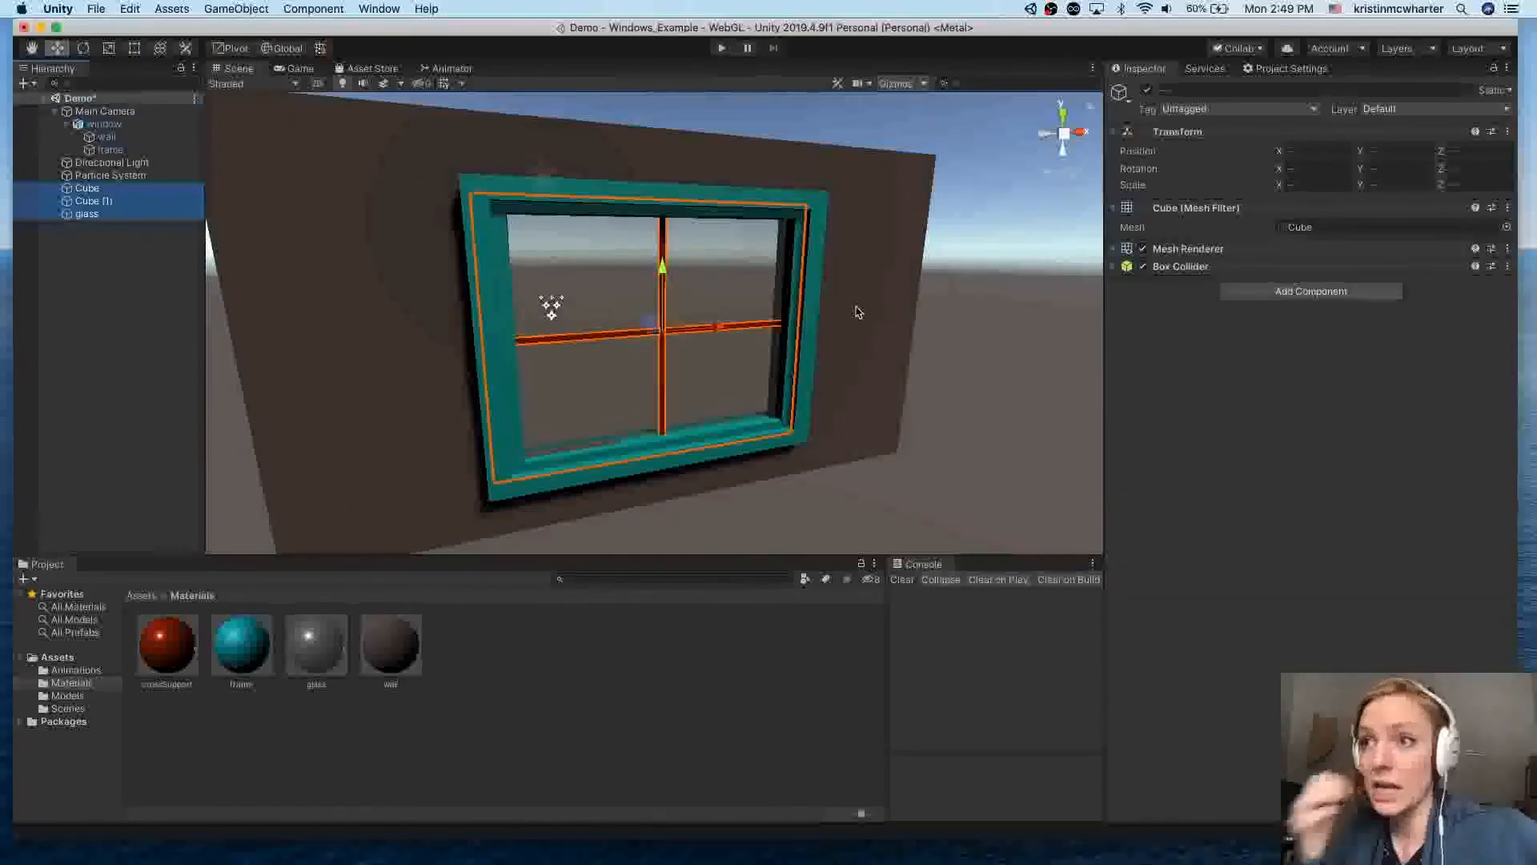
pyautogui.click(106, 126)
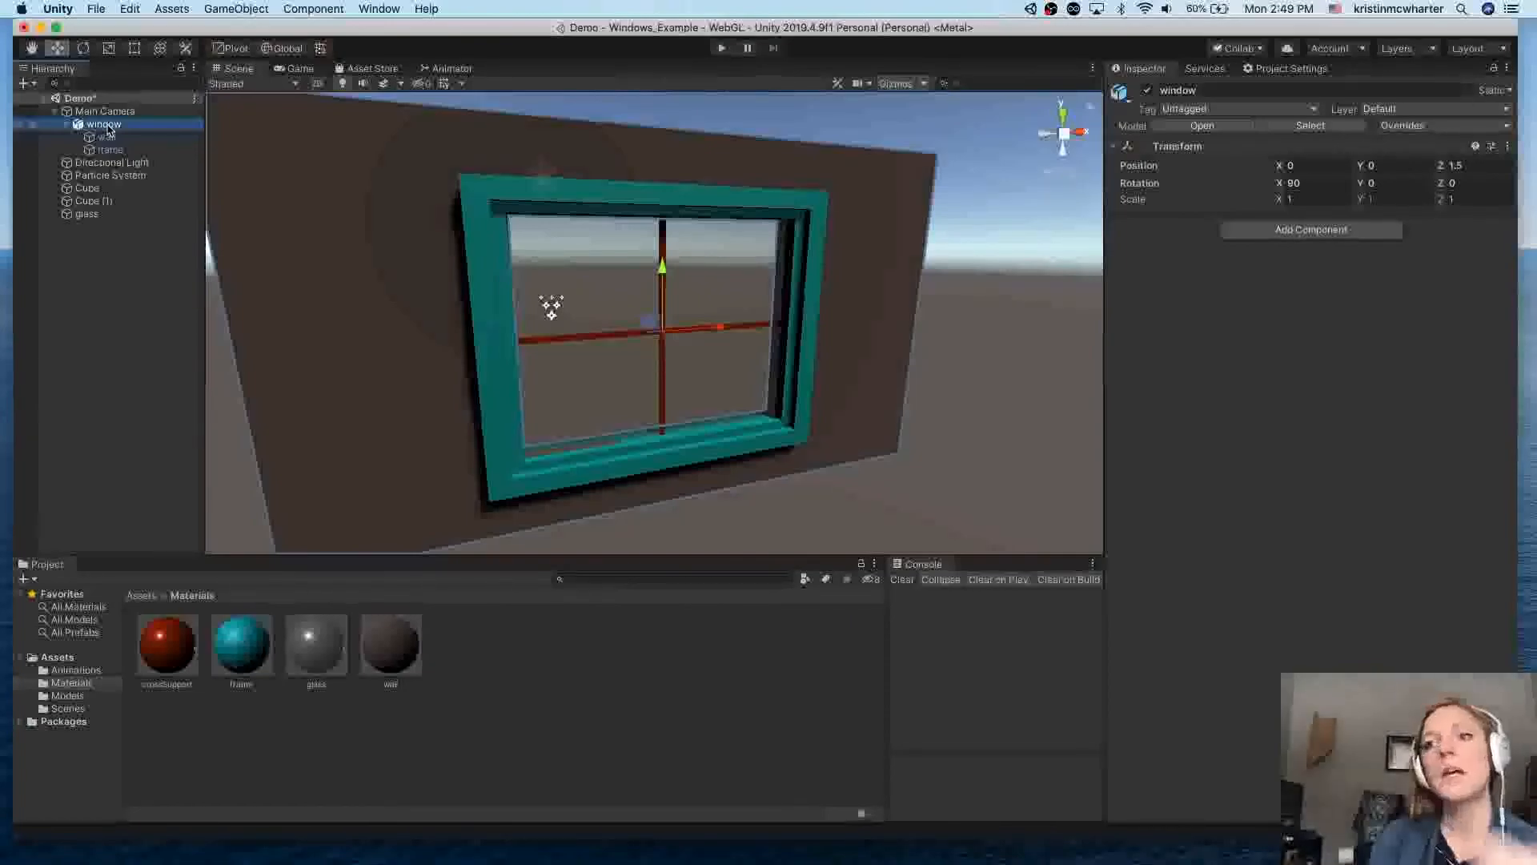
pyautogui.rightClick(110, 131)
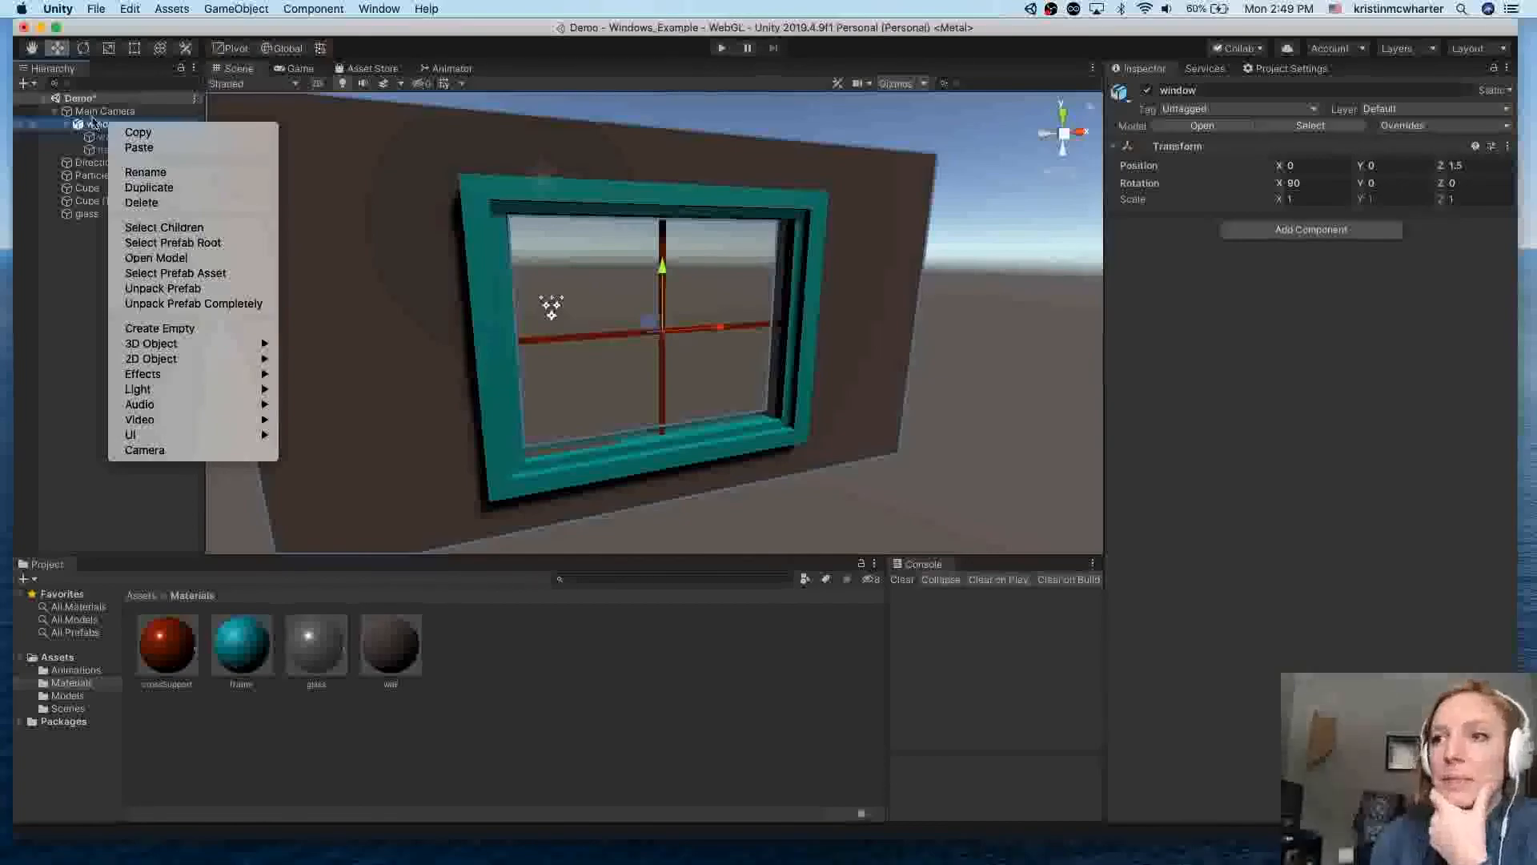
pyautogui.click(232, 289)
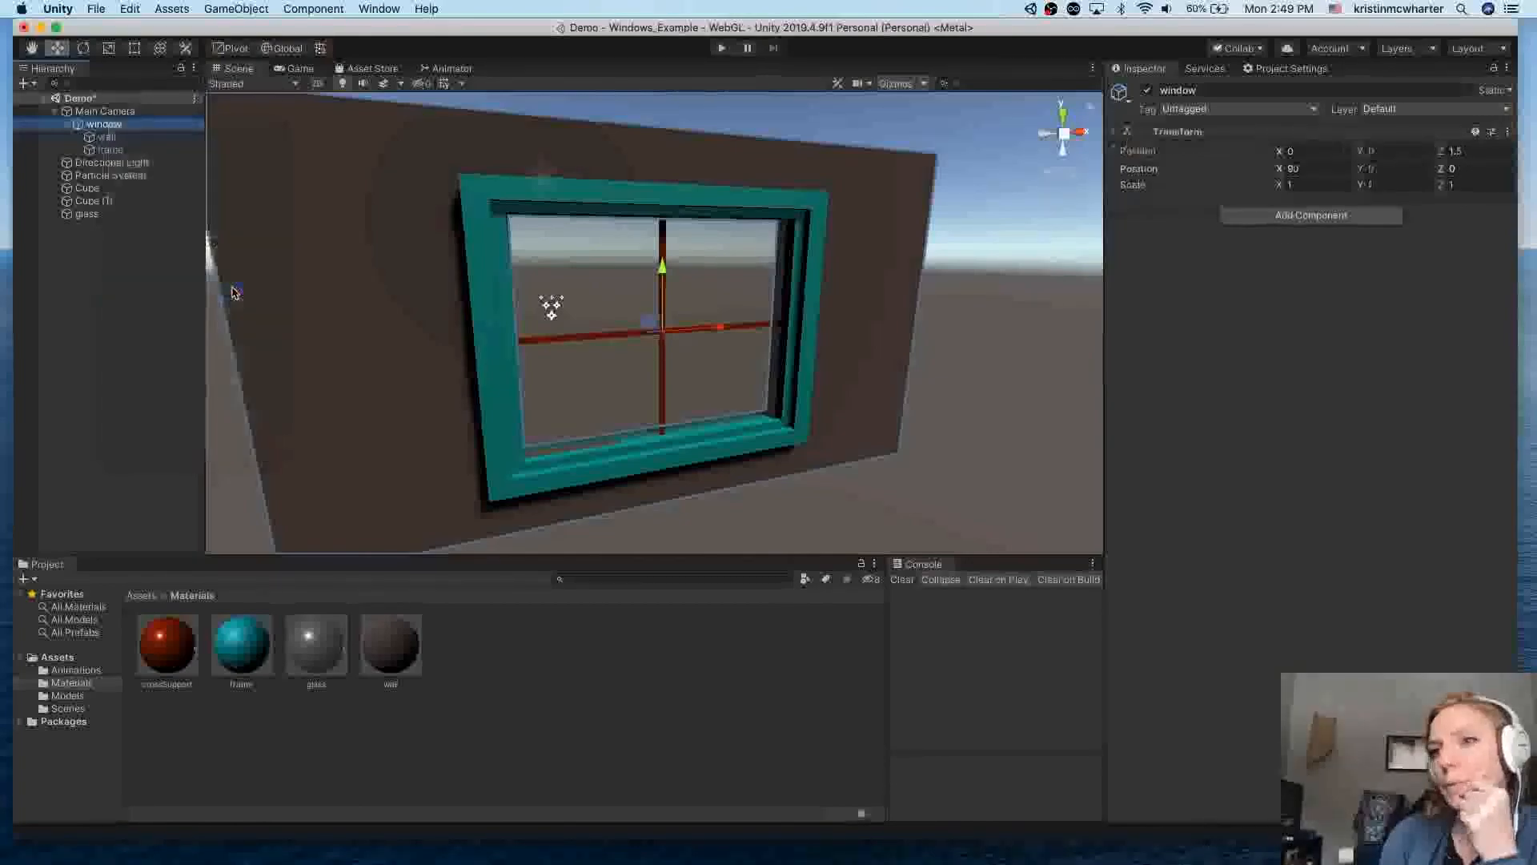
# Step: Make Cube, Cube (1) and glass children of the window object, placing them between wall and frame
pyautogui.click(83, 216)
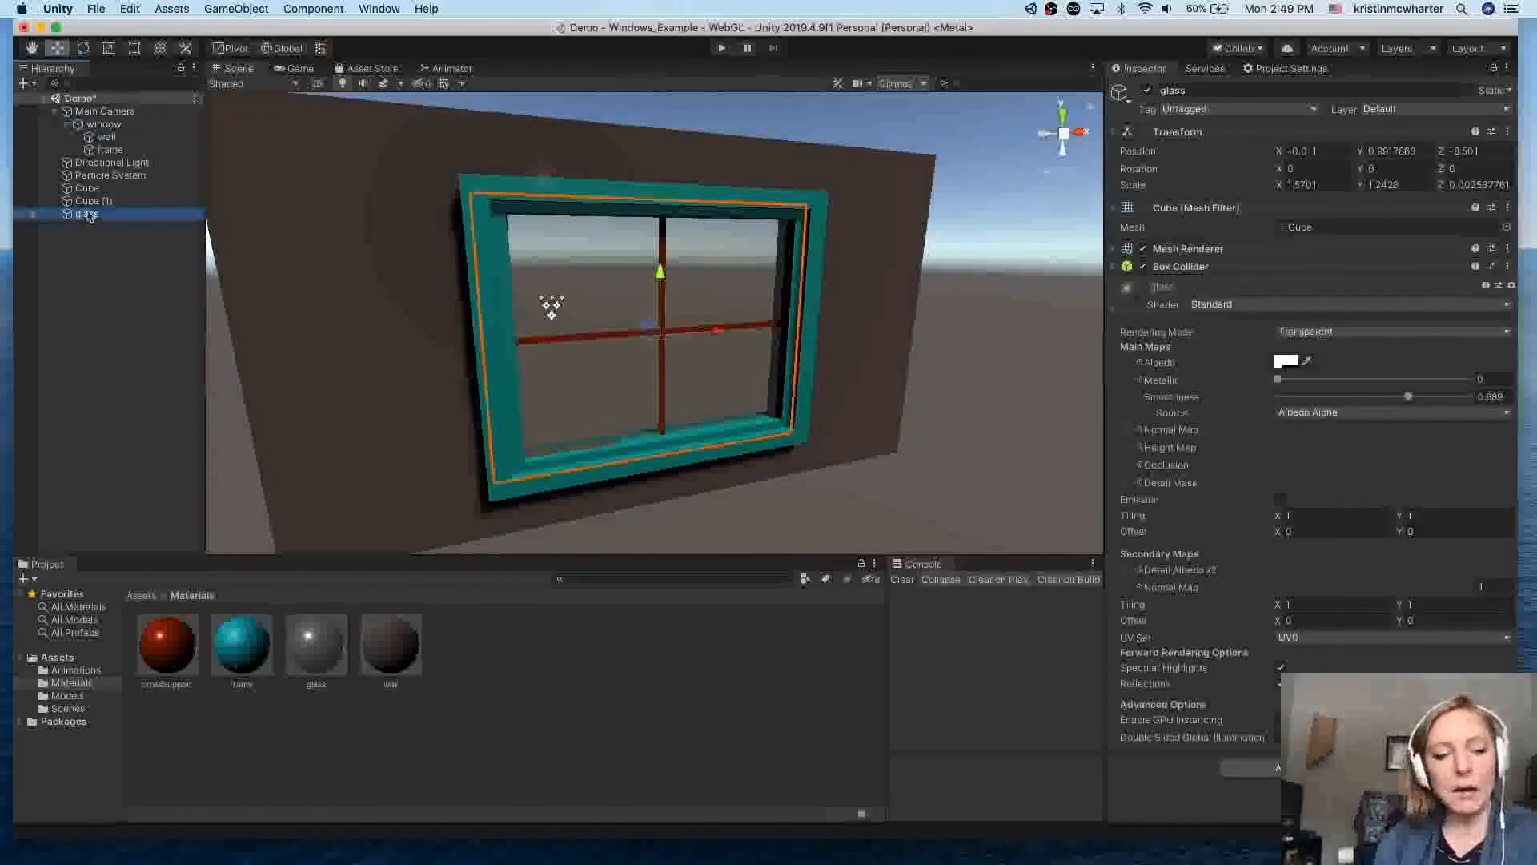
pyautogui.keyDown('shift'); pyautogui.click(88, 189); pyautogui.keyUp('shift')
pyautogui.moveTo(89, 209); pyautogui.dragTo(104, 144)
# Step: Run the scene in Play mode to check the window with its cross supports and glass parented to it
pyautogui.scroll(-3, 402, 356)
pyautogui.scroll(-2, 402, 355)
pyautogui.scroll(5, 402, 352)
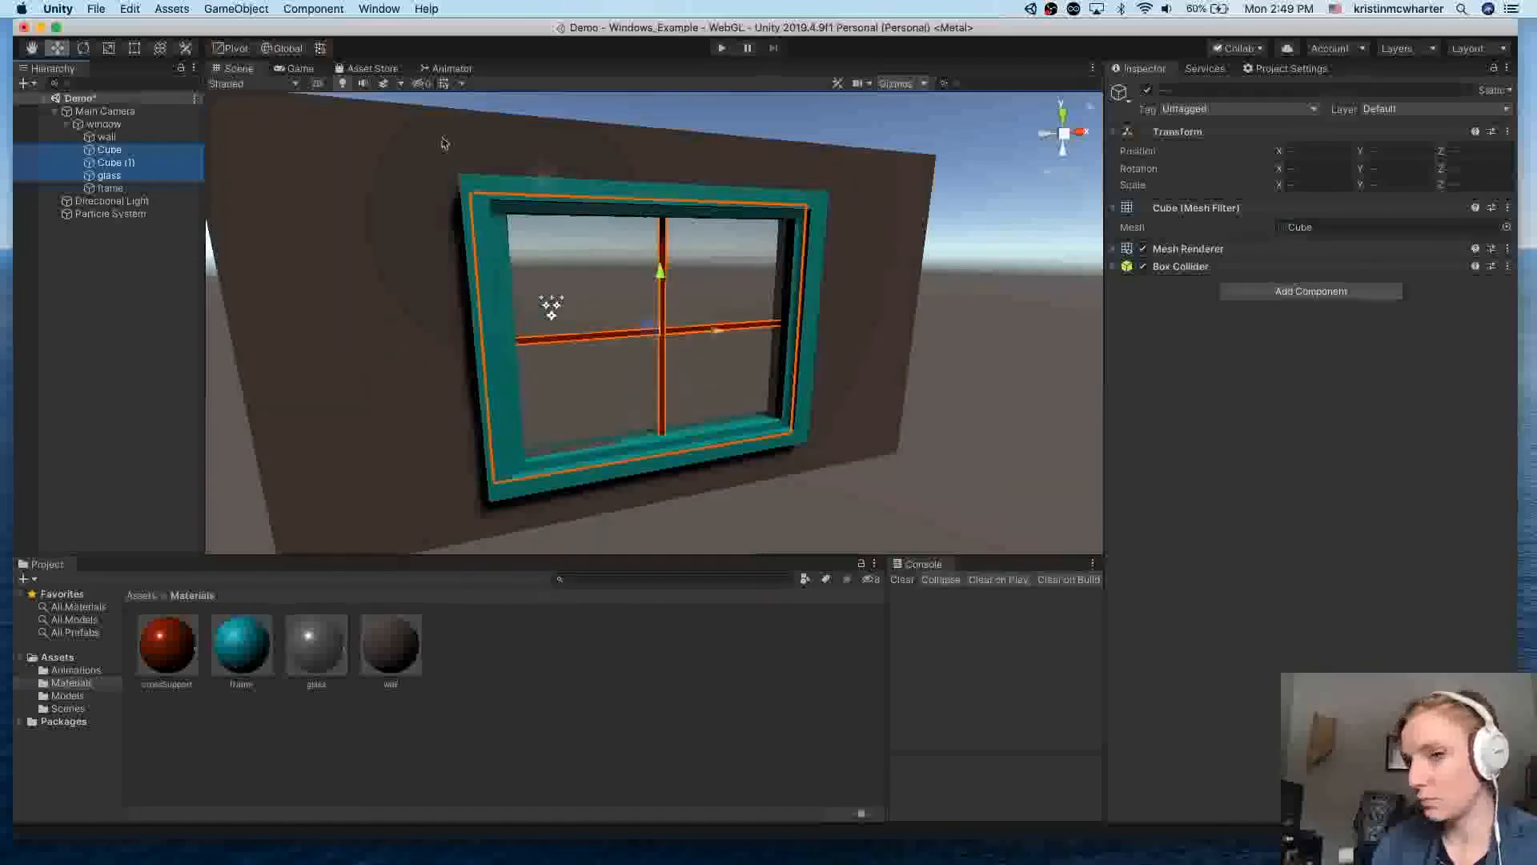
pyautogui.click(104, 138)
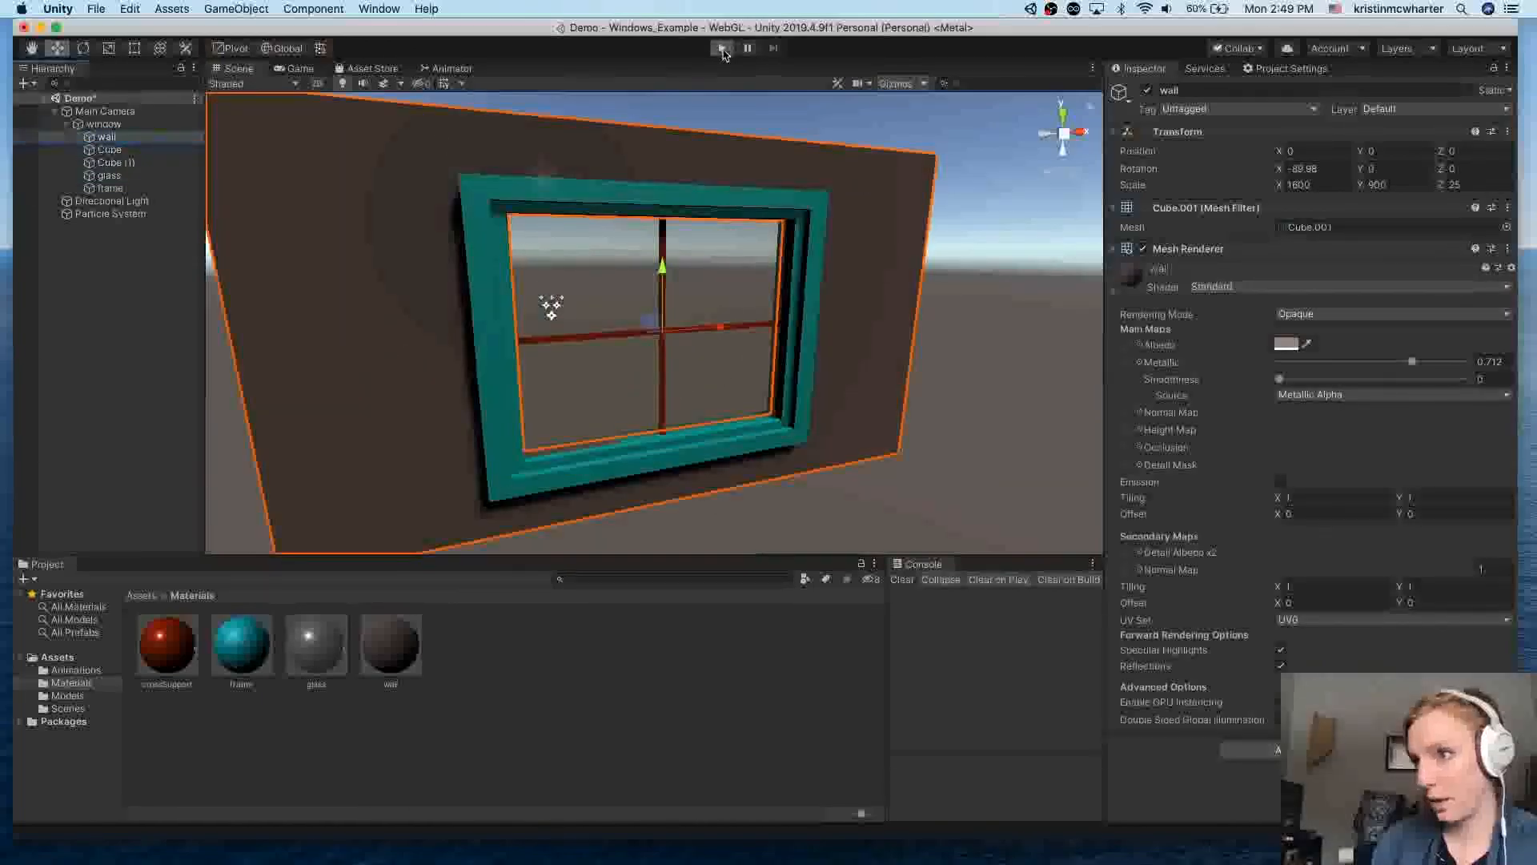
pyautogui.press('super+p')
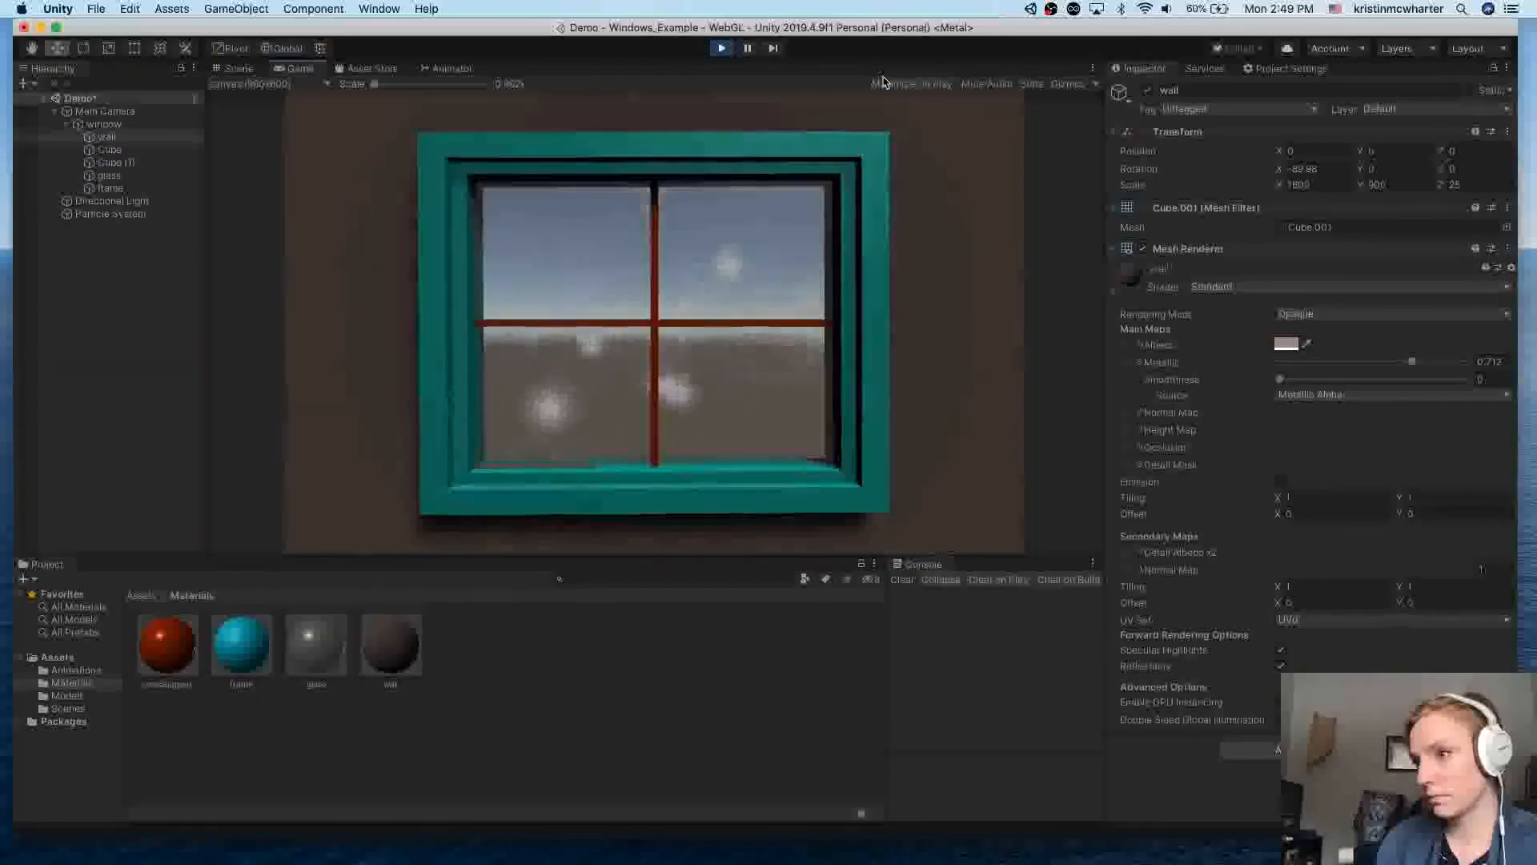